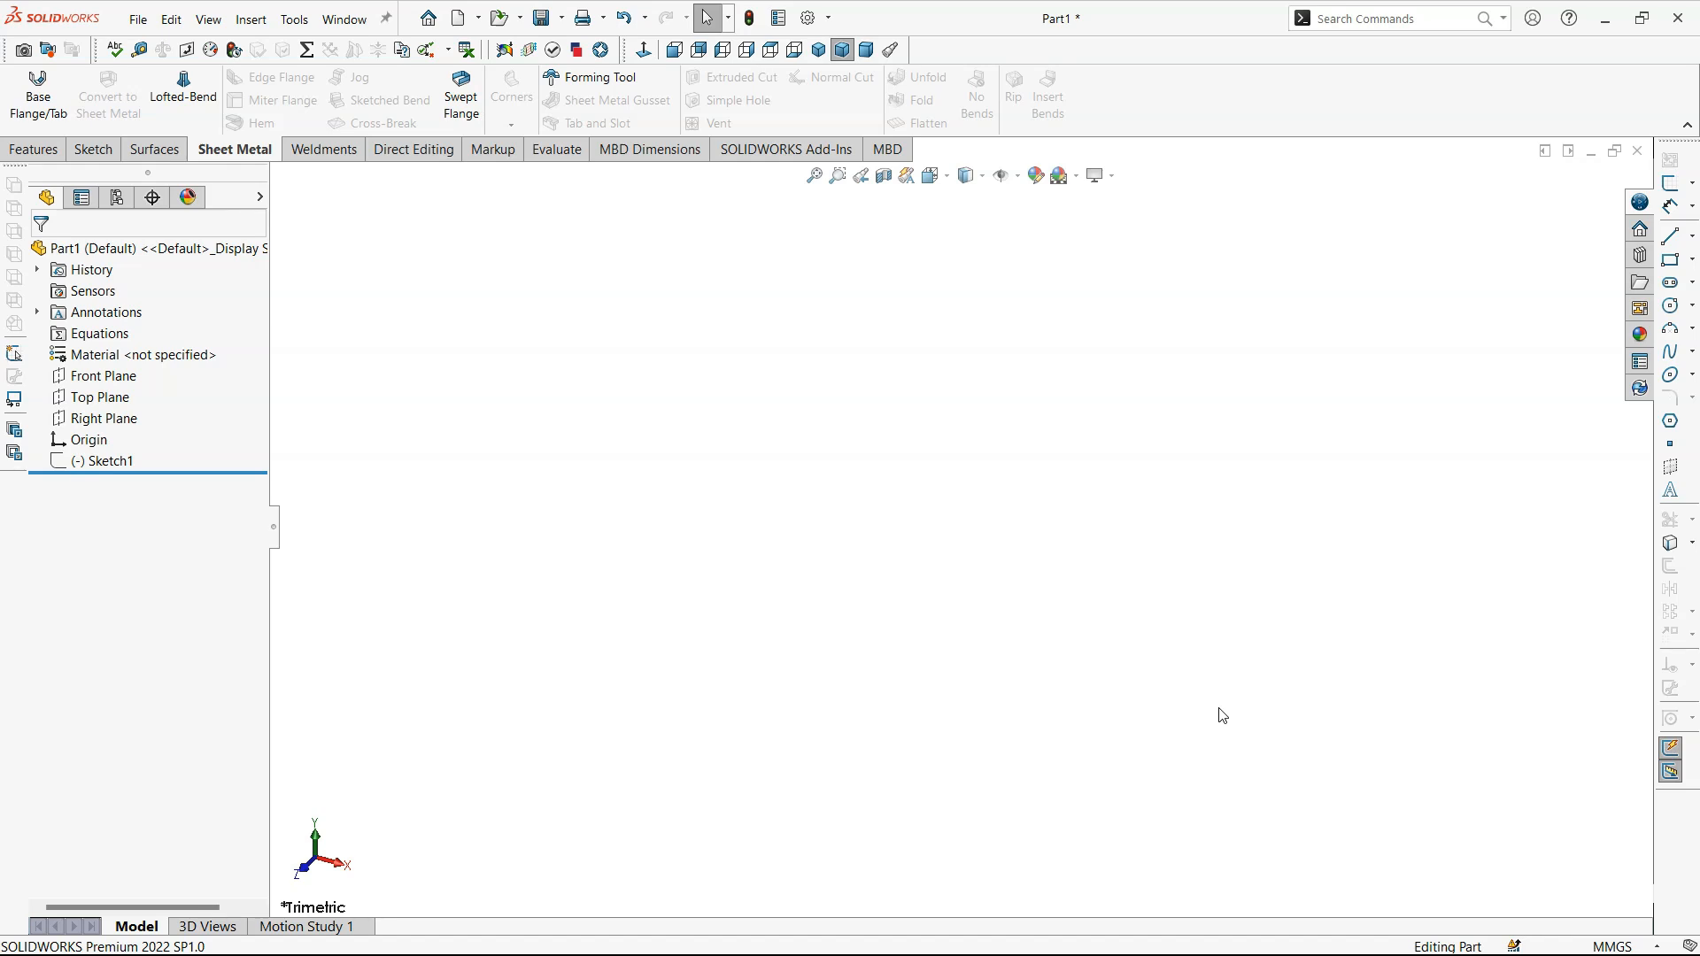
- Open the rectangle sketch for editing and dimension its upper horizontal edge to 100 mm
left_click(106, 460)
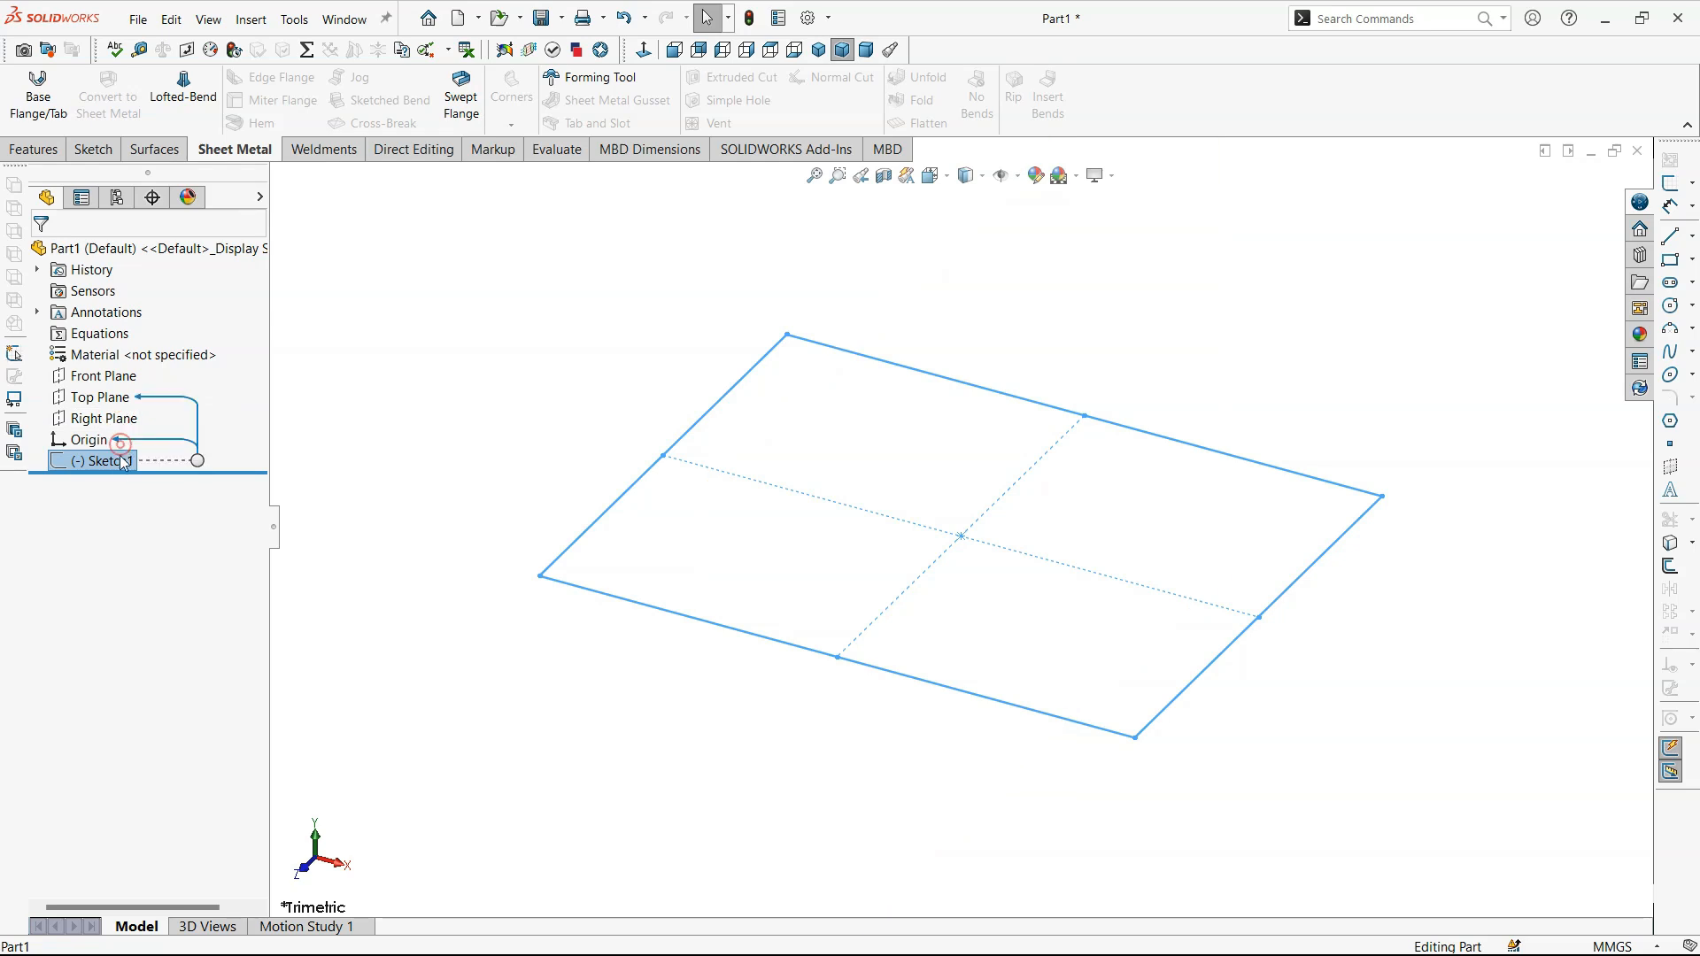
left_click(132, 411)
right_click_drag(578, 417, 554, 265)
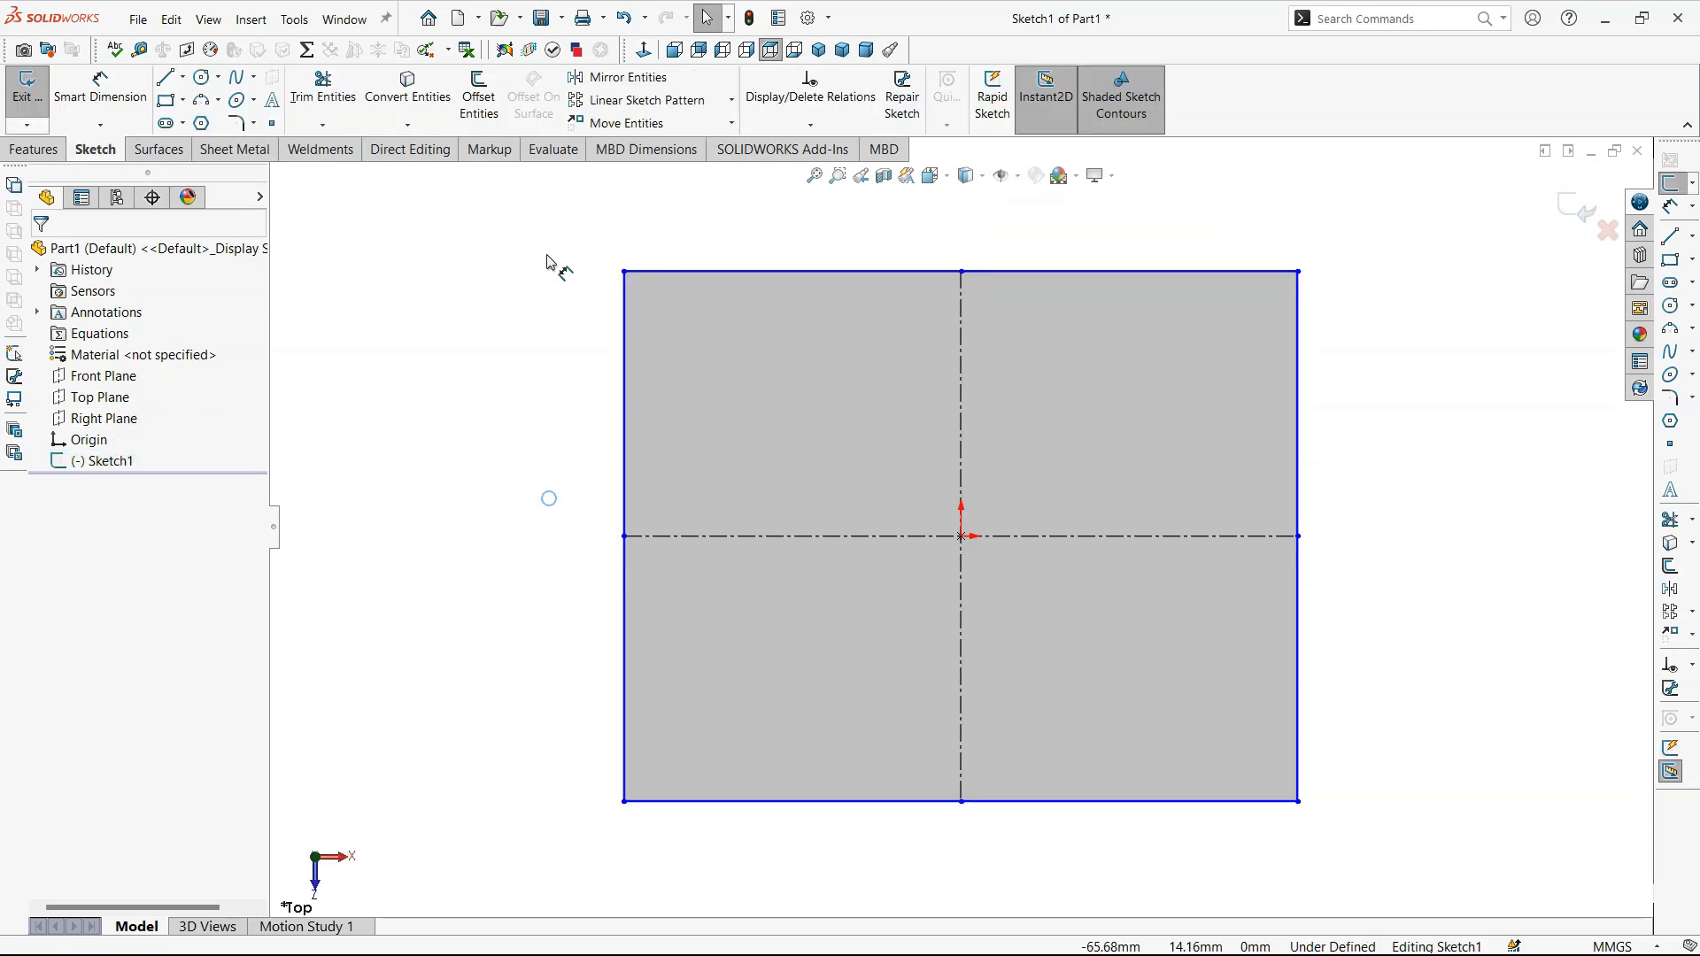
left_click(710, 272)
left_click(713, 225)
type("100")
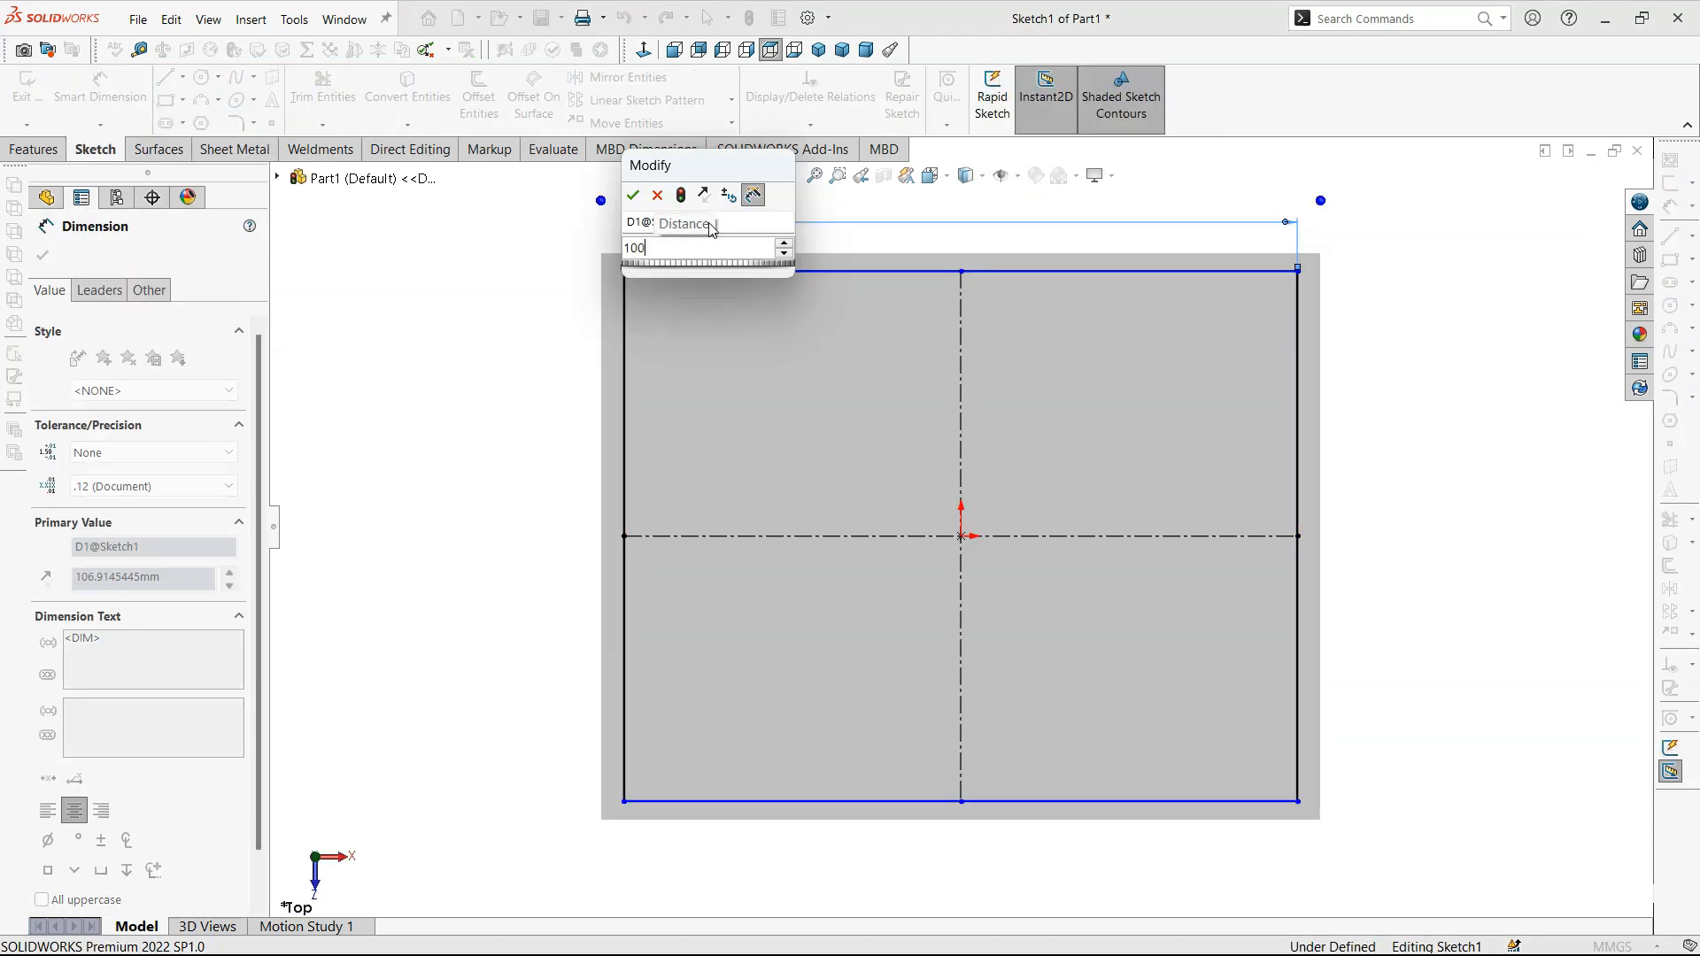
key("Return")
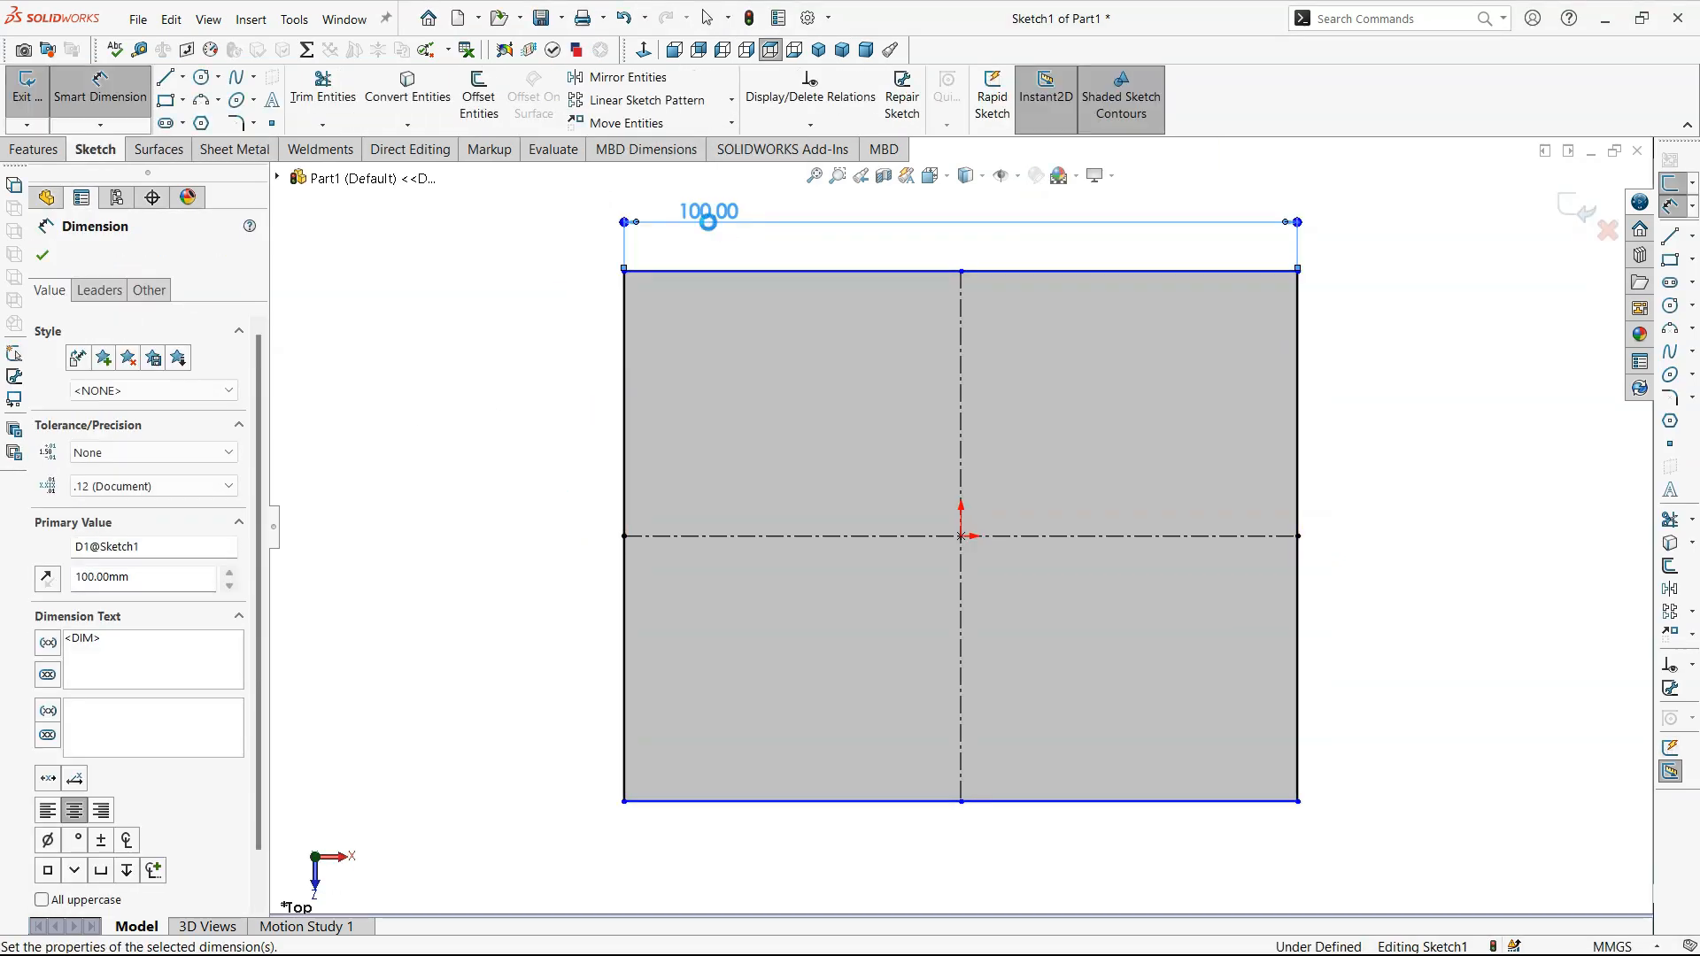
- Dimension the rectangle's vertical side to 120 mm
left_click(612, 316)
left_click(584, 322)
type("120")
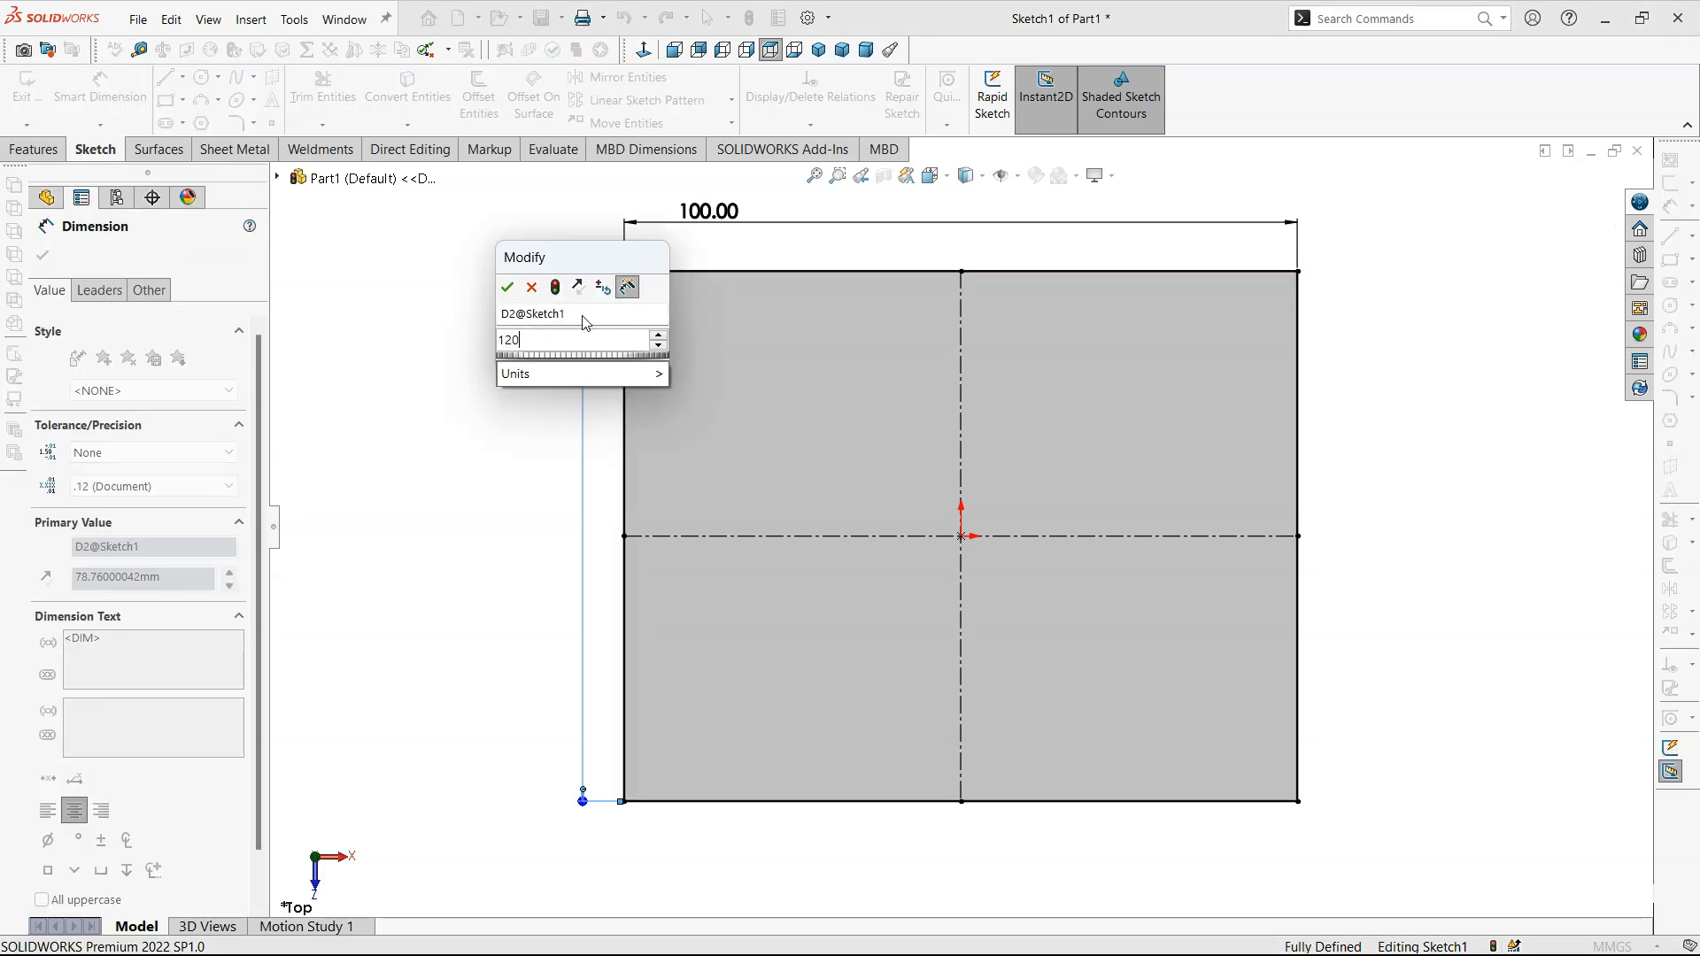
key("Return")
key("f")
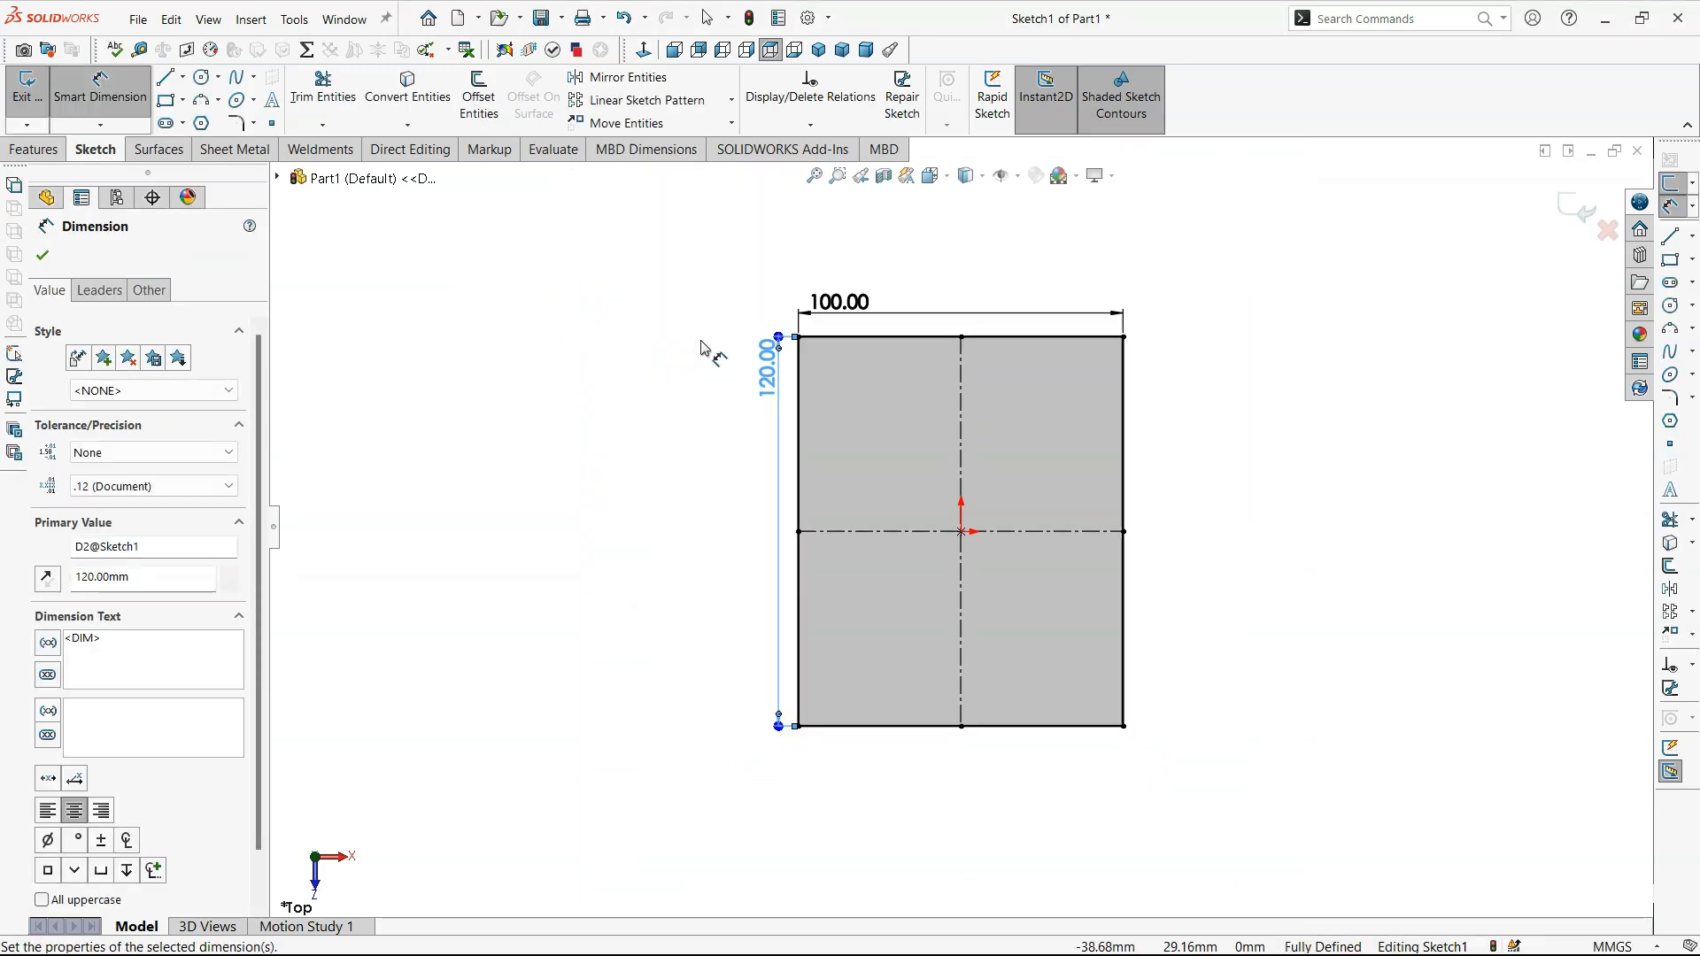
left_click(1190, 456)
scroll(1237, 486, "down", 1)
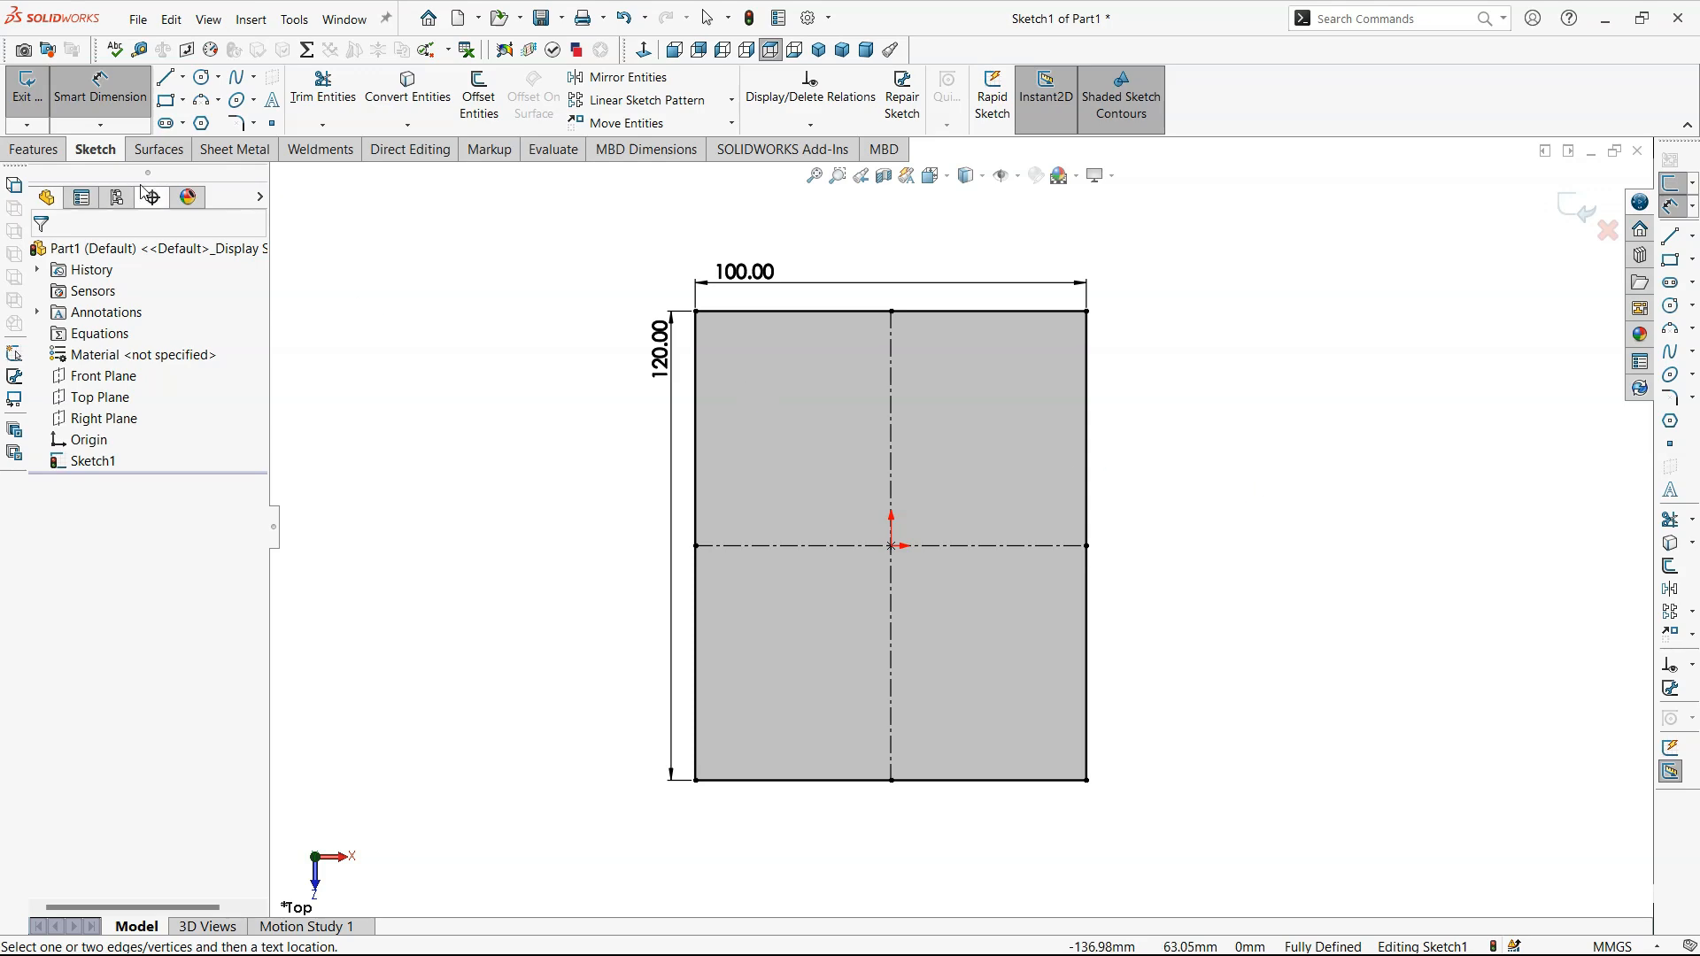
- Create a sheet metal base flange from the rectangle sketch with a thickness of 1 mm
left_click(234, 149)
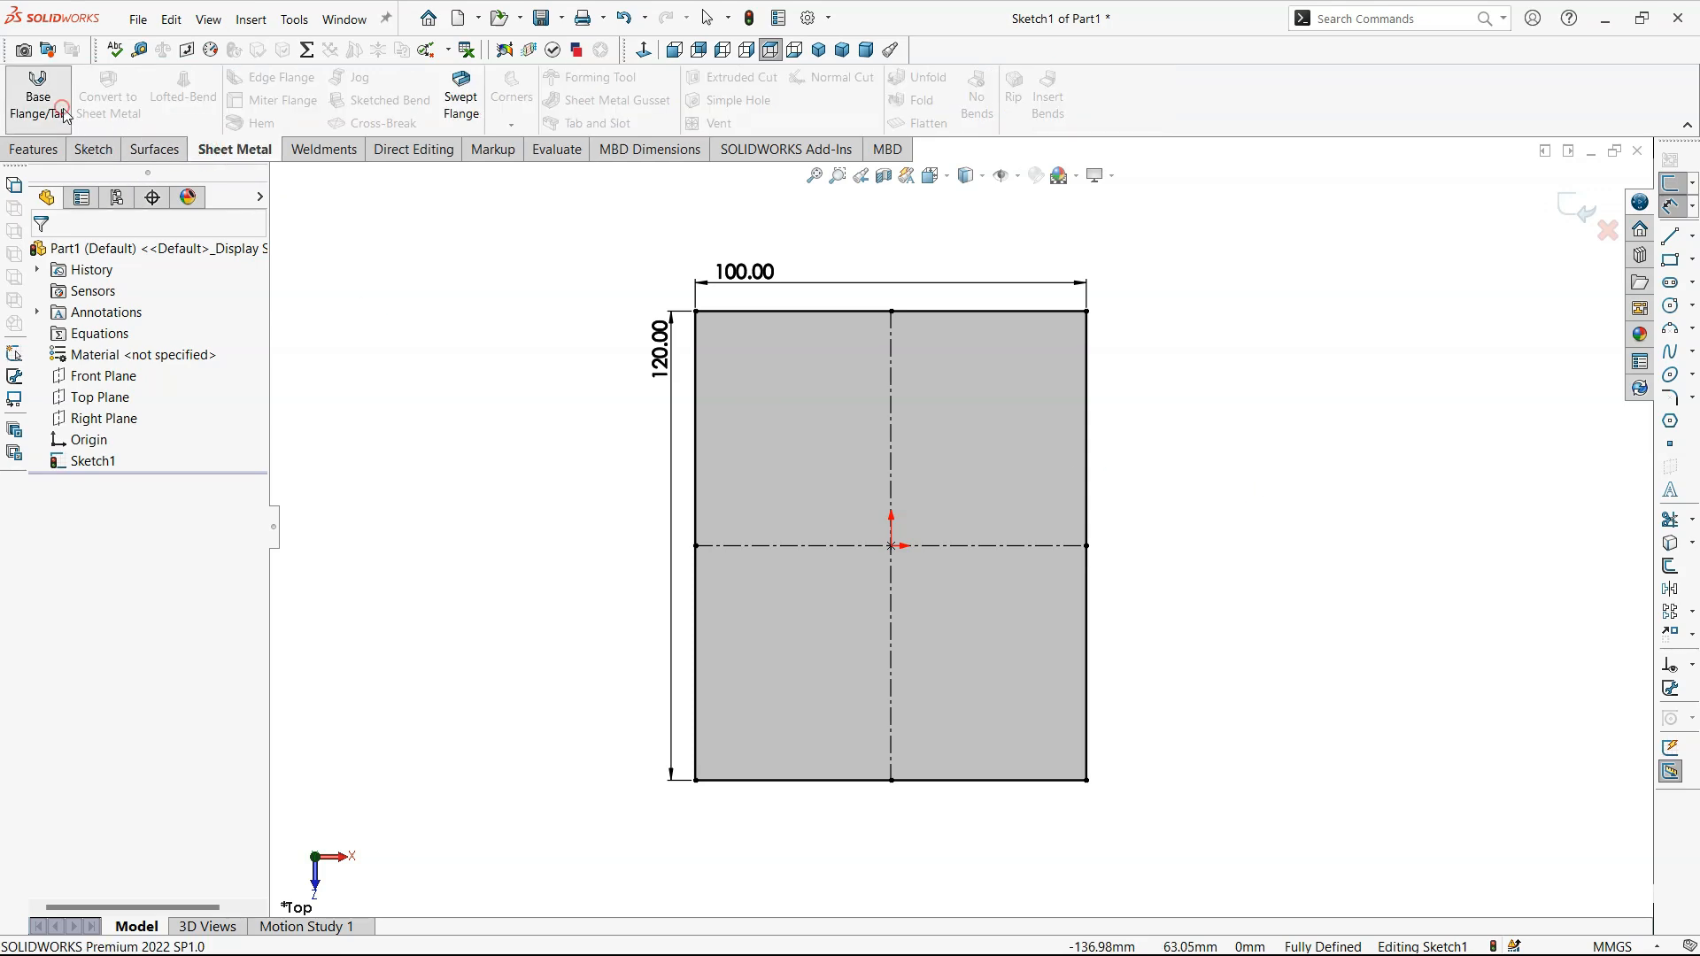
left_click(37, 98)
double_click(133, 447)
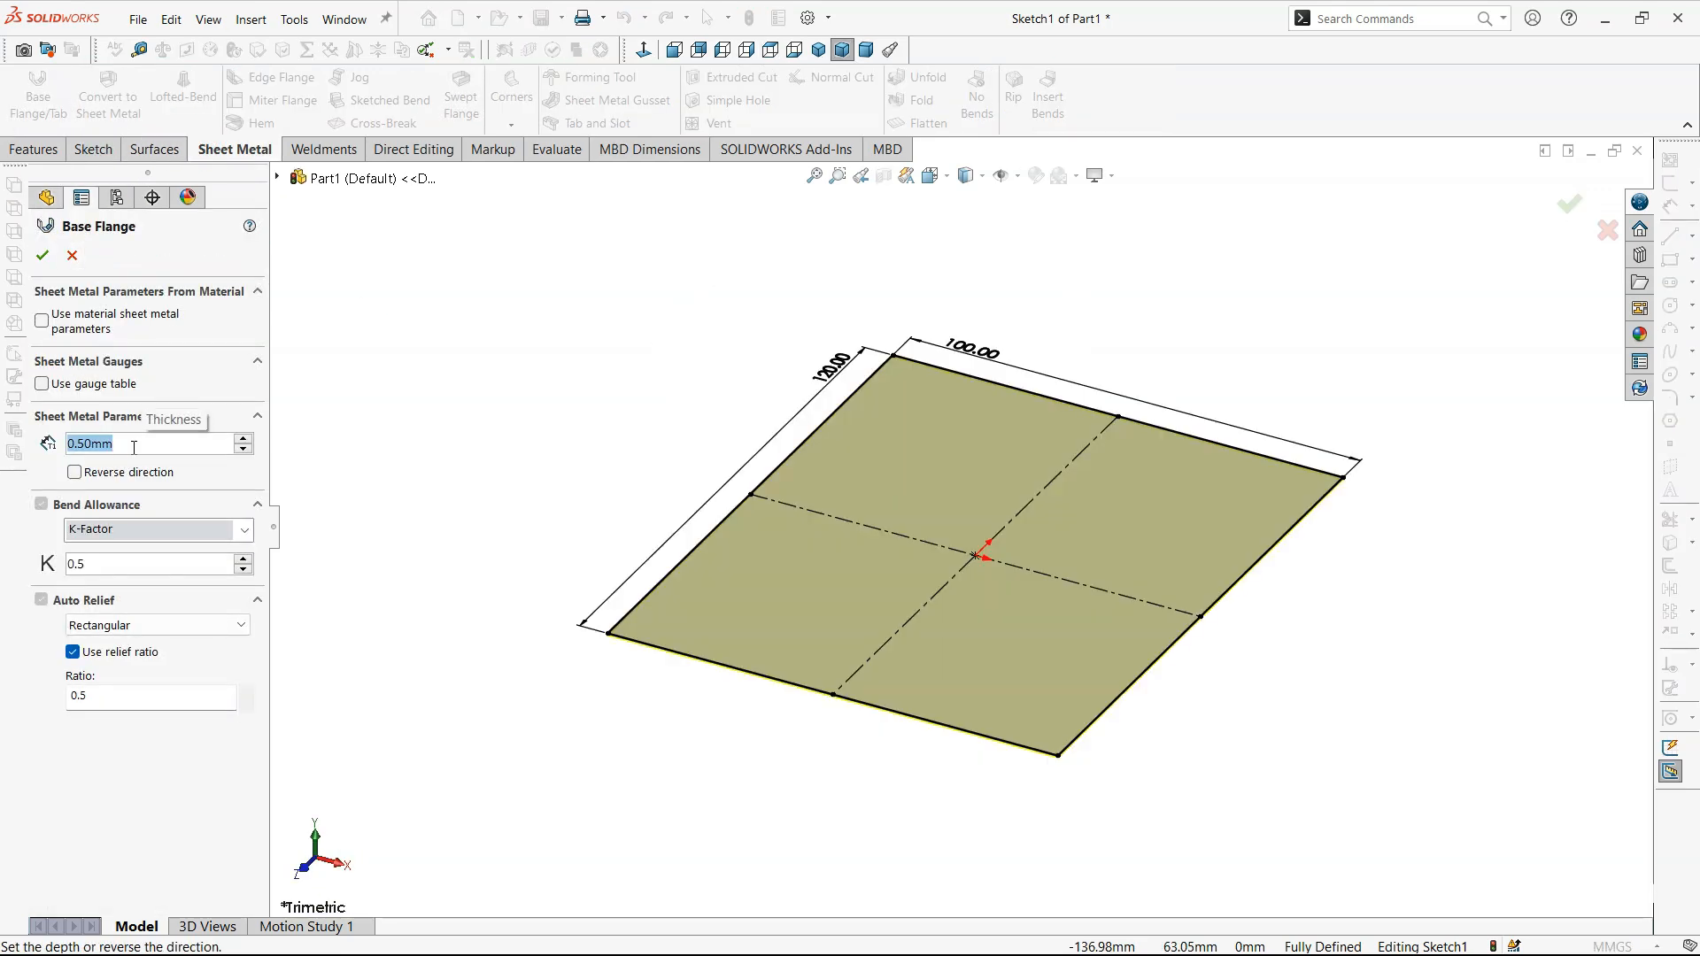
type("1")
key("Return")
key("Return")
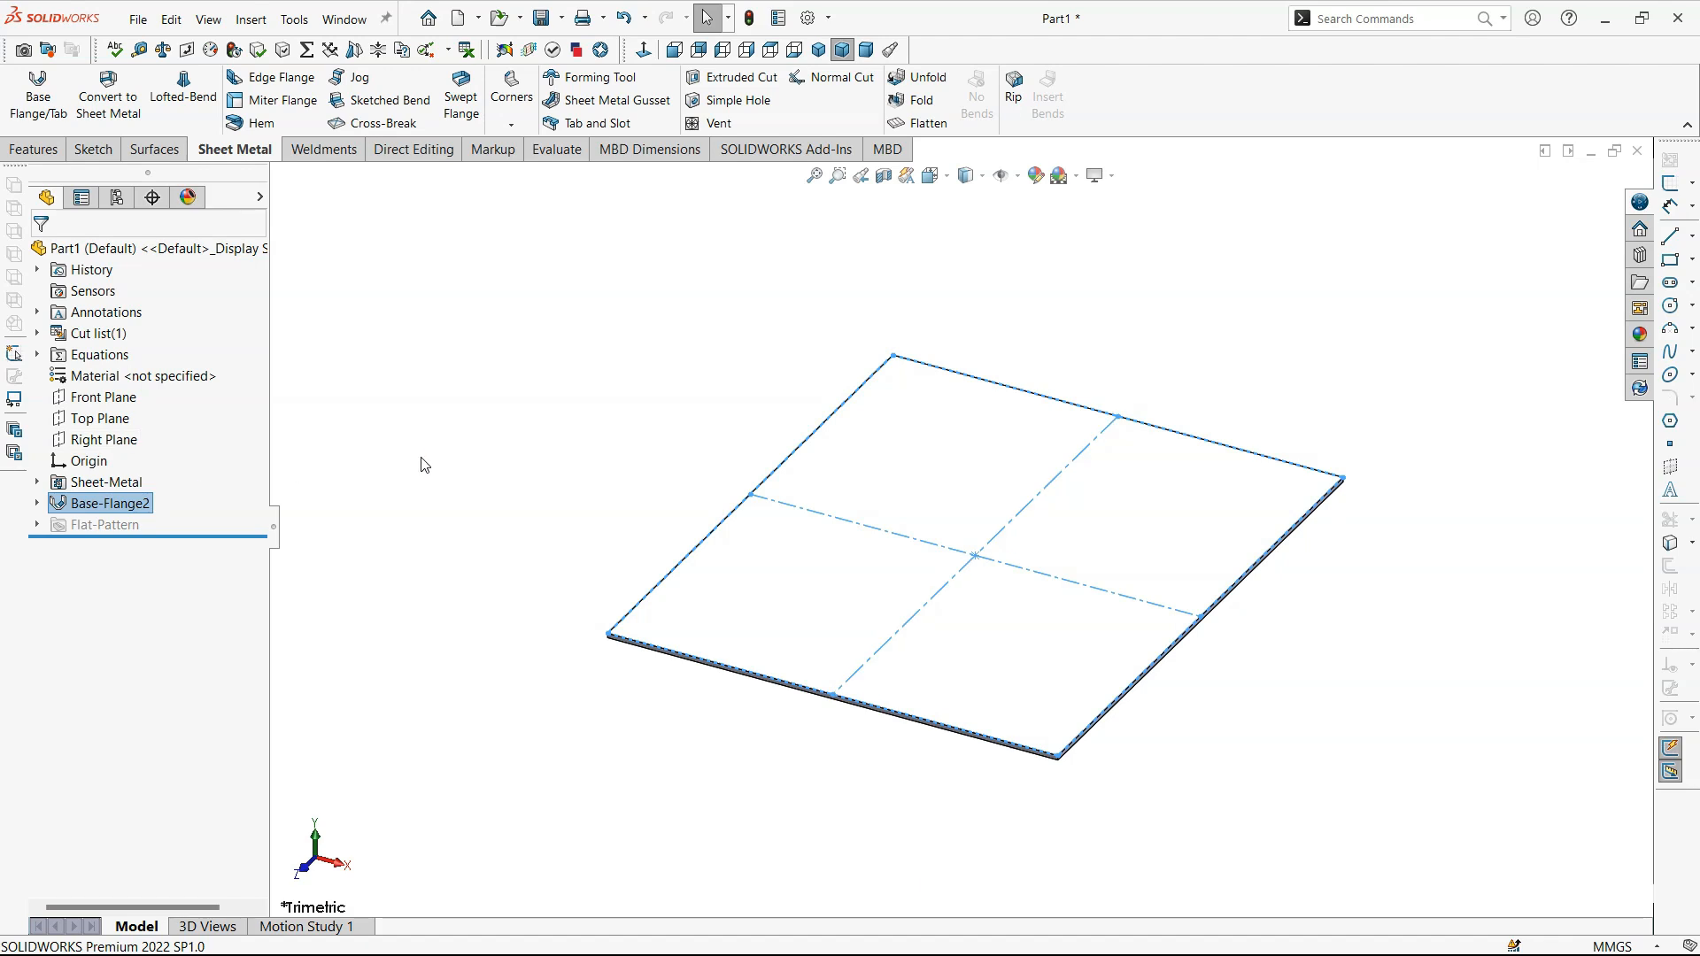
left_click(422, 458)
key("f")
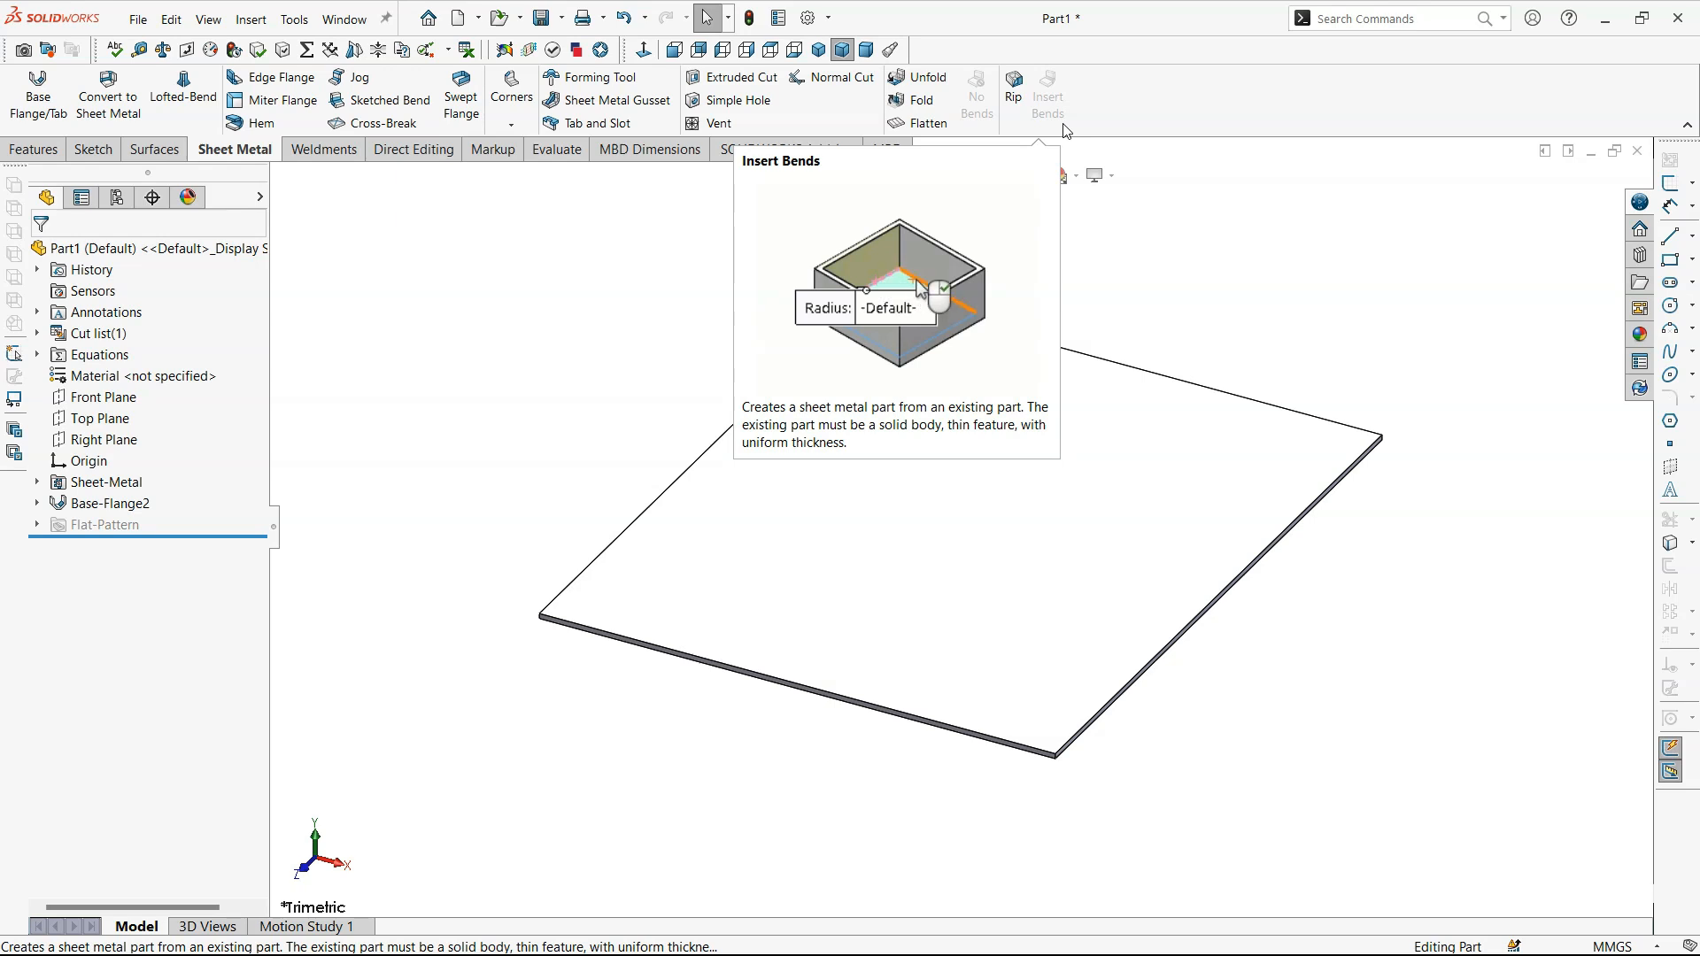
- Start an edge flange about 40 mm long, pointing upward, on all four edges of the base plate
left_click(272, 85)
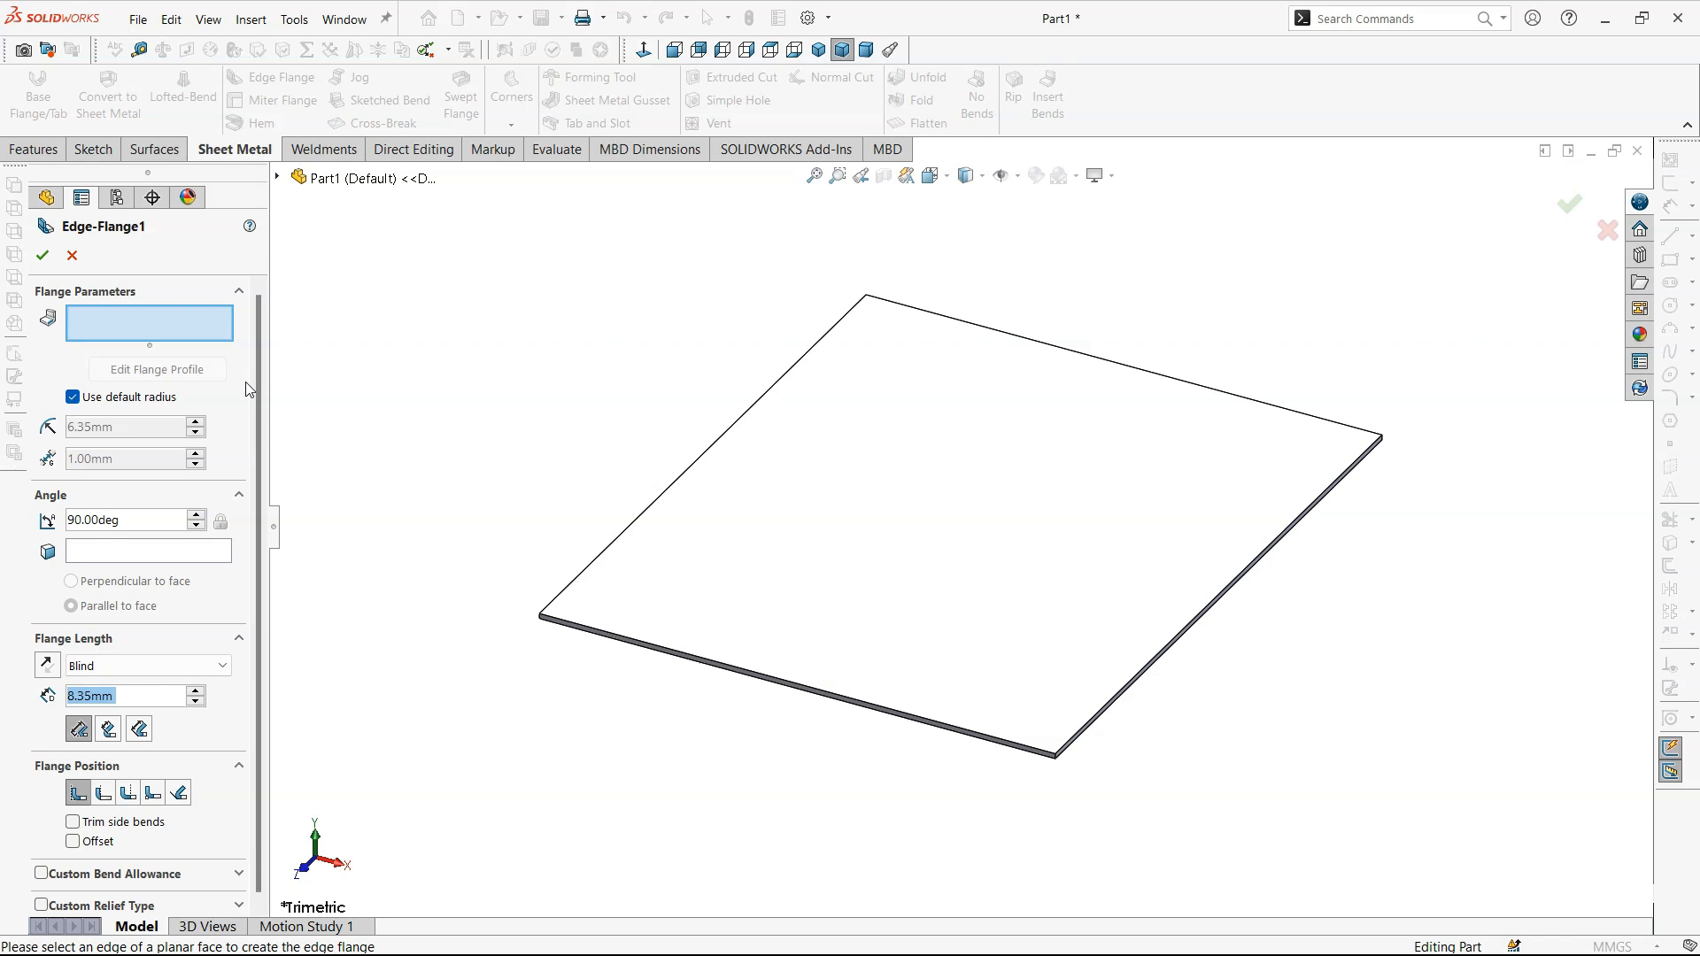
left_click(695, 466)
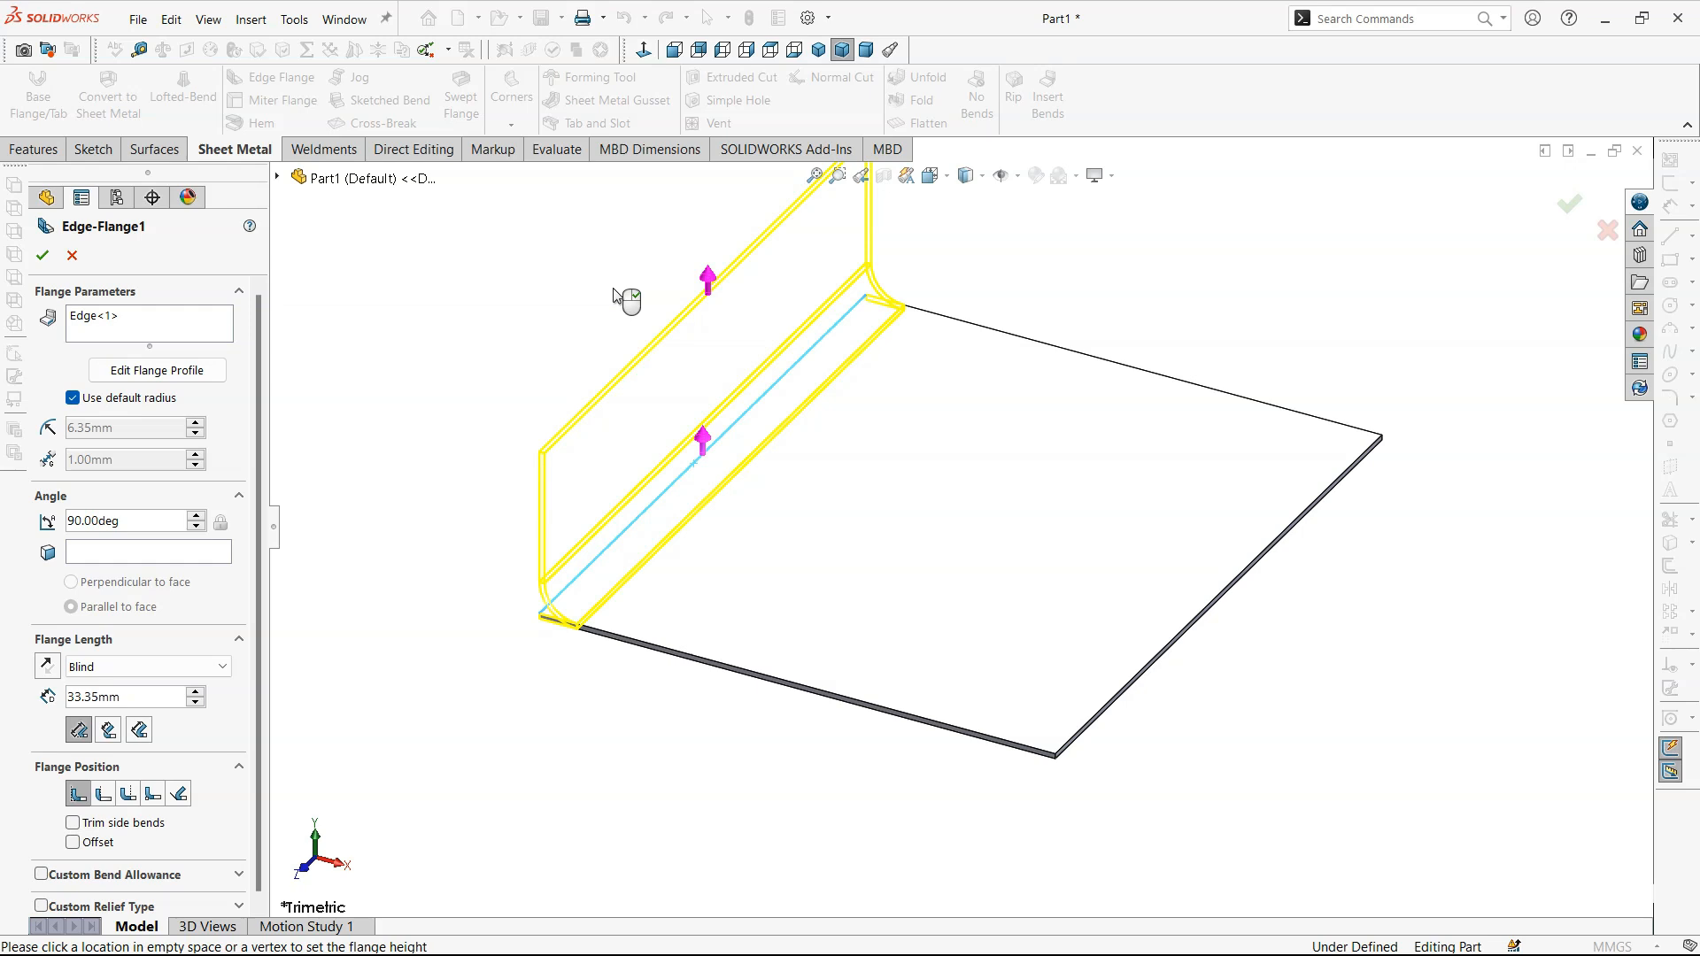
left_click(613, 262)
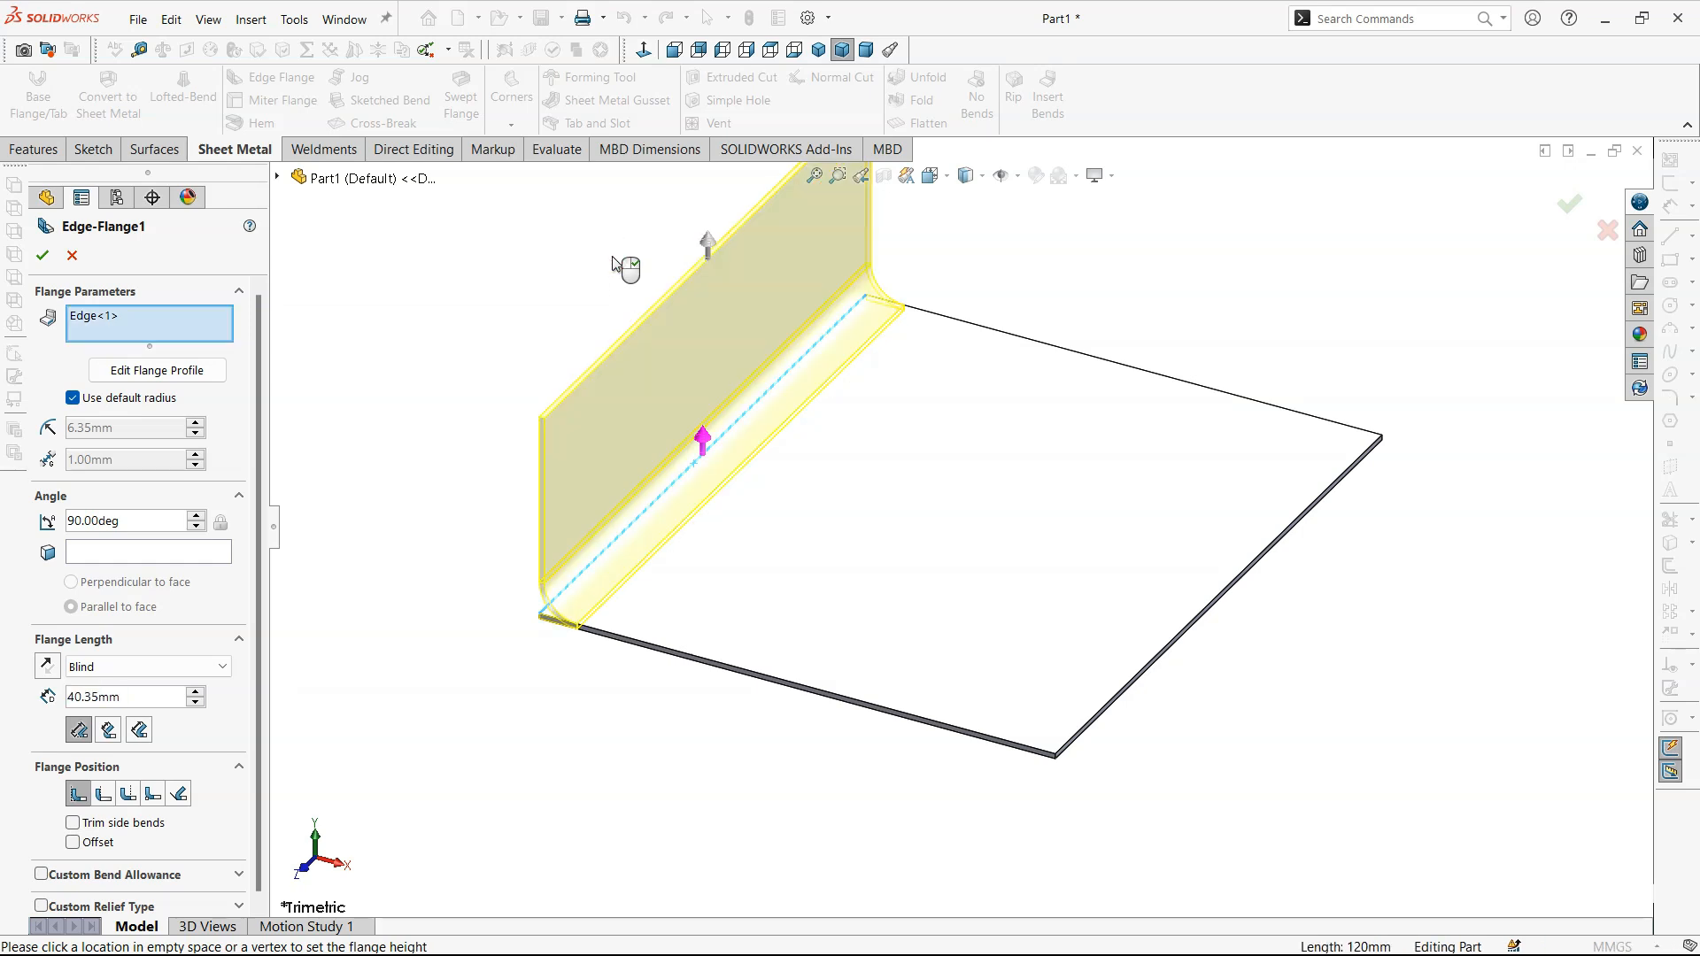
left_click(928, 314)
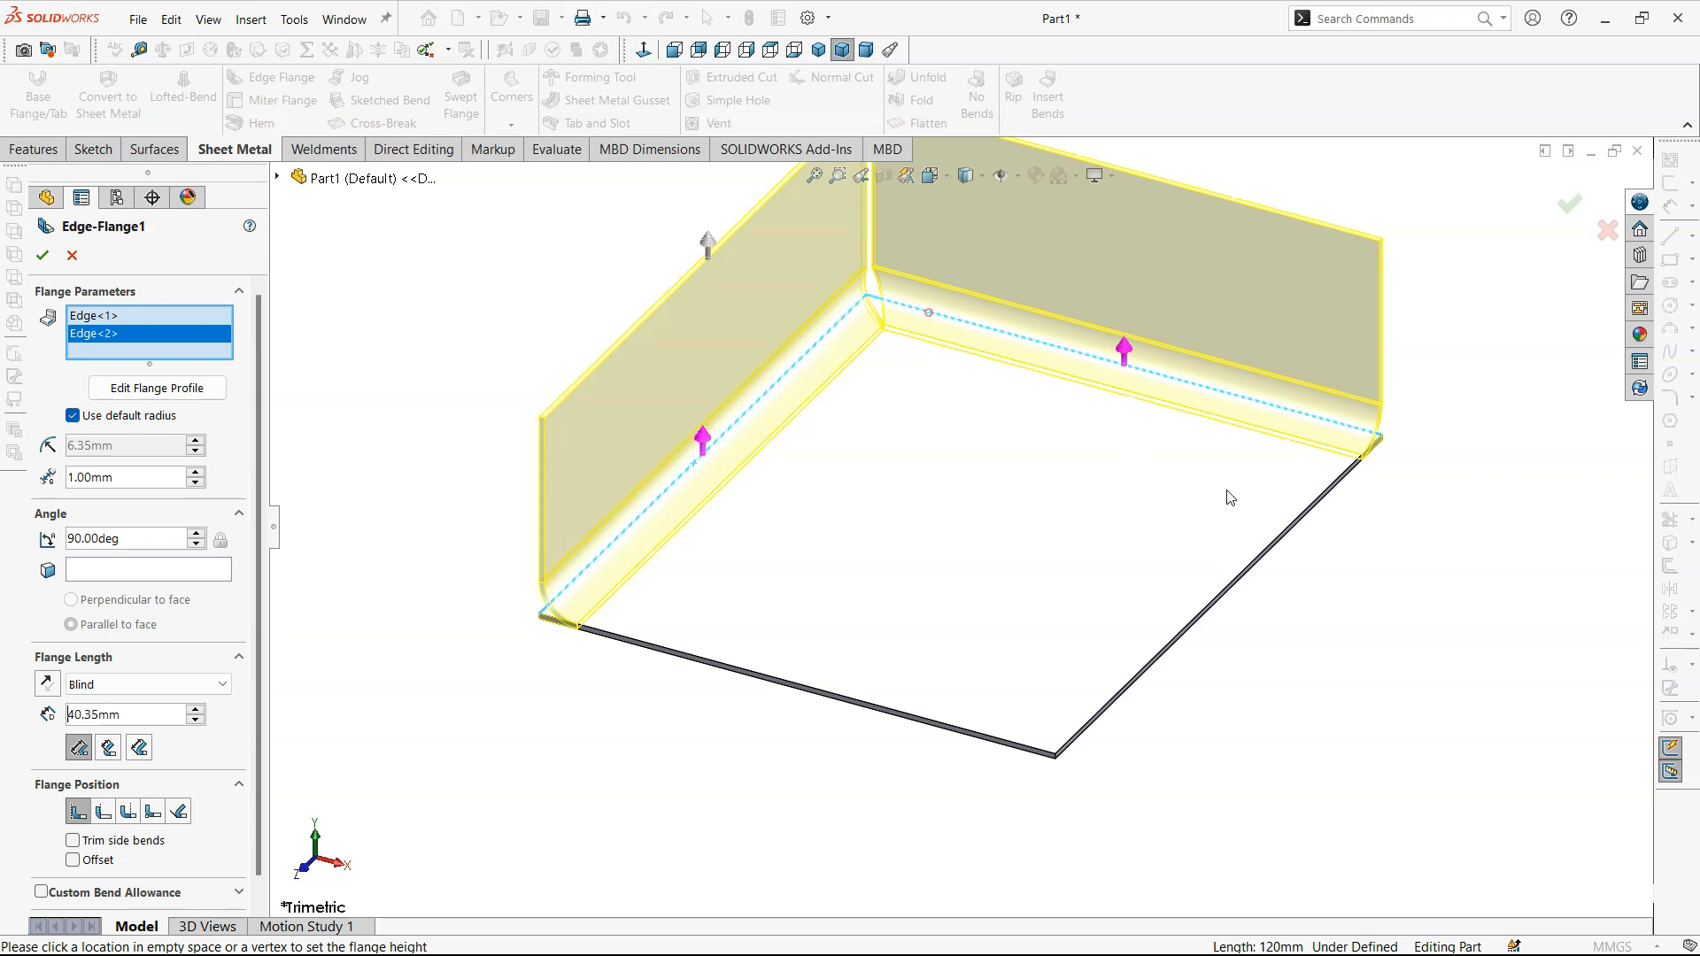
left_click(1301, 514)
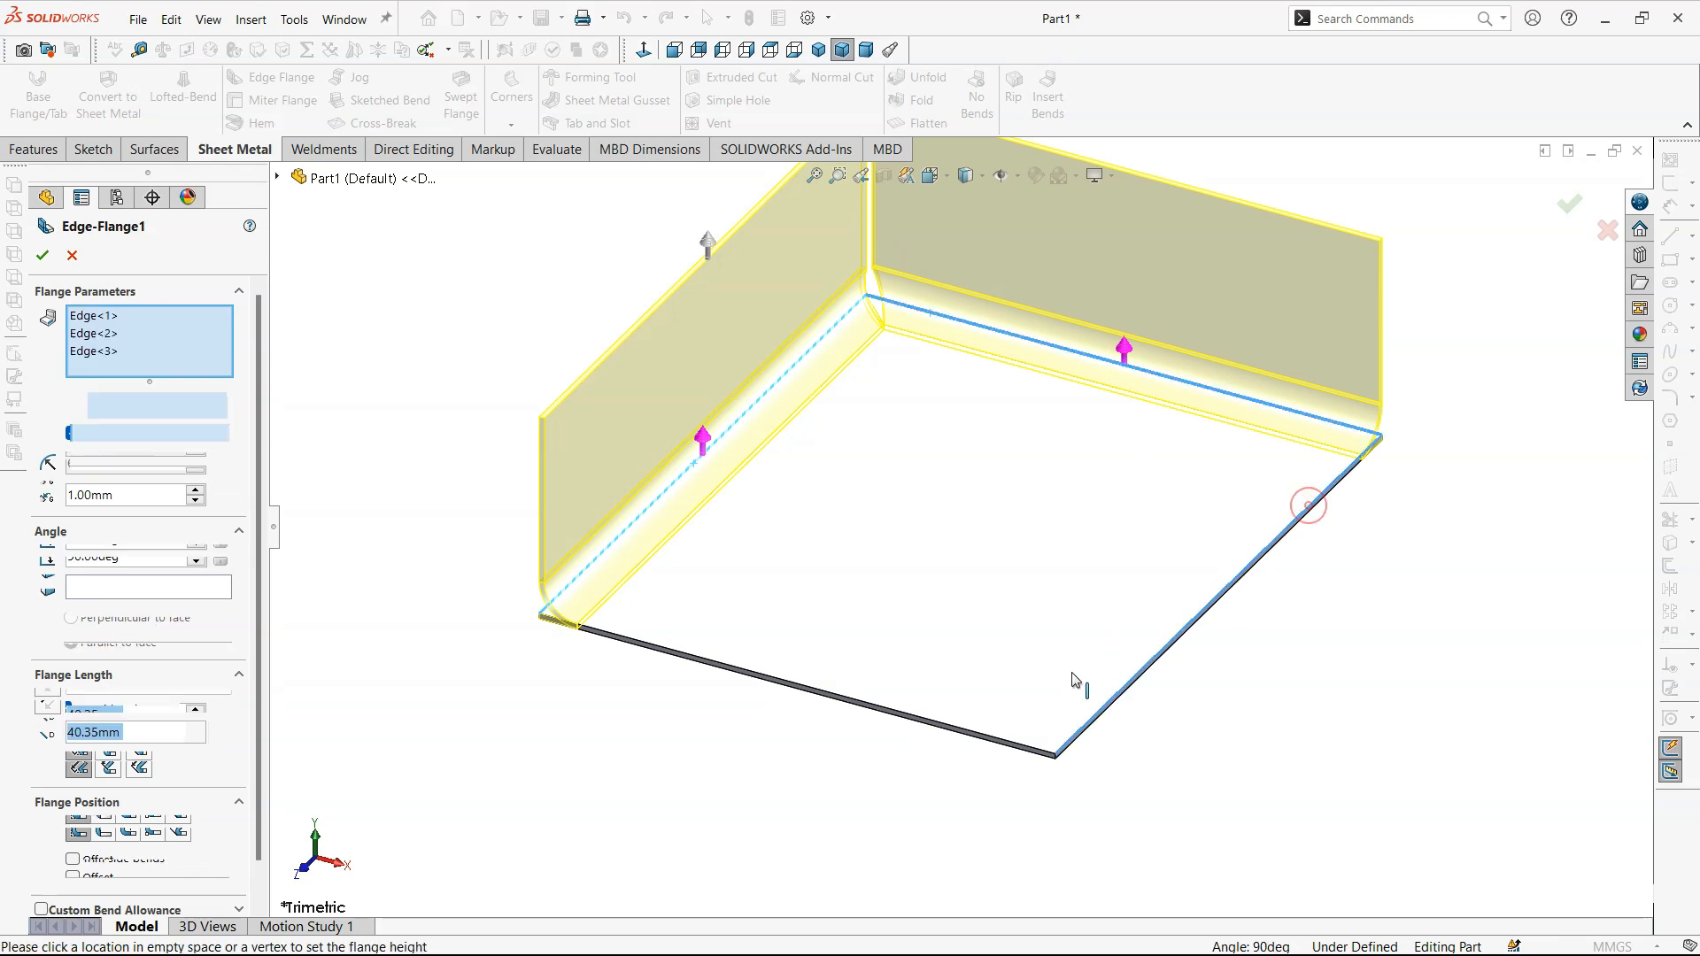
left_click(1042, 754)
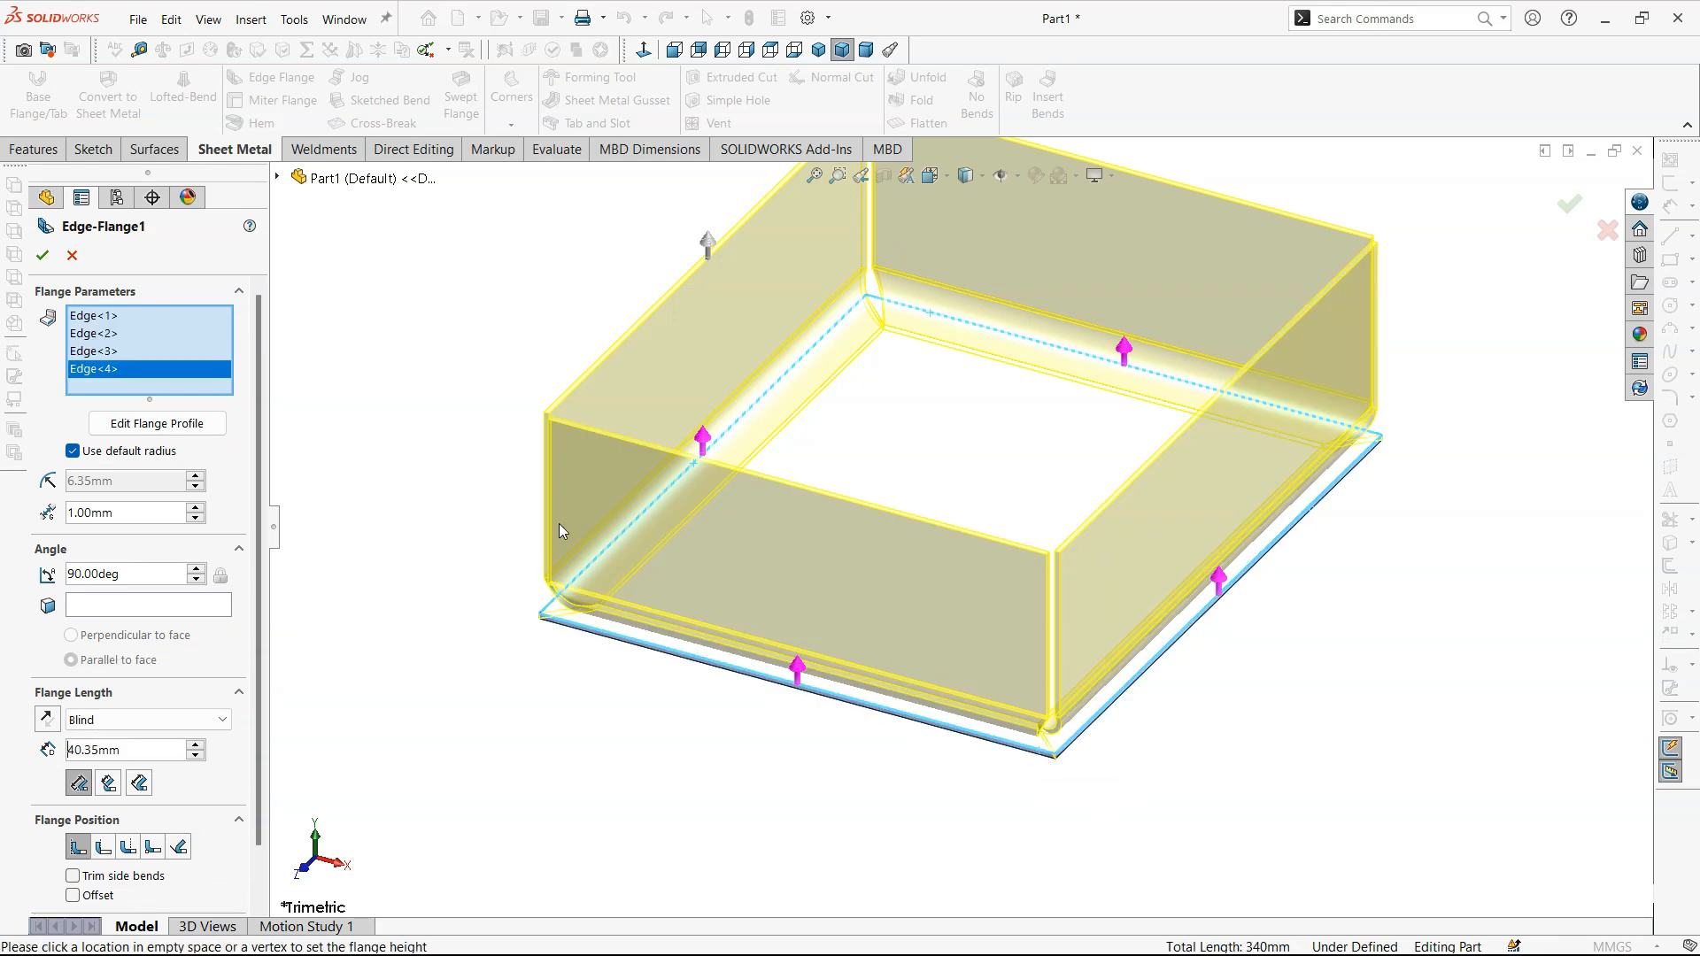
scroll(1038, 688, "up", 5)
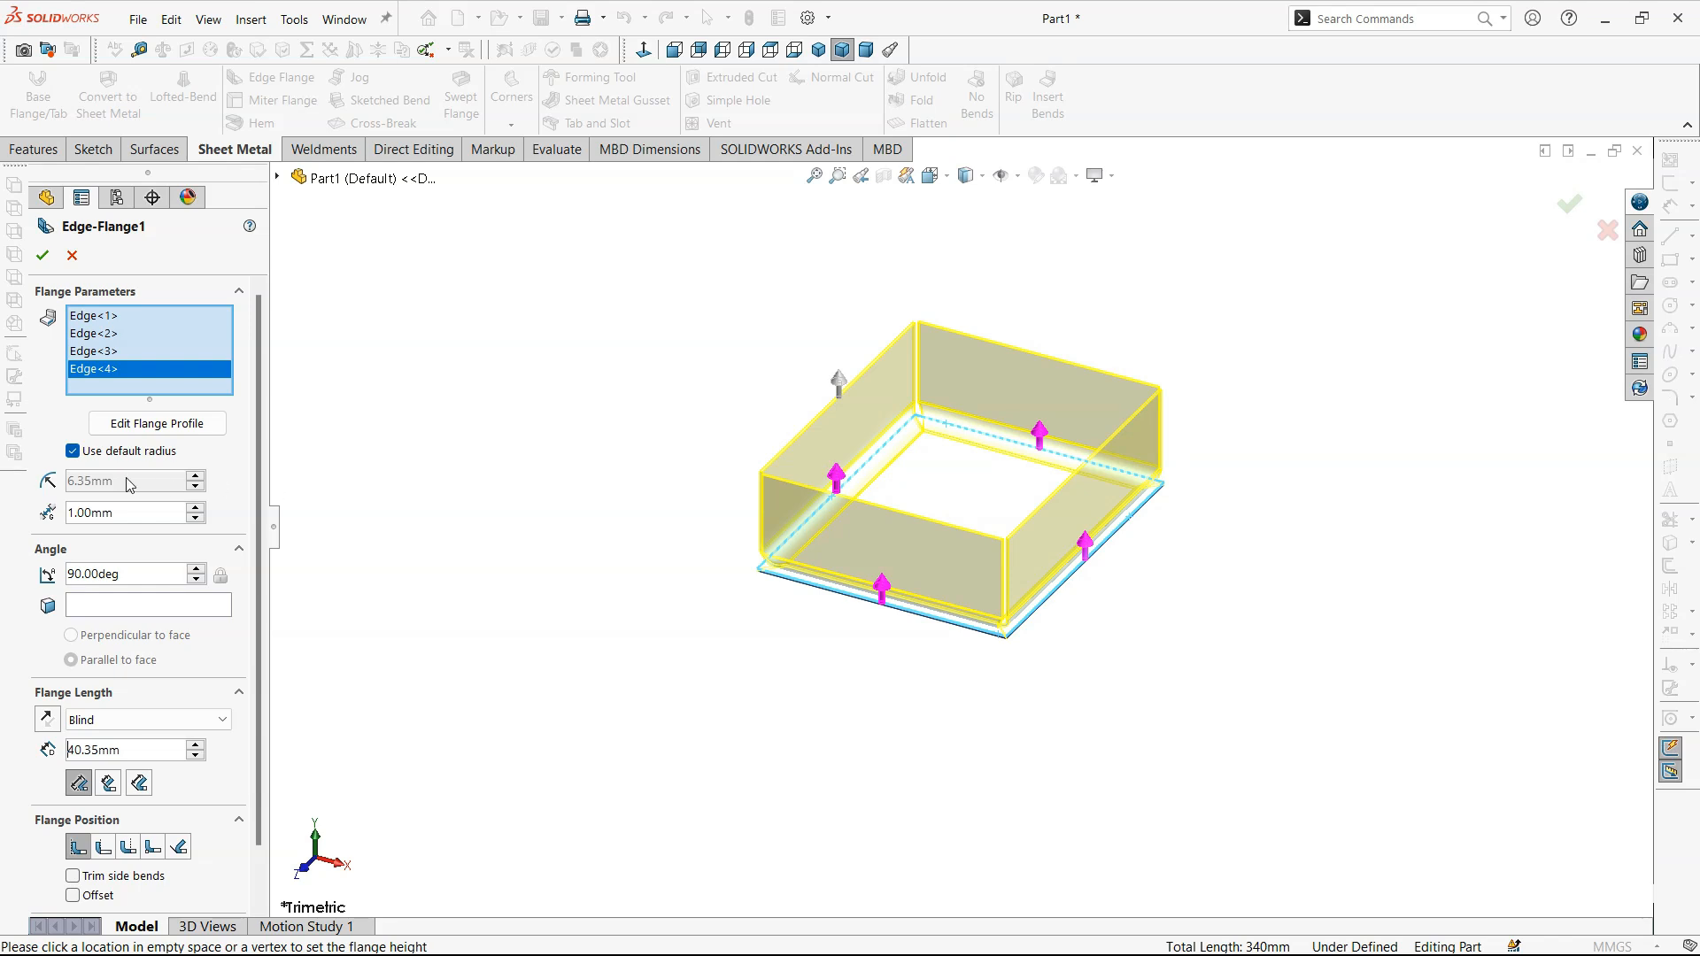
- Turn off the default radius for the edge flanges and set the bend radius to 2 mm
left_click(73, 452)
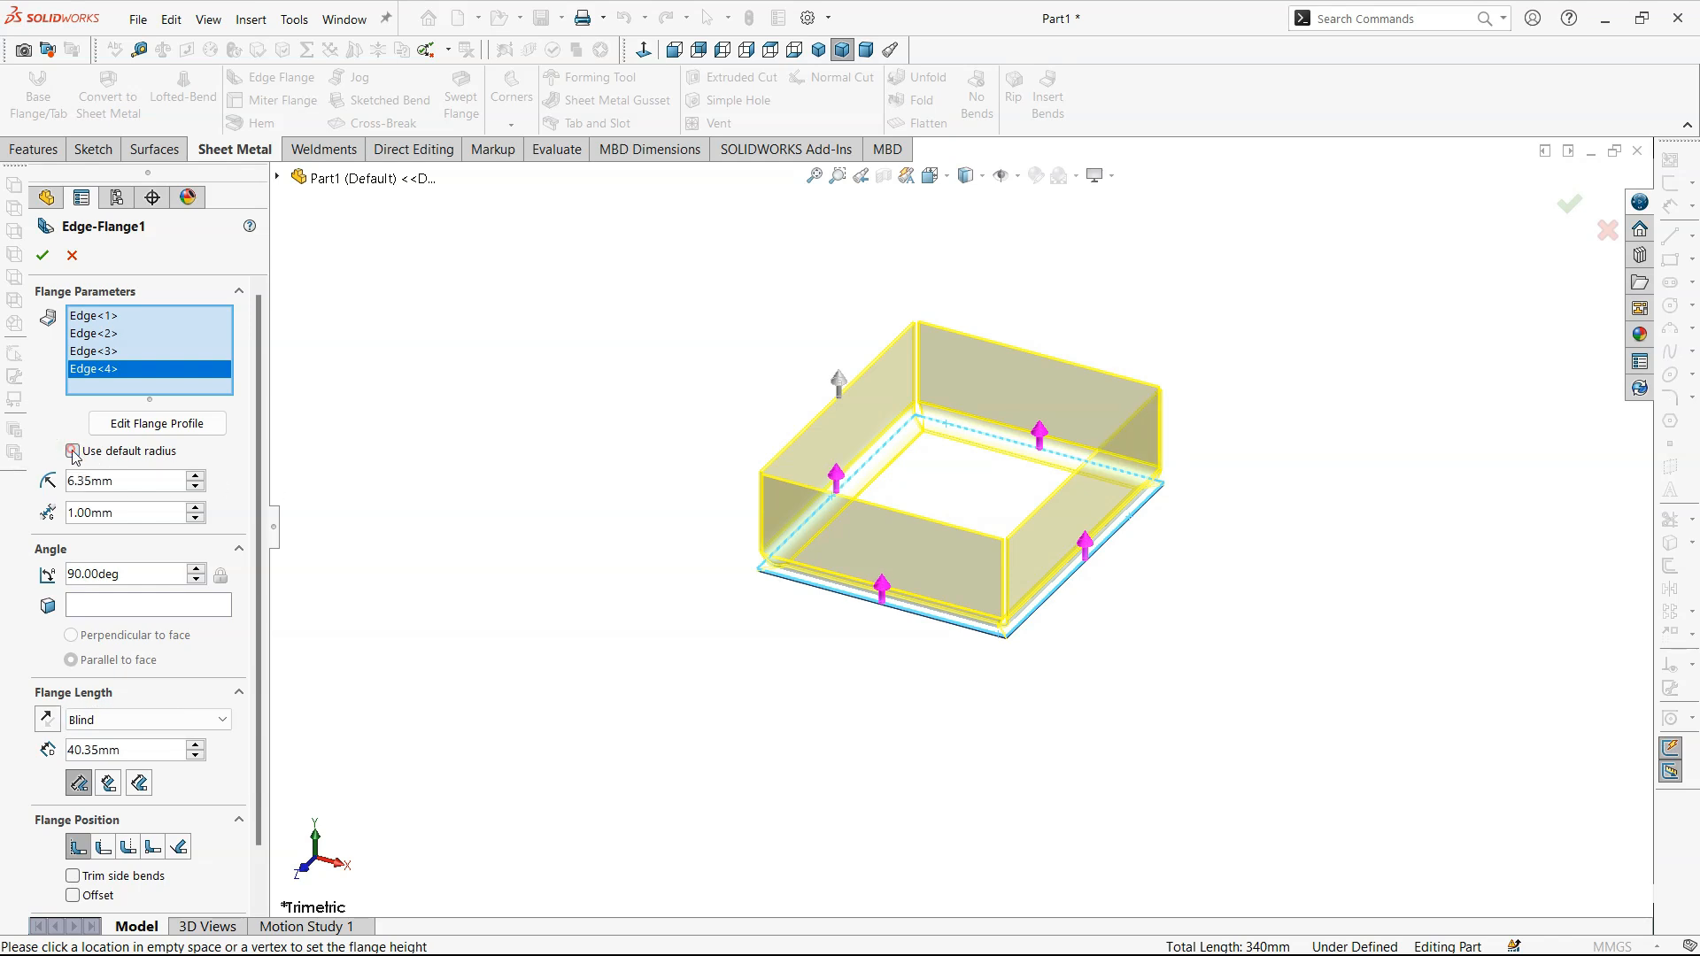
left_click(147, 481)
type("2")
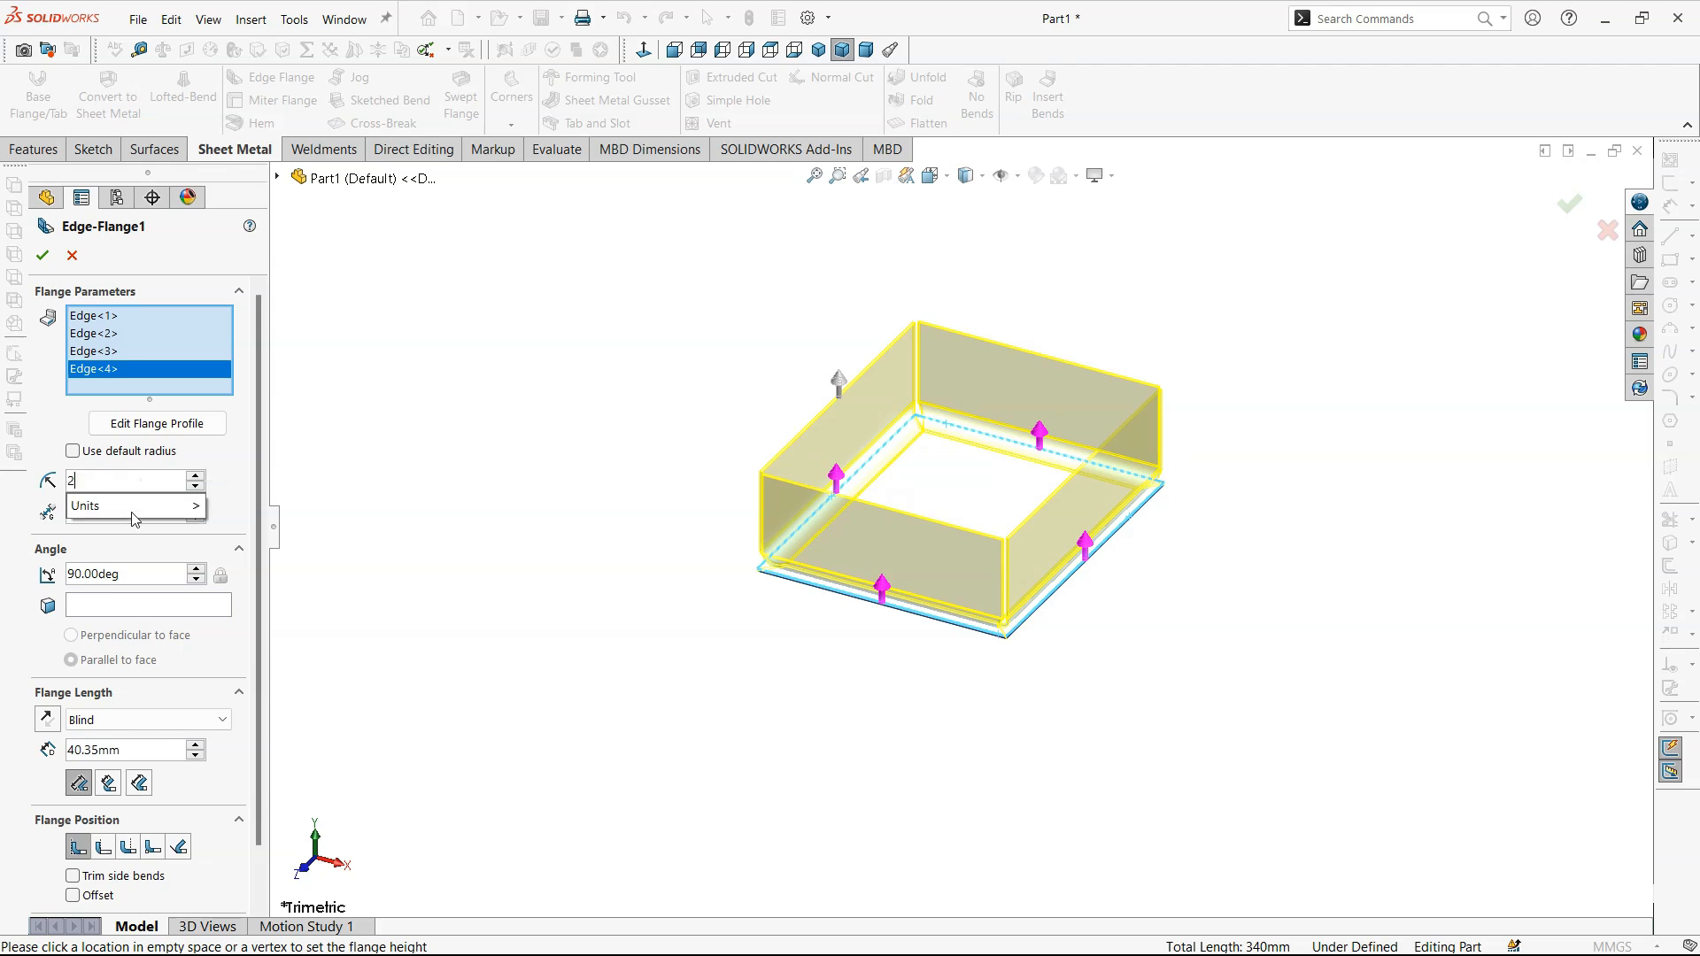
key("Return")
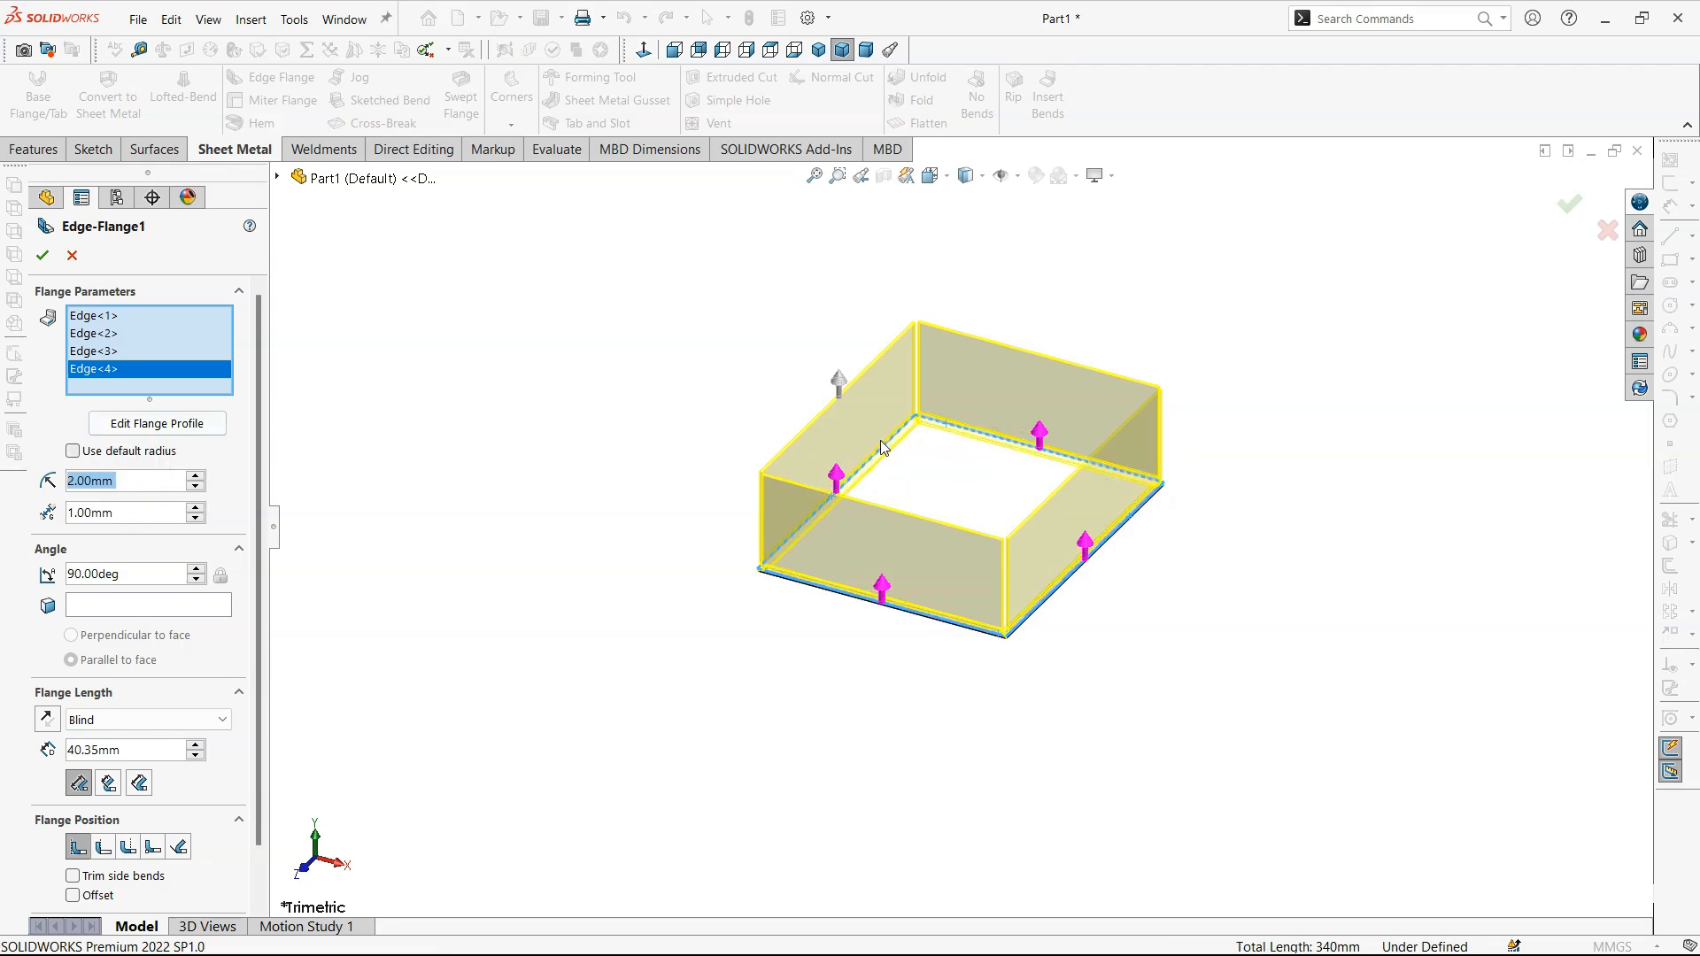
- Set the gap distance between the adjacent edge flanges to 0.5 mm
scroll(880, 447, "down", 10)
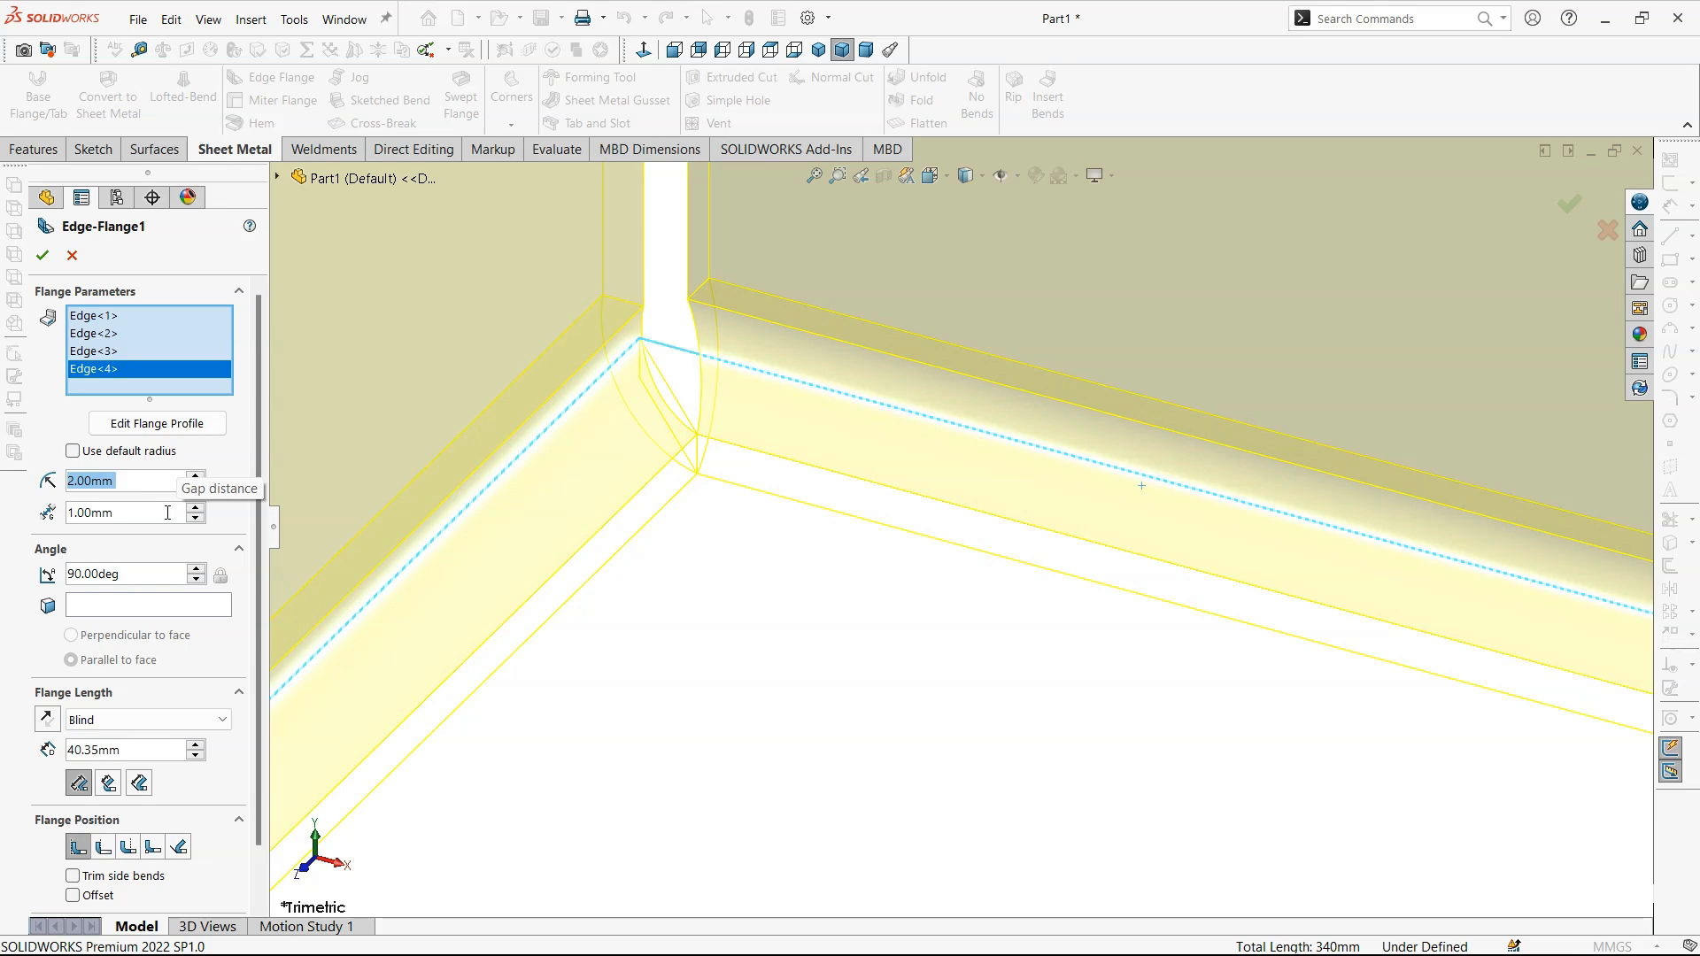
scroll(862, 419, "up", 8)
scroll(832, 275, "down", 10)
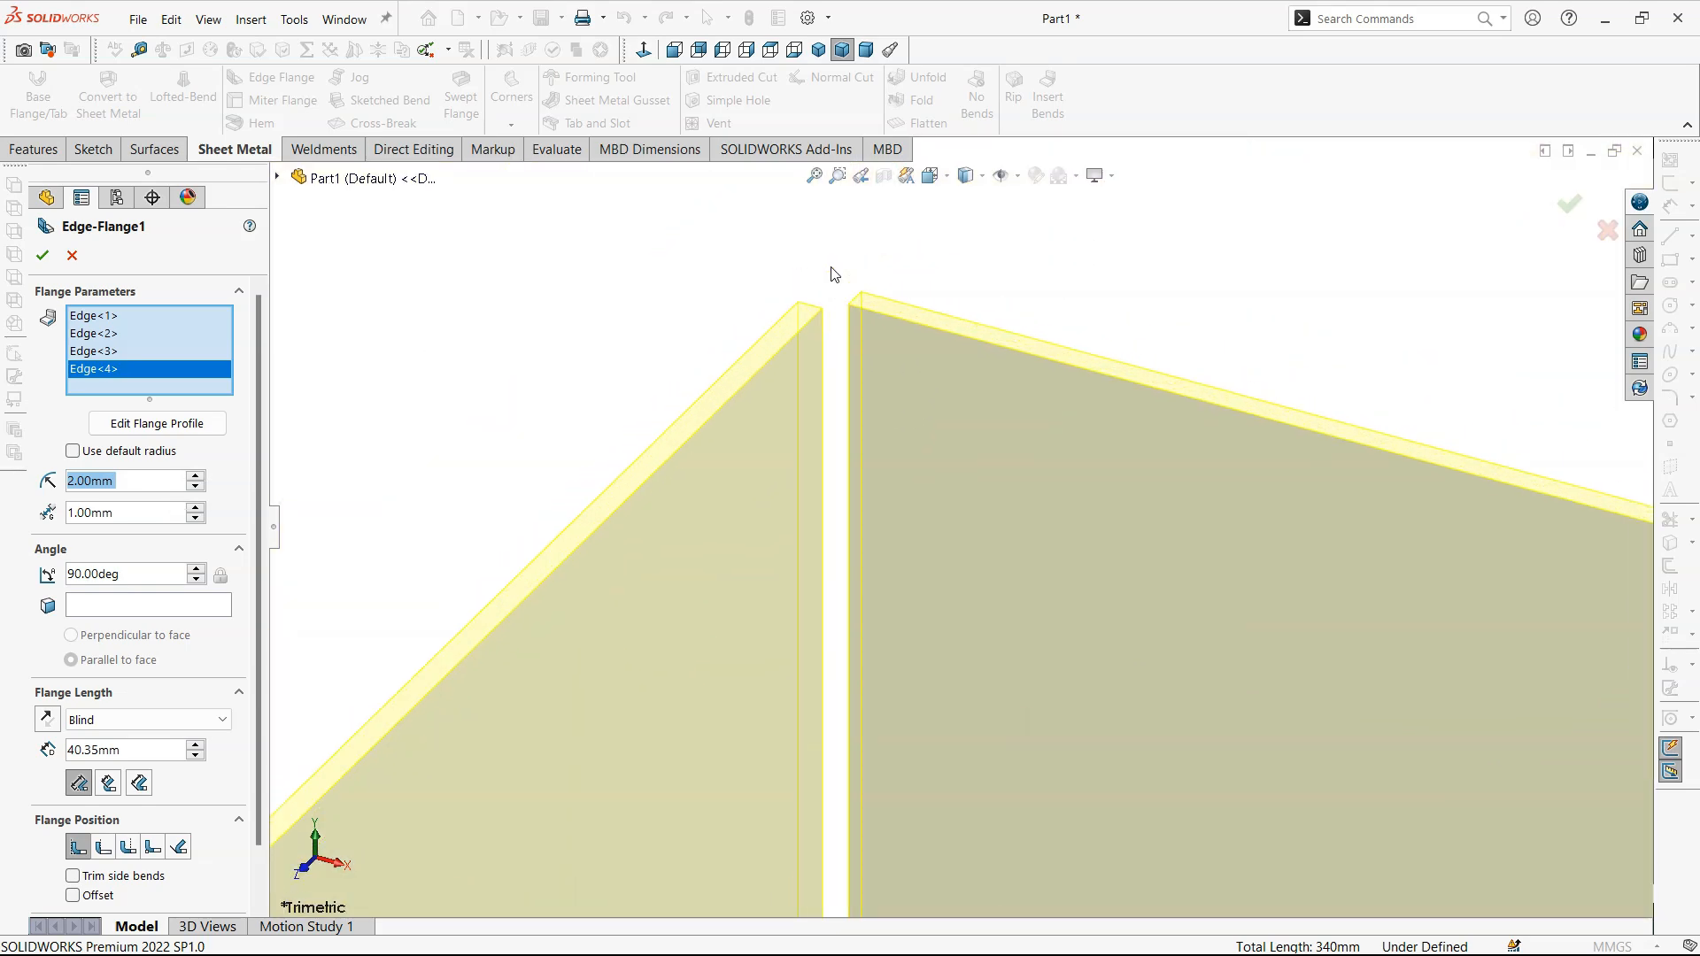
scroll(832, 275, "down", 3)
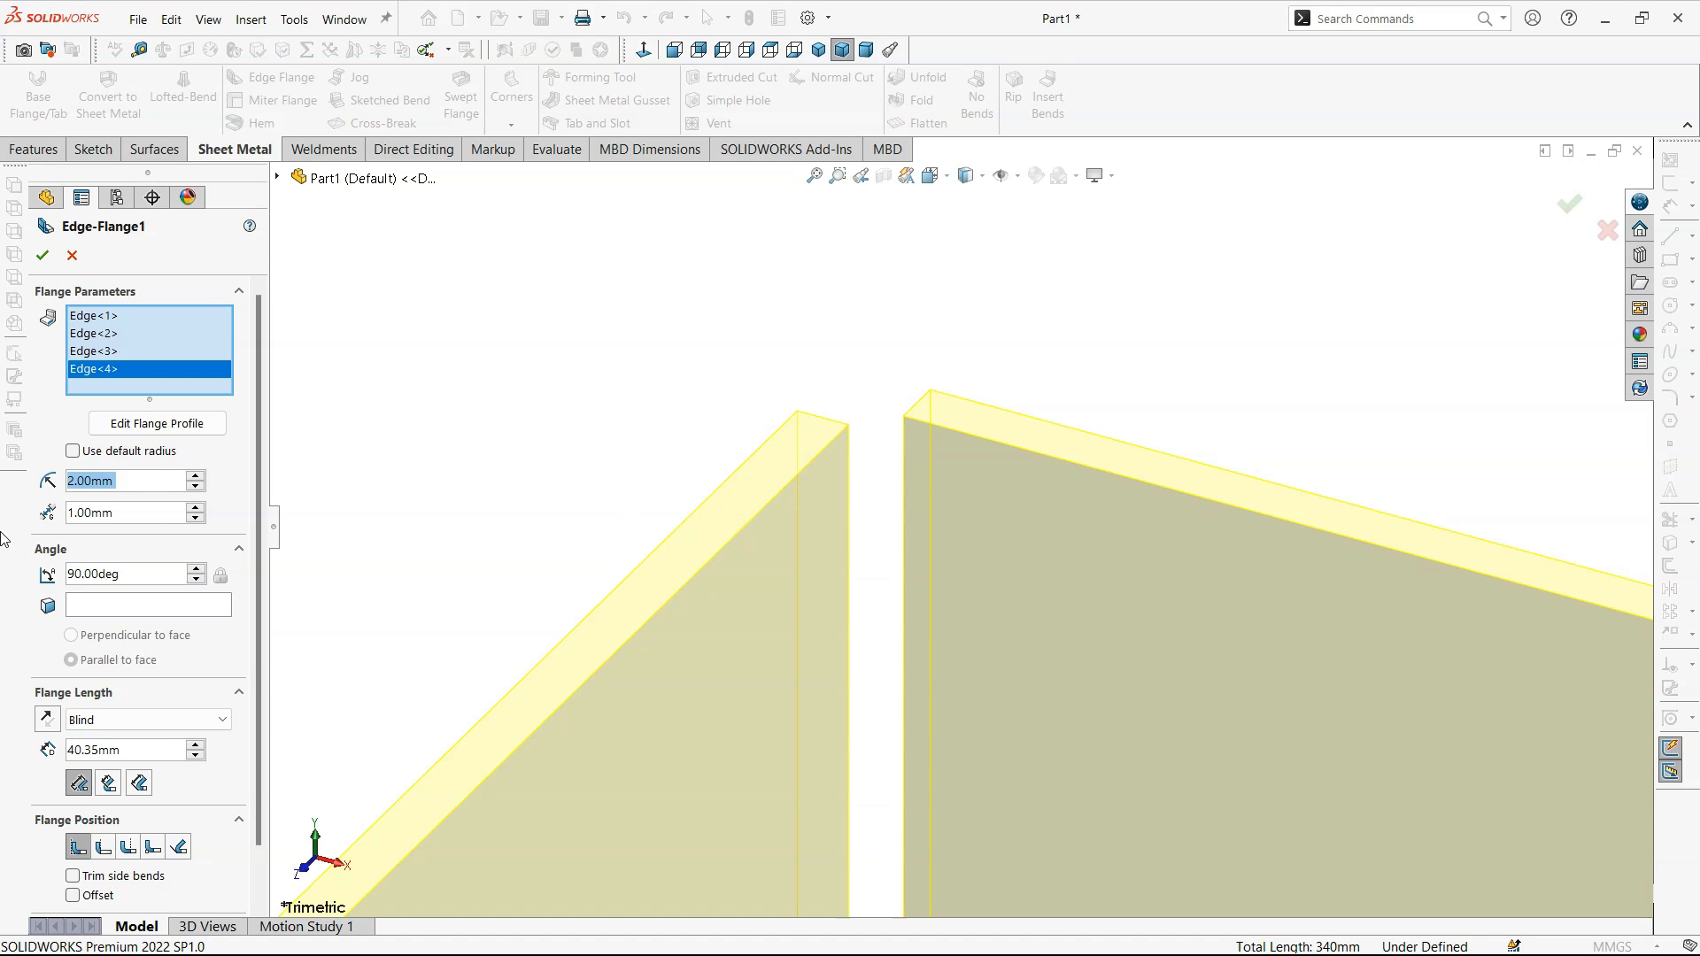
double_click(133, 514)
key("BackSpace")
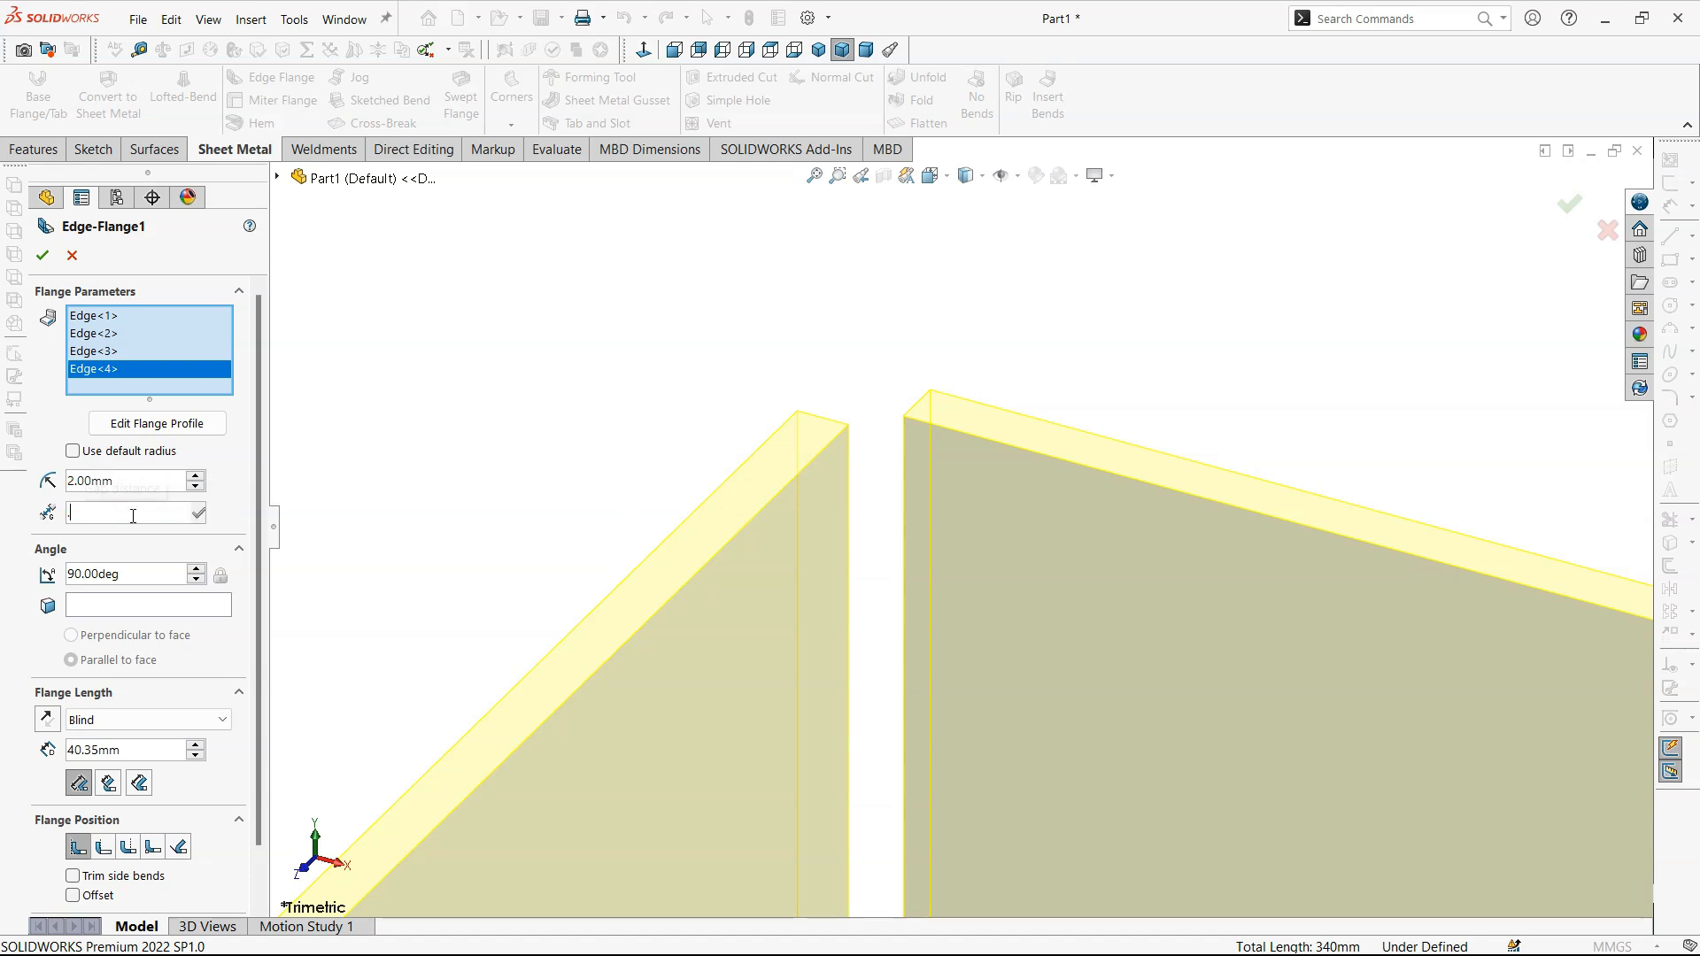
type("0.5")
key("Return")
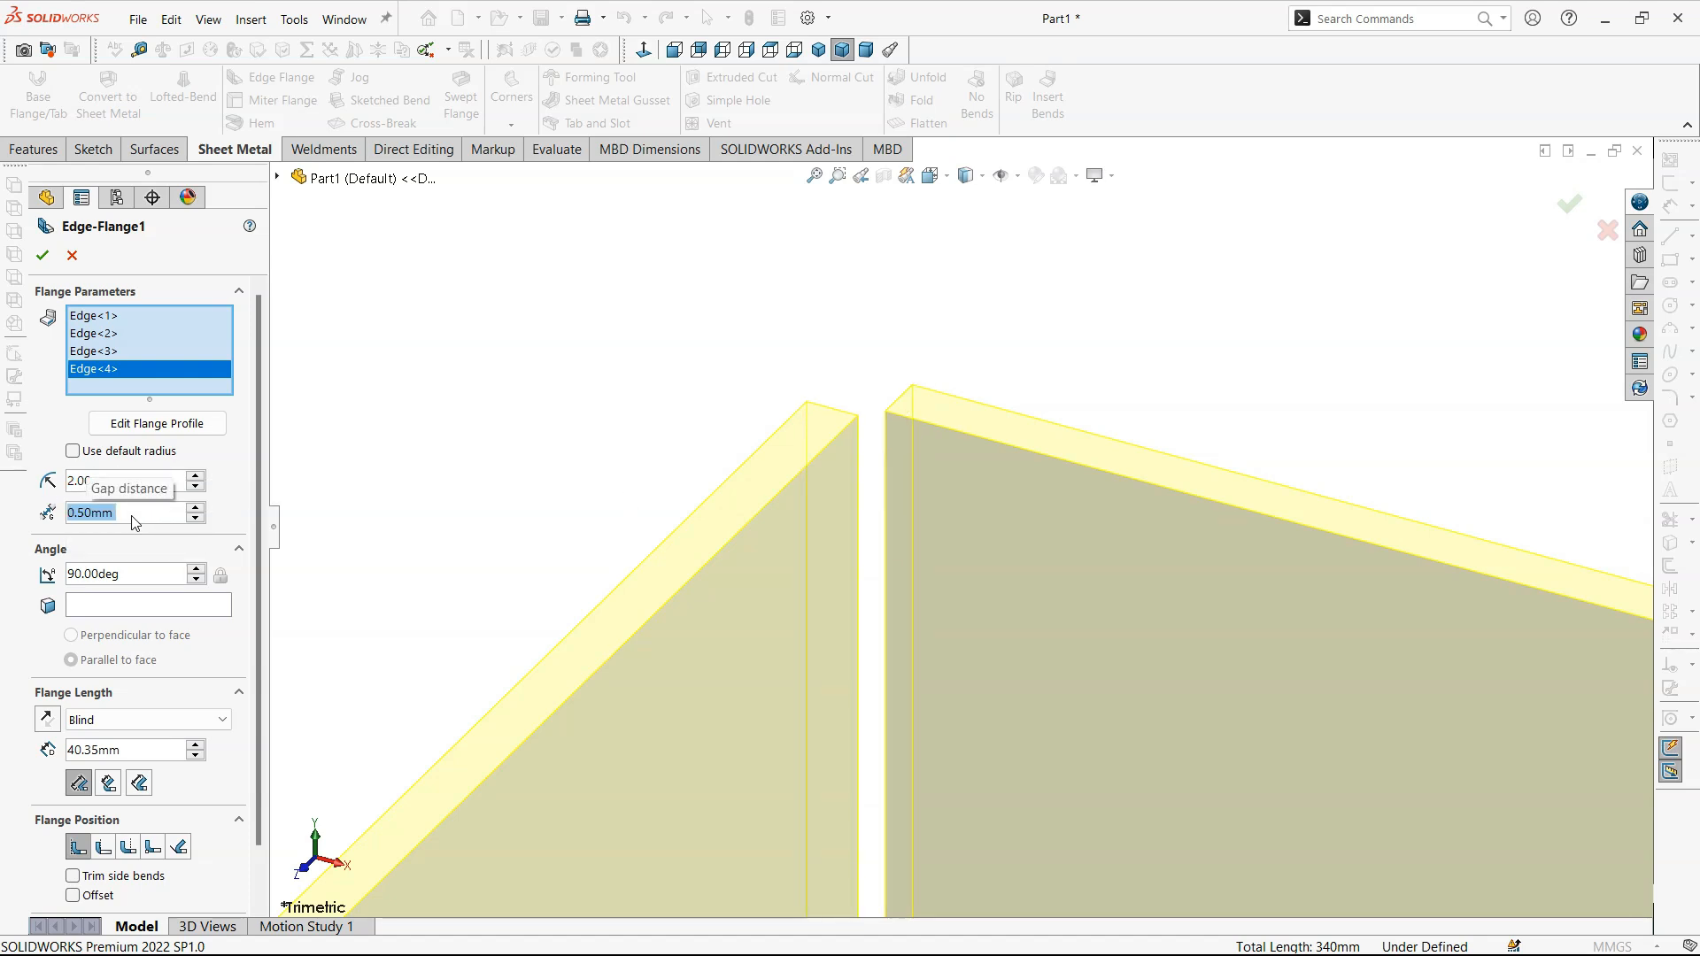
- Reduce the gap distance between the adjacent edge flanges to 0.1 mm and check the flange corners
type("0.1")
key("Return")
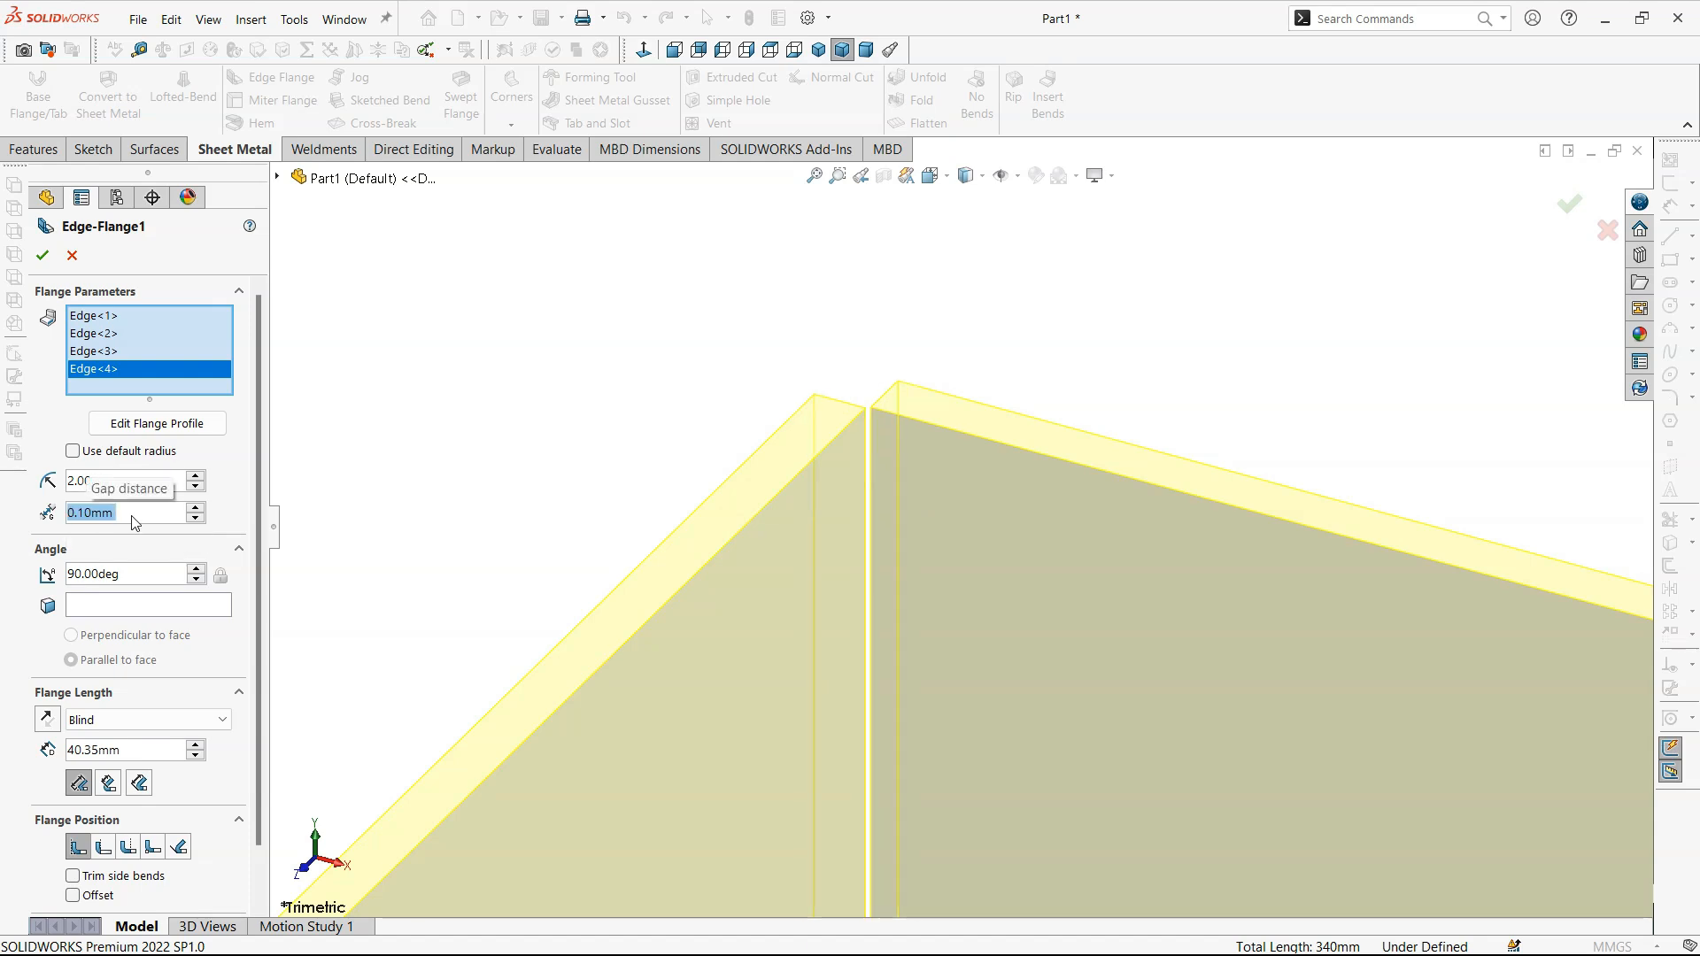
scroll(1419, 470, "up", 5)
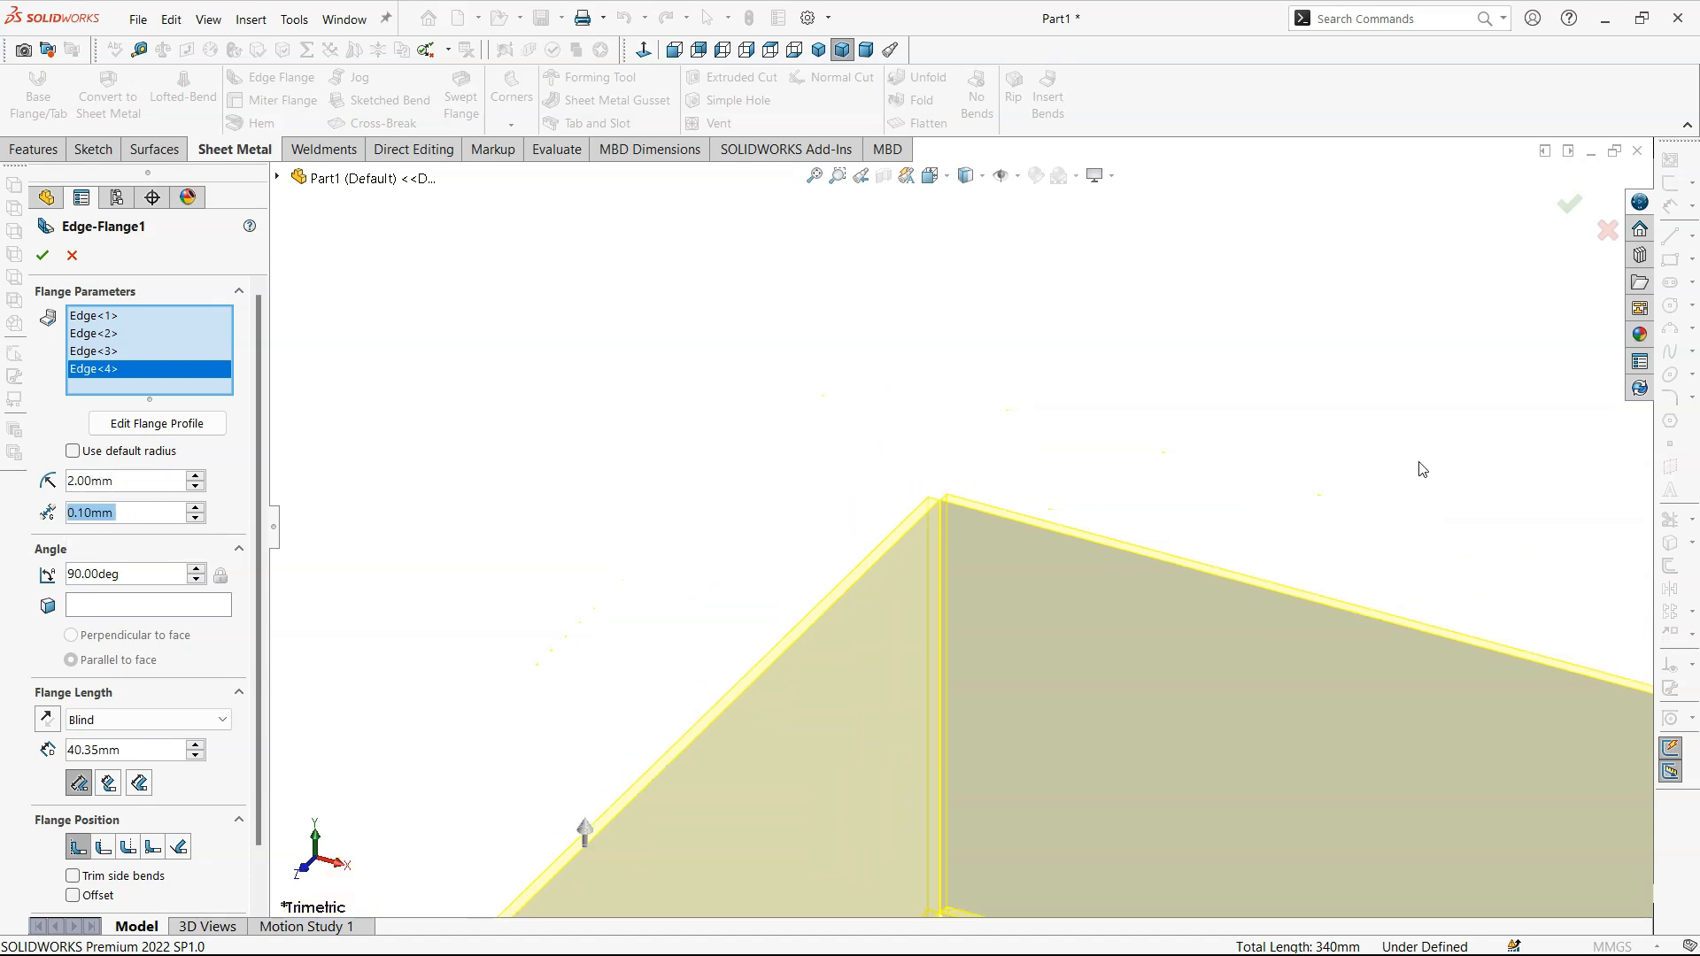
scroll(1218, 603, "down", 6)
scroll(880, 403, "down", 5)
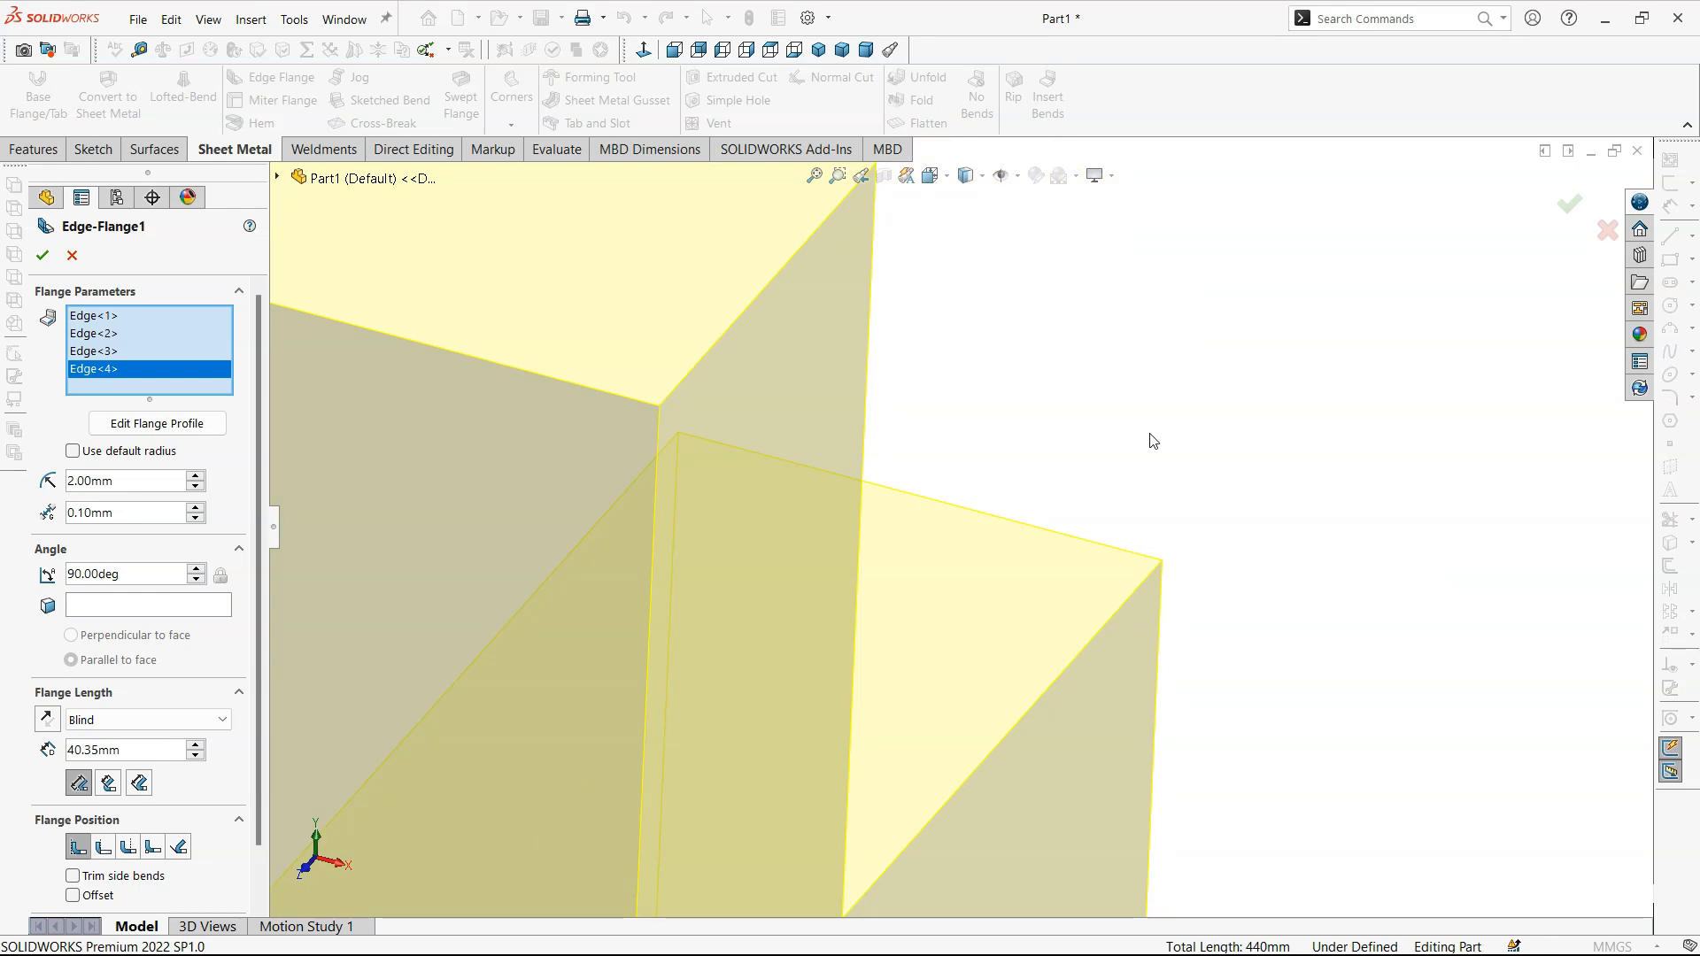
scroll(1116, 443, "up", 2)
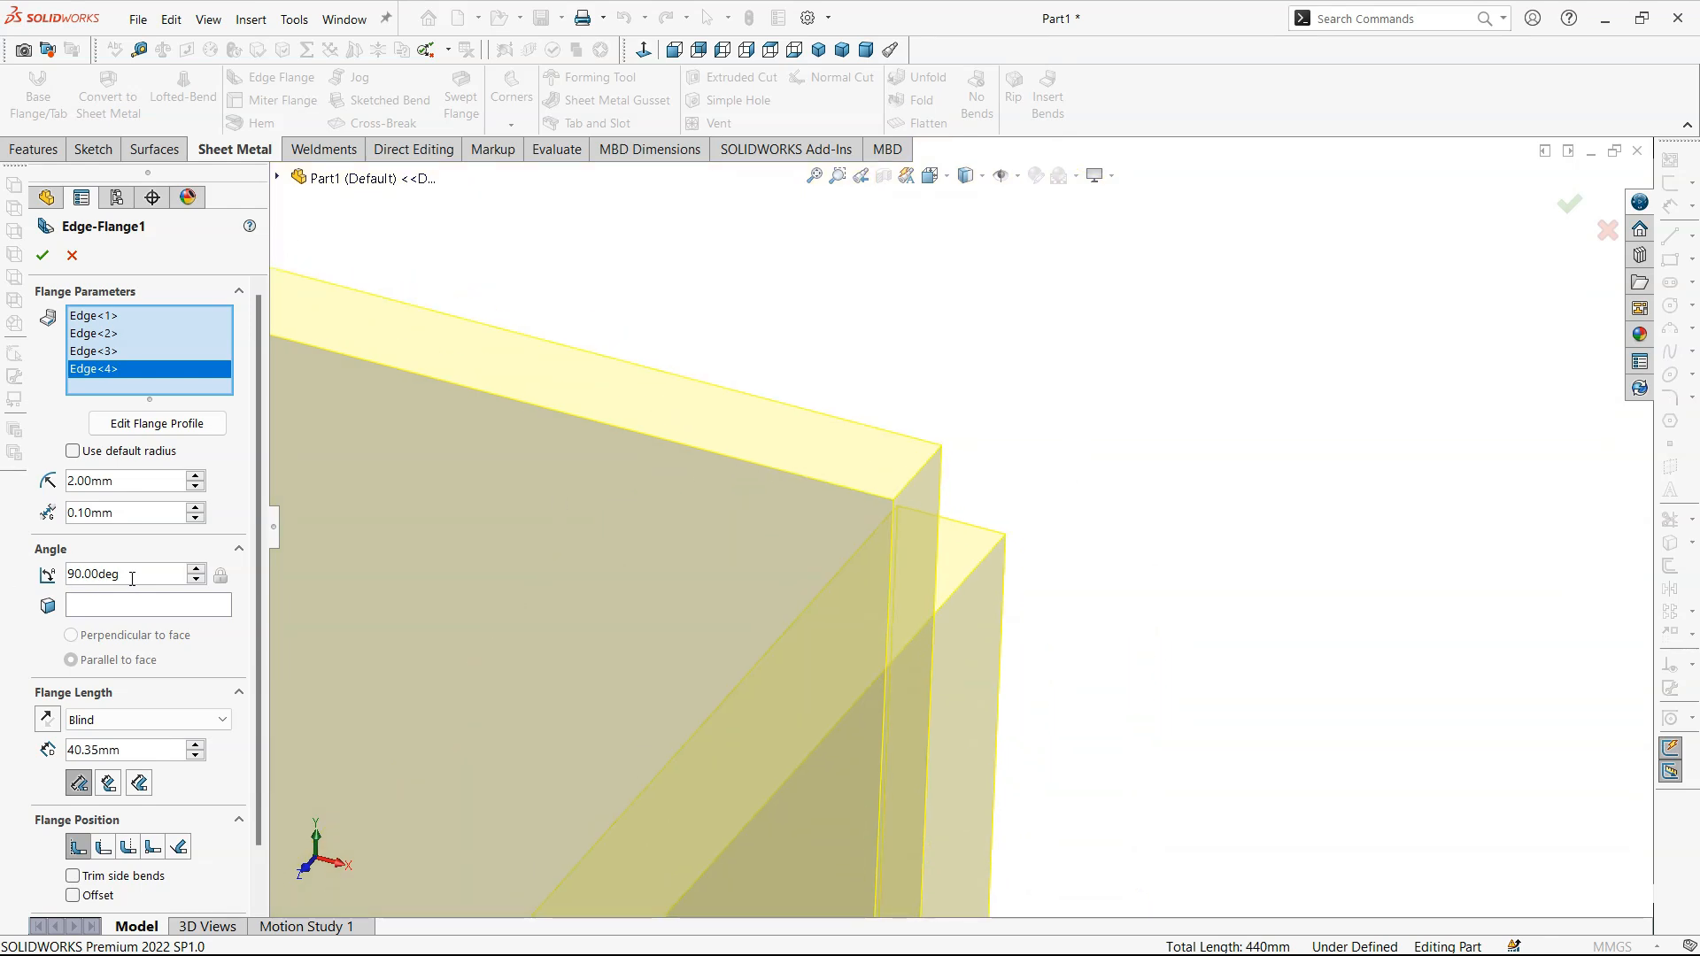
- Increase the flange angle of all four edge flanges to 106 degrees
scroll(677, 565, "up", 6)
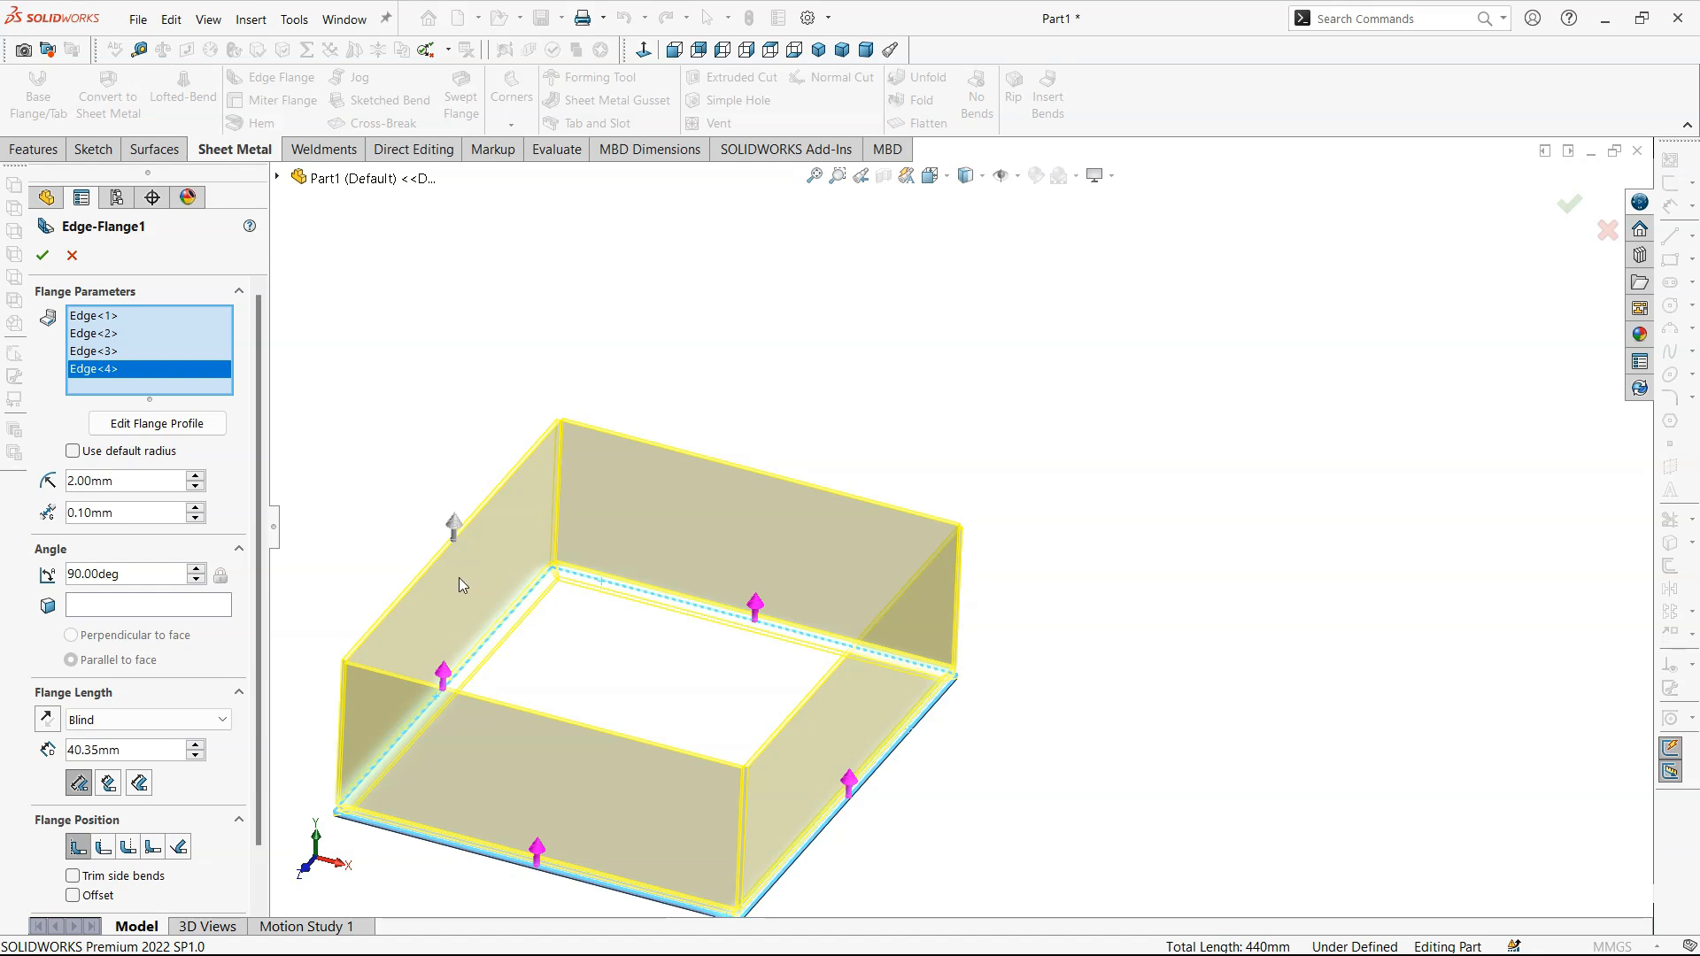
left_click(196, 569)
left_click(197, 570)
left_click(196, 569)
left_click(197, 570)
left_click(197, 569)
left_click(197, 570)
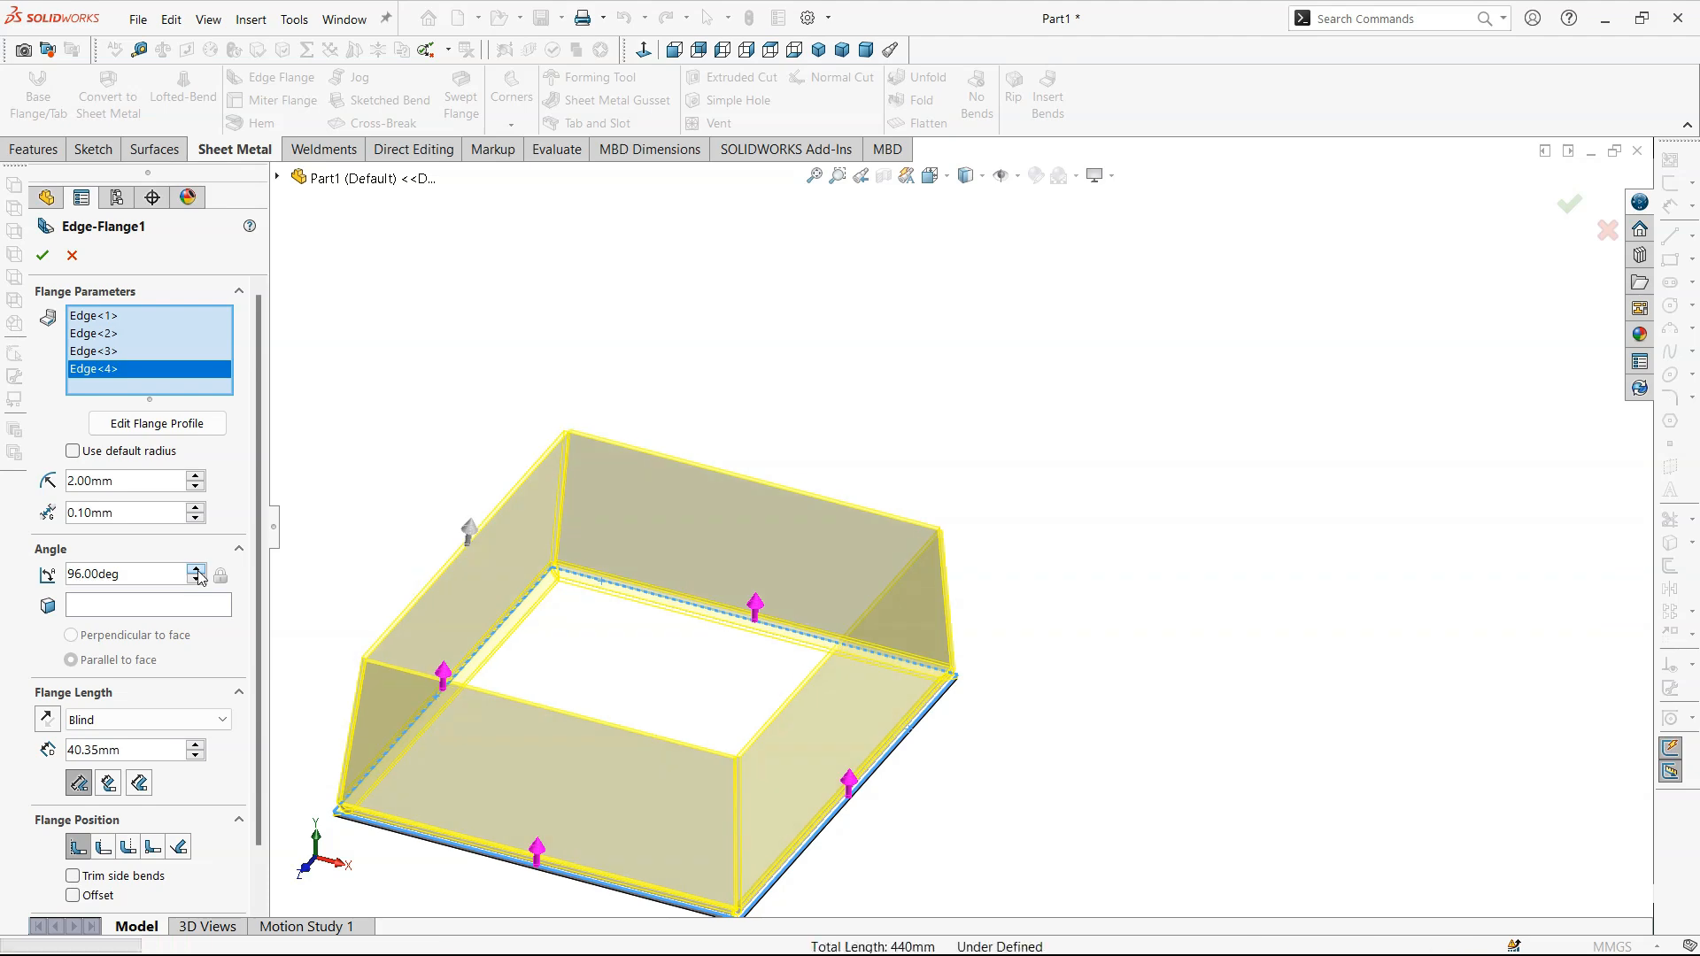
left_click(196, 569)
left_click(196, 570)
left_click(197, 569)
left_click(197, 570)
left_click(197, 569)
left_click(197, 569)
left_click(197, 570)
left_click(196, 570)
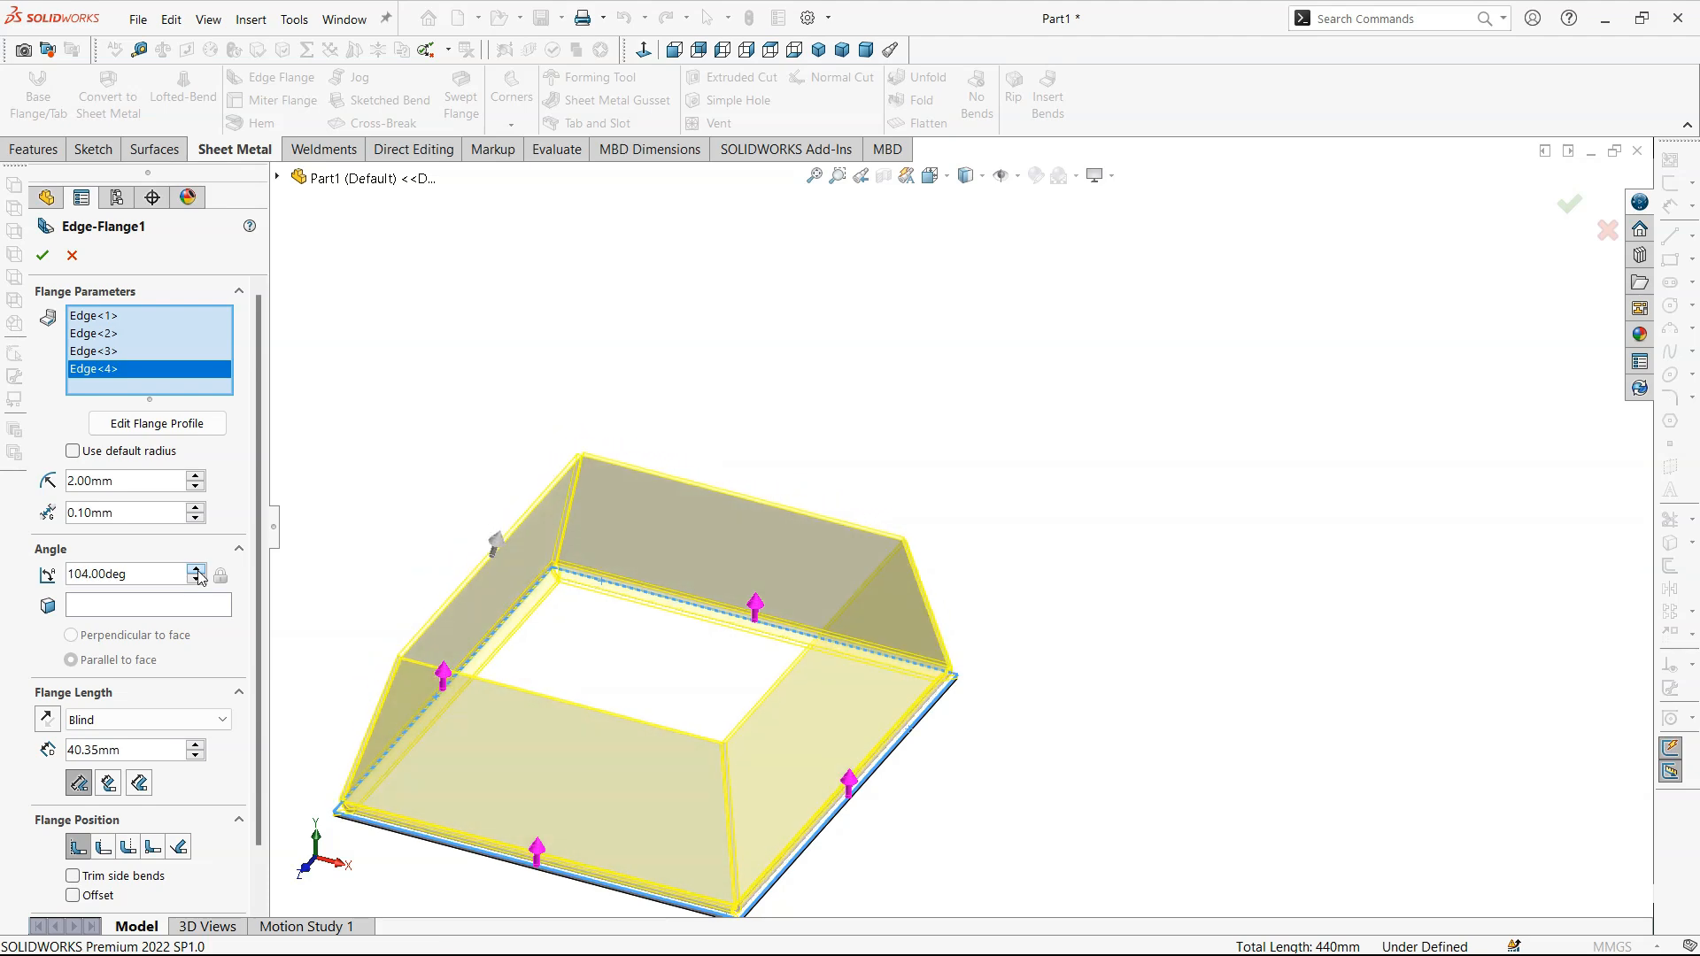
left_click(197, 570)
left_click(197, 571)
- Examine the corner gap where two inclined edge flanges meet
scroll(885, 728, "up", 2)
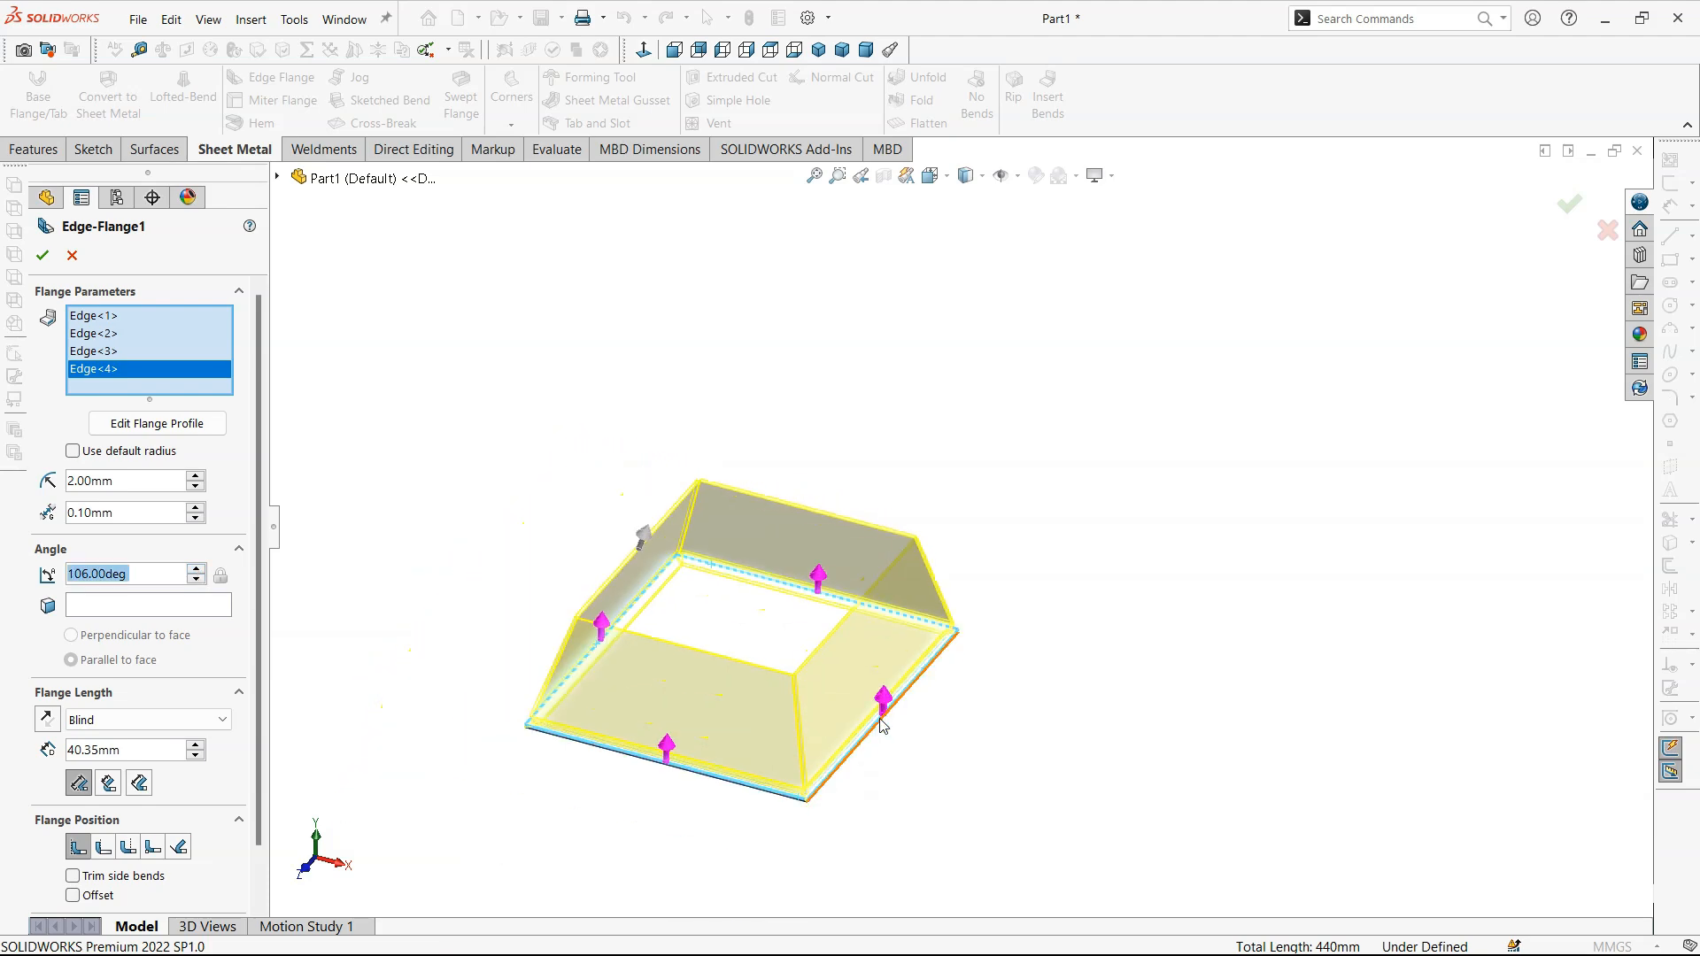
scroll(640, 639, "down", 6)
scroll(751, 423, "down", 4)
middle_click_drag(751, 423, 606, 411)
scroll(605, 411, "up", 8)
scroll(721, 488, "down", 5)
scroll(778, 546, "down", 3)
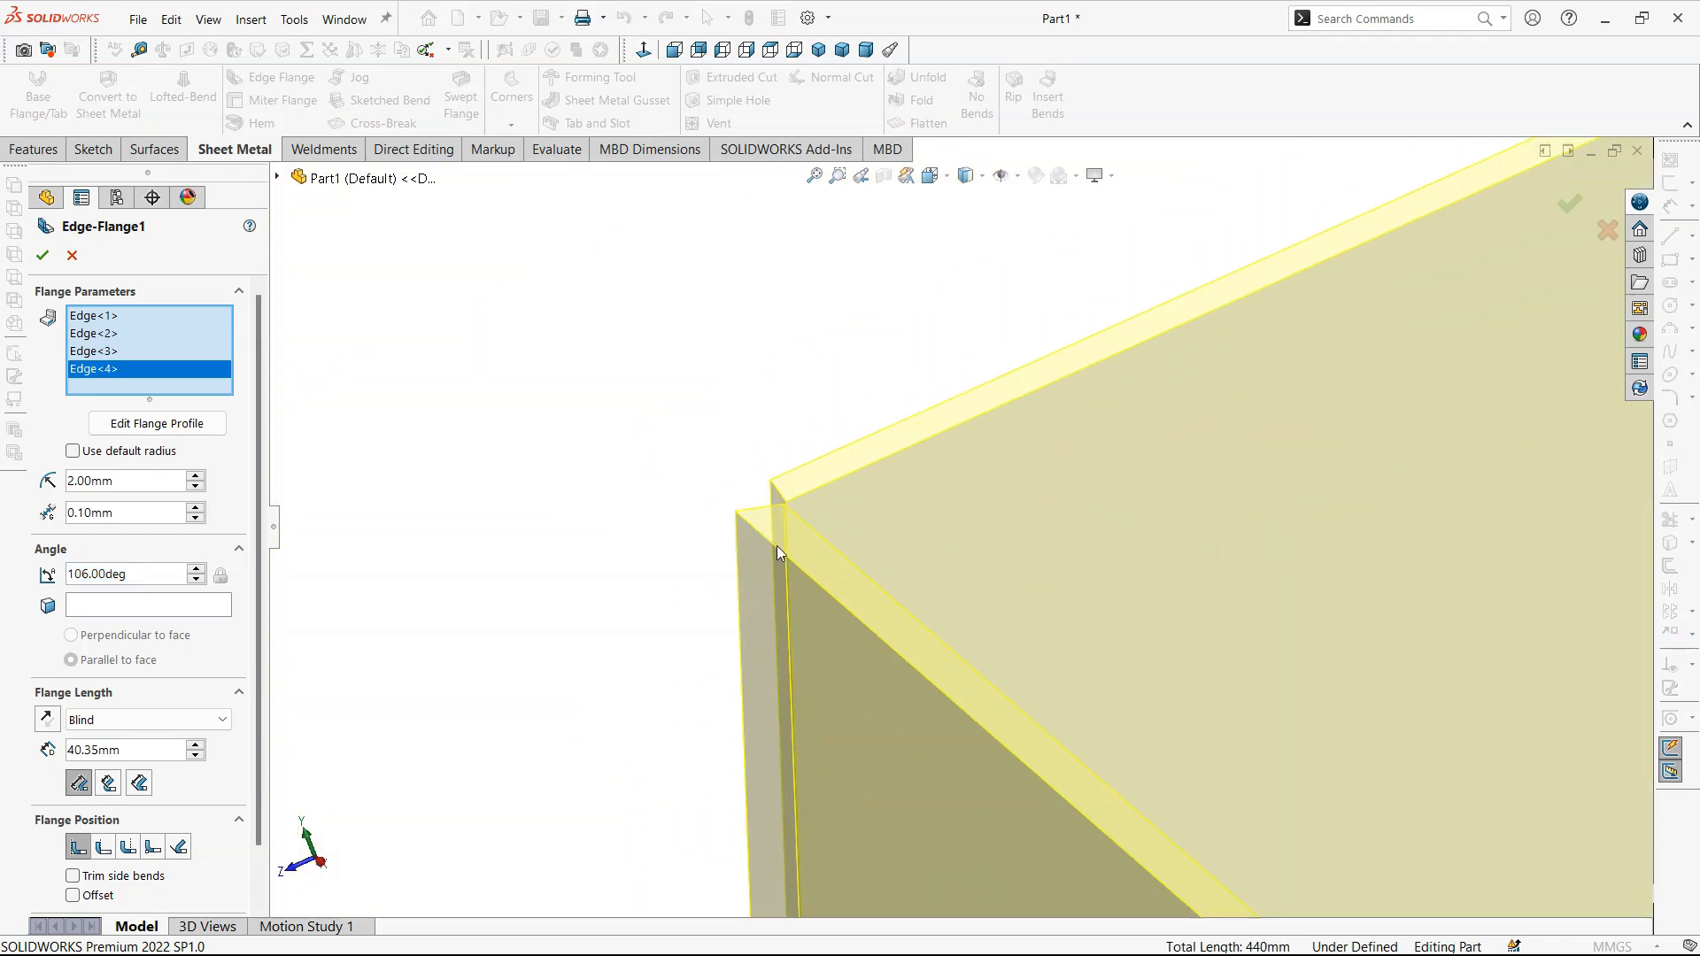
- Reduce the flange angle of all four edge flanges to 68 degrees so they lean outwards
middle_click_drag(518, 511, 518, 561)
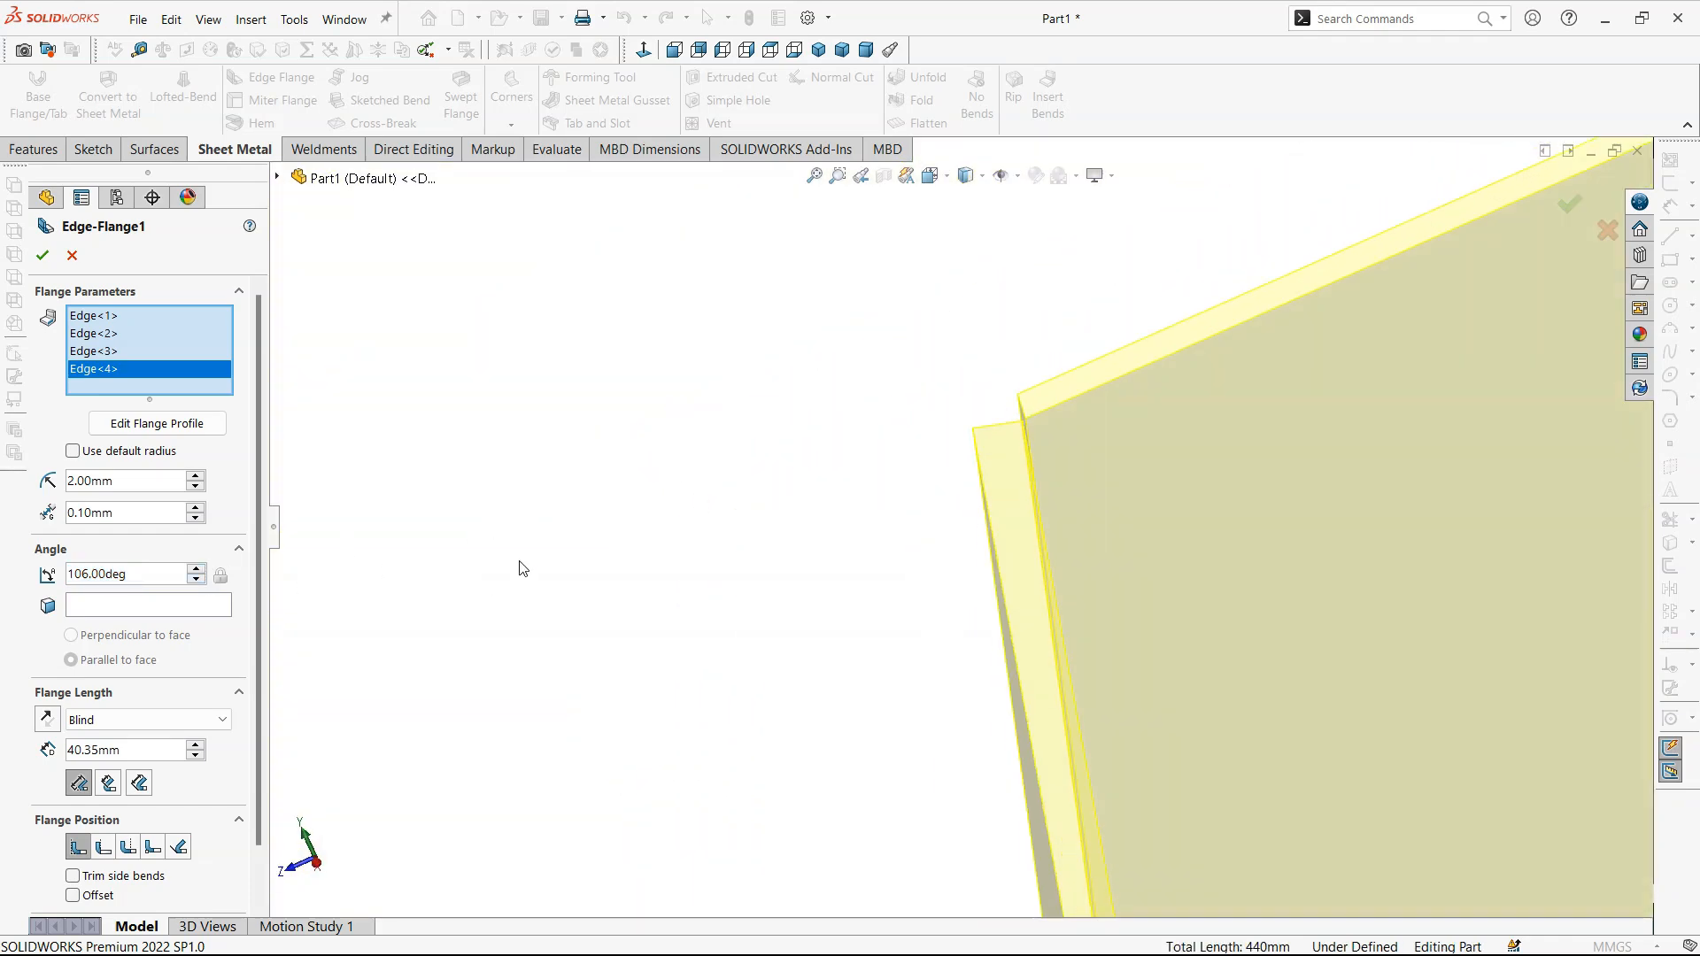
scroll(1020, 425, "down", 8)
middle_click_drag(1008, 529, 964, 521)
right_click_drag(770, 571, 853, 446)
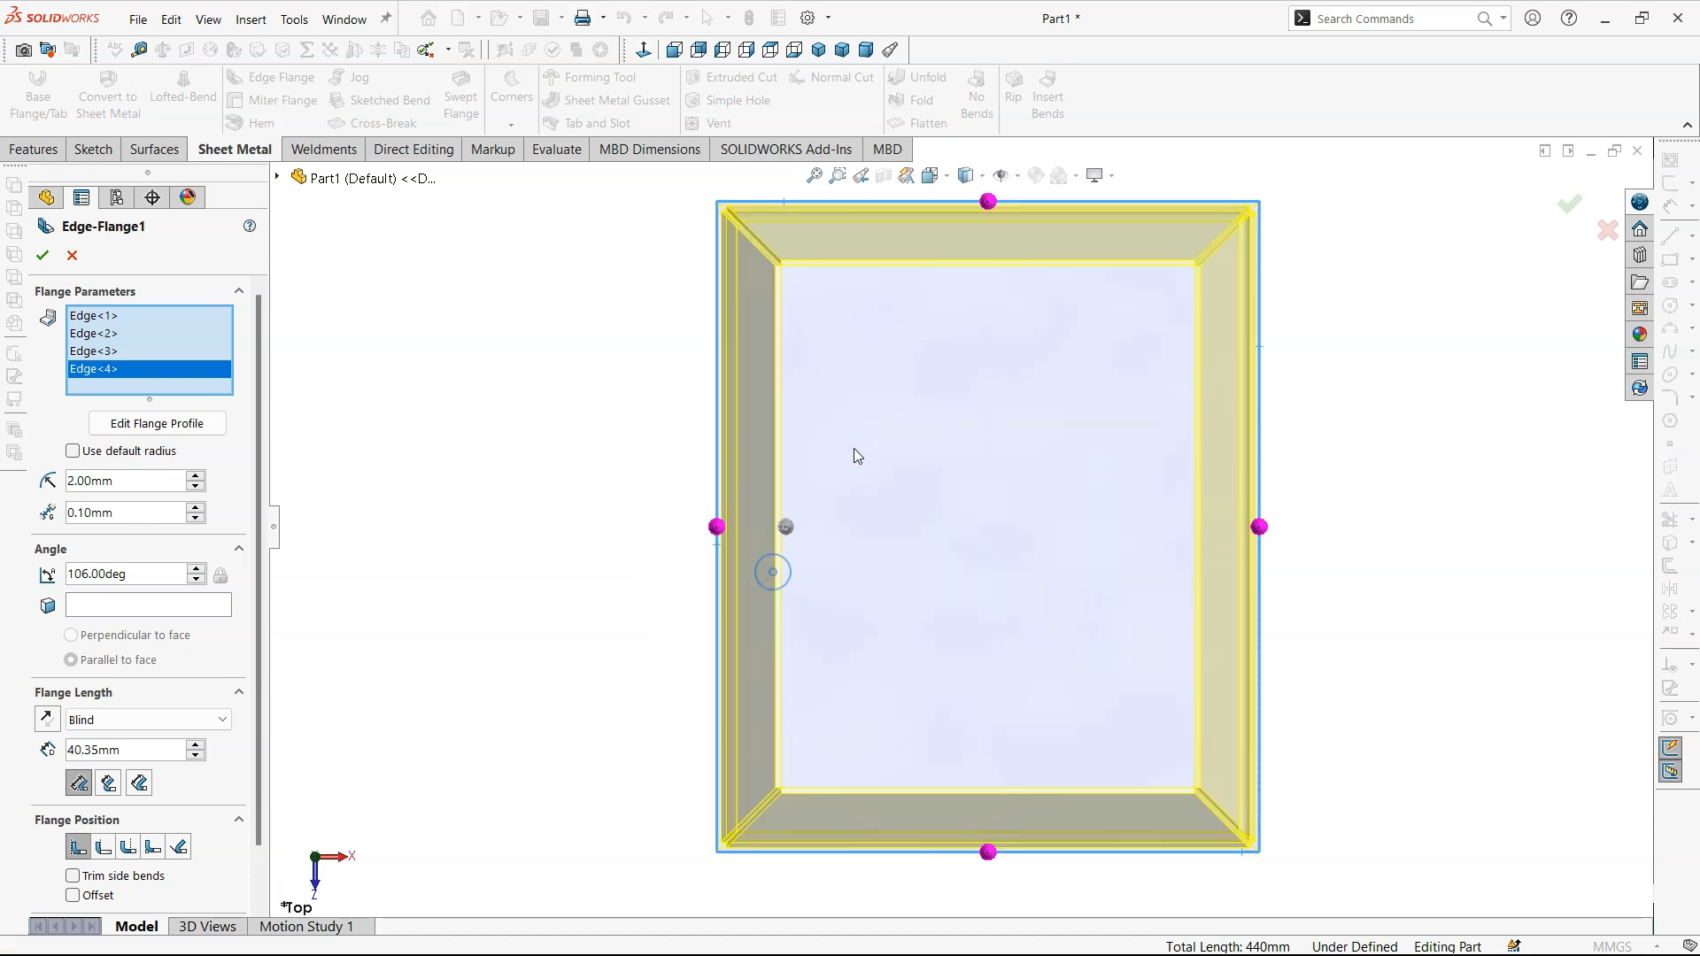
right_click_drag(608, 555, 692, 459)
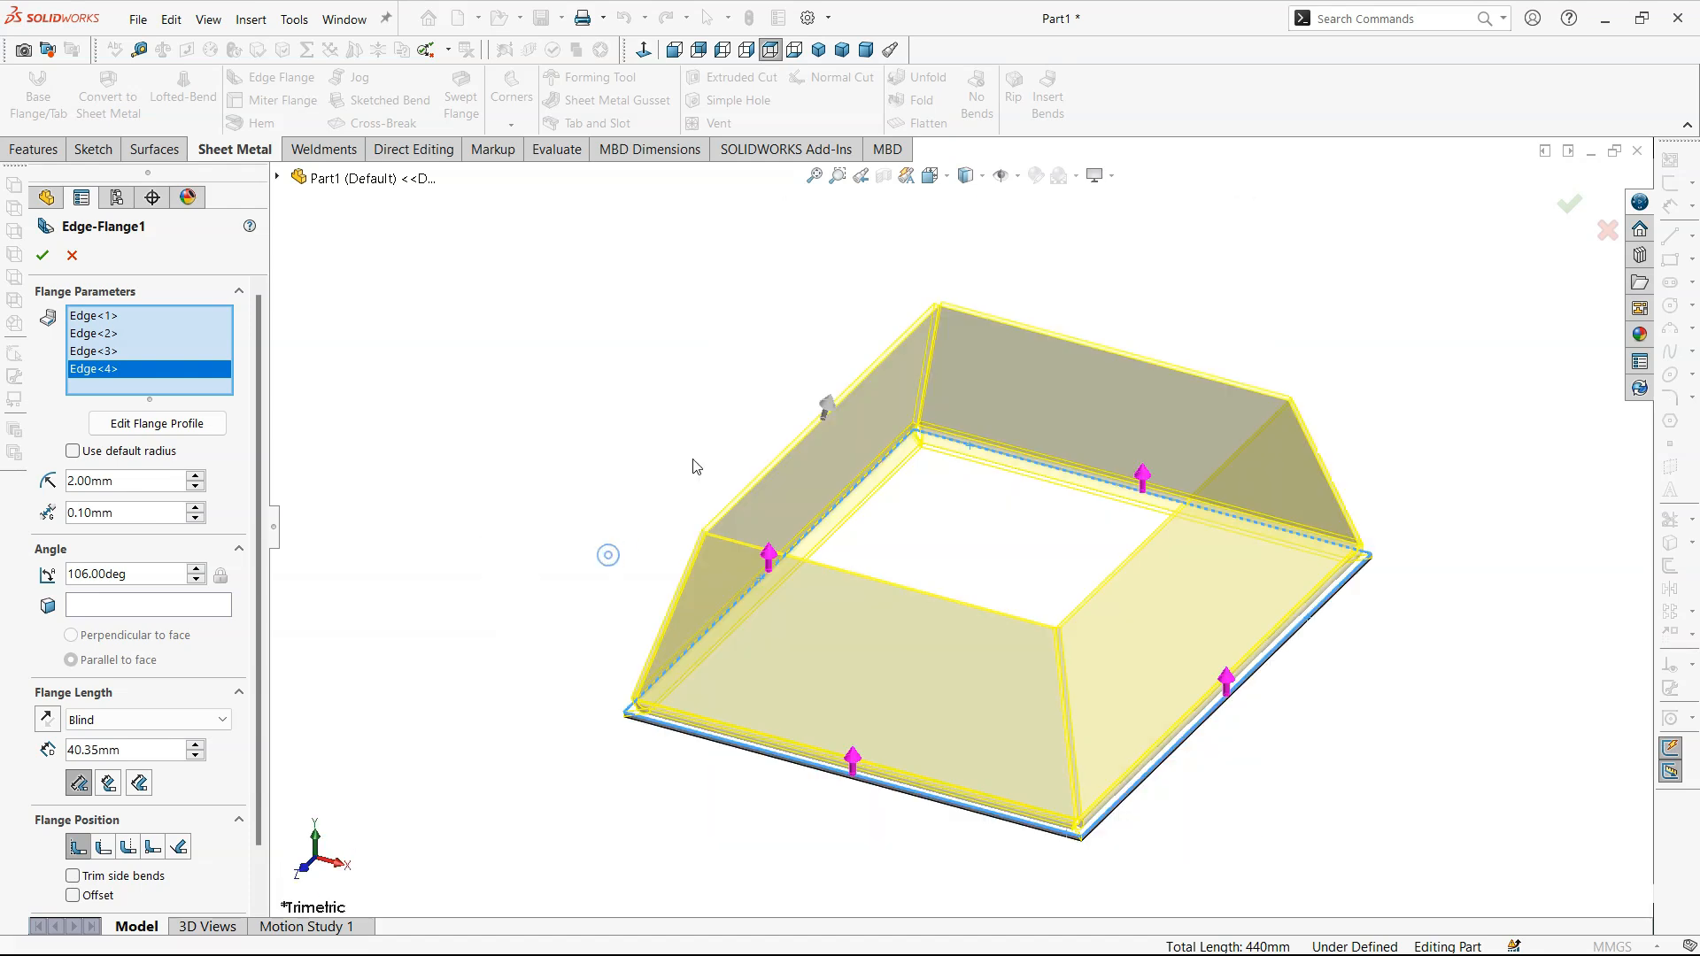
left_click(200, 579)
left_click(202, 579)
left_click(202, 579)
left_click(202, 578)
left_click(202, 579)
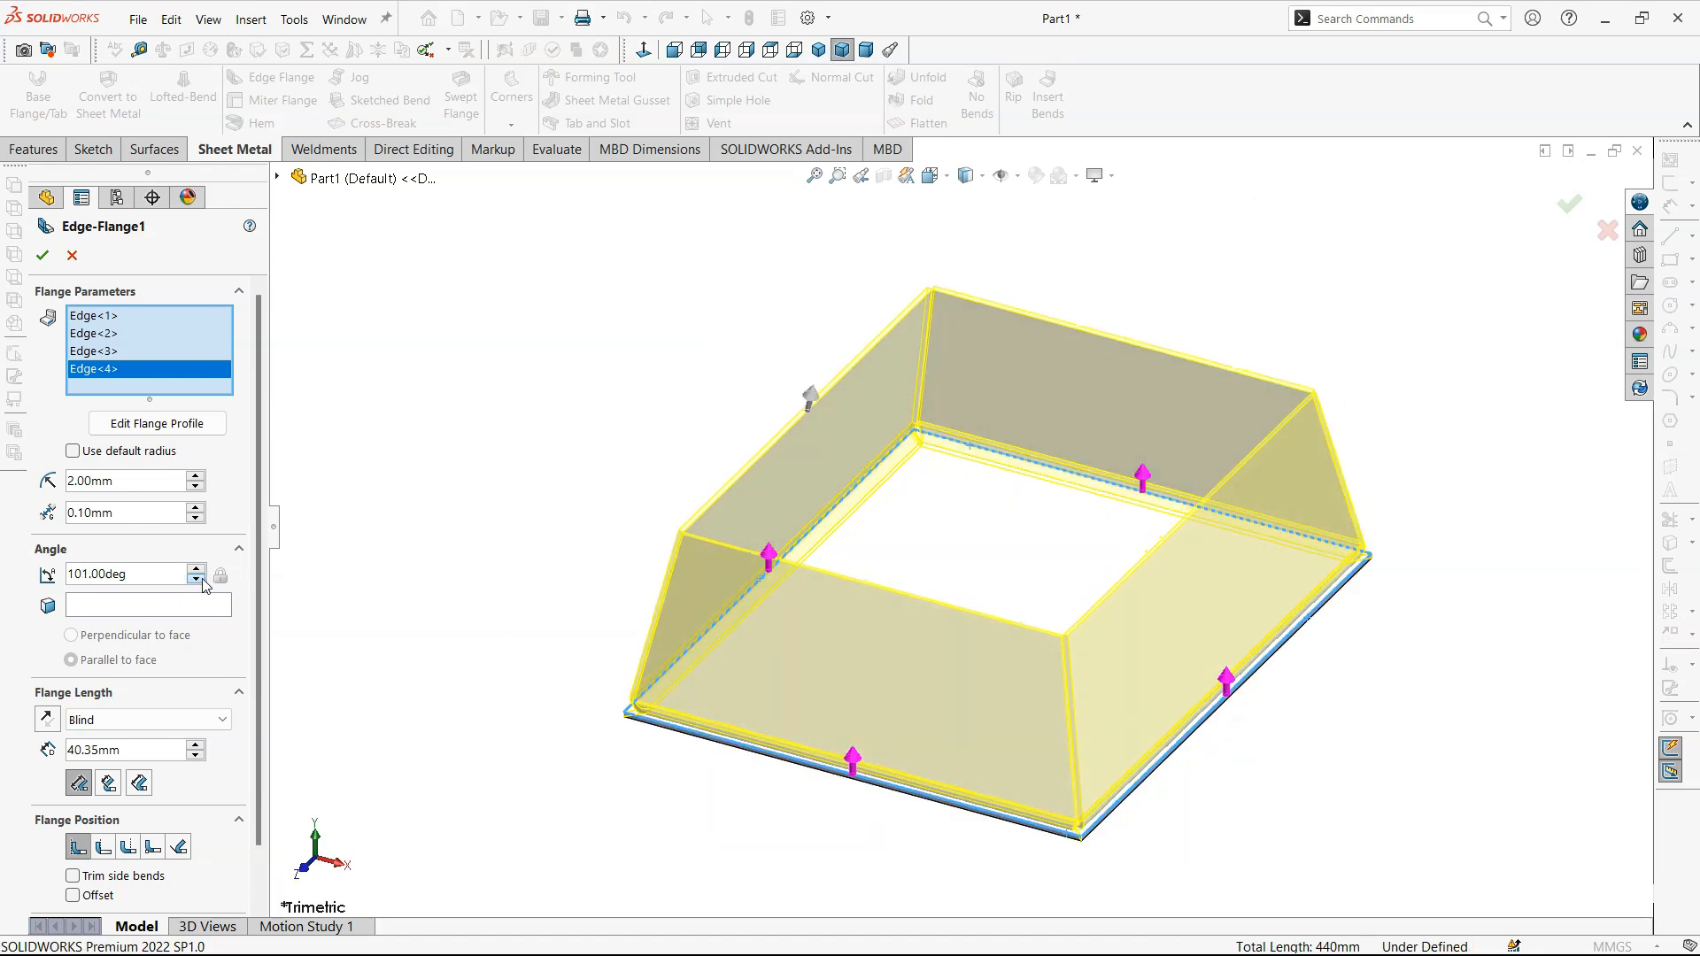
left_click(202, 579)
left_click(202, 579)
left_click(201, 579)
left_click(202, 579)
left_click(202, 579)
left_click(202, 579)
left_click(202, 579)
left_click(202, 579)
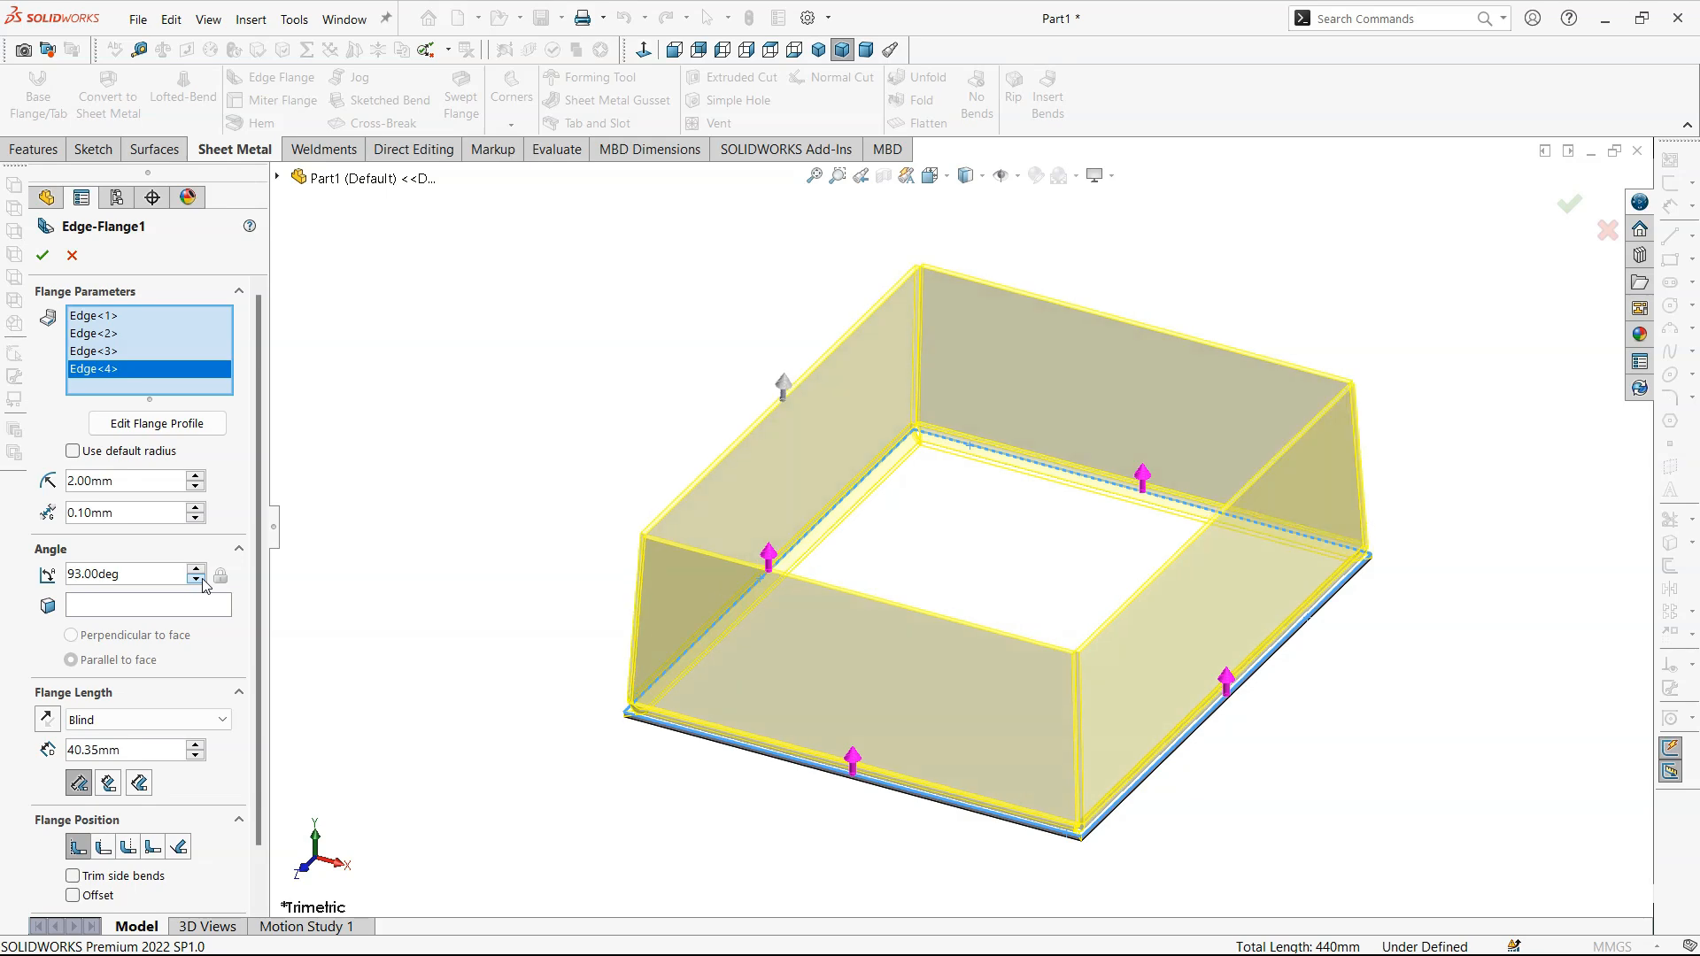
left_click(202, 579)
left_click(202, 579)
left_click(202, 579)
left_click(202, 579)
left_click(201, 578)
left_click(202, 579)
left_click(201, 579)
left_click(202, 579)
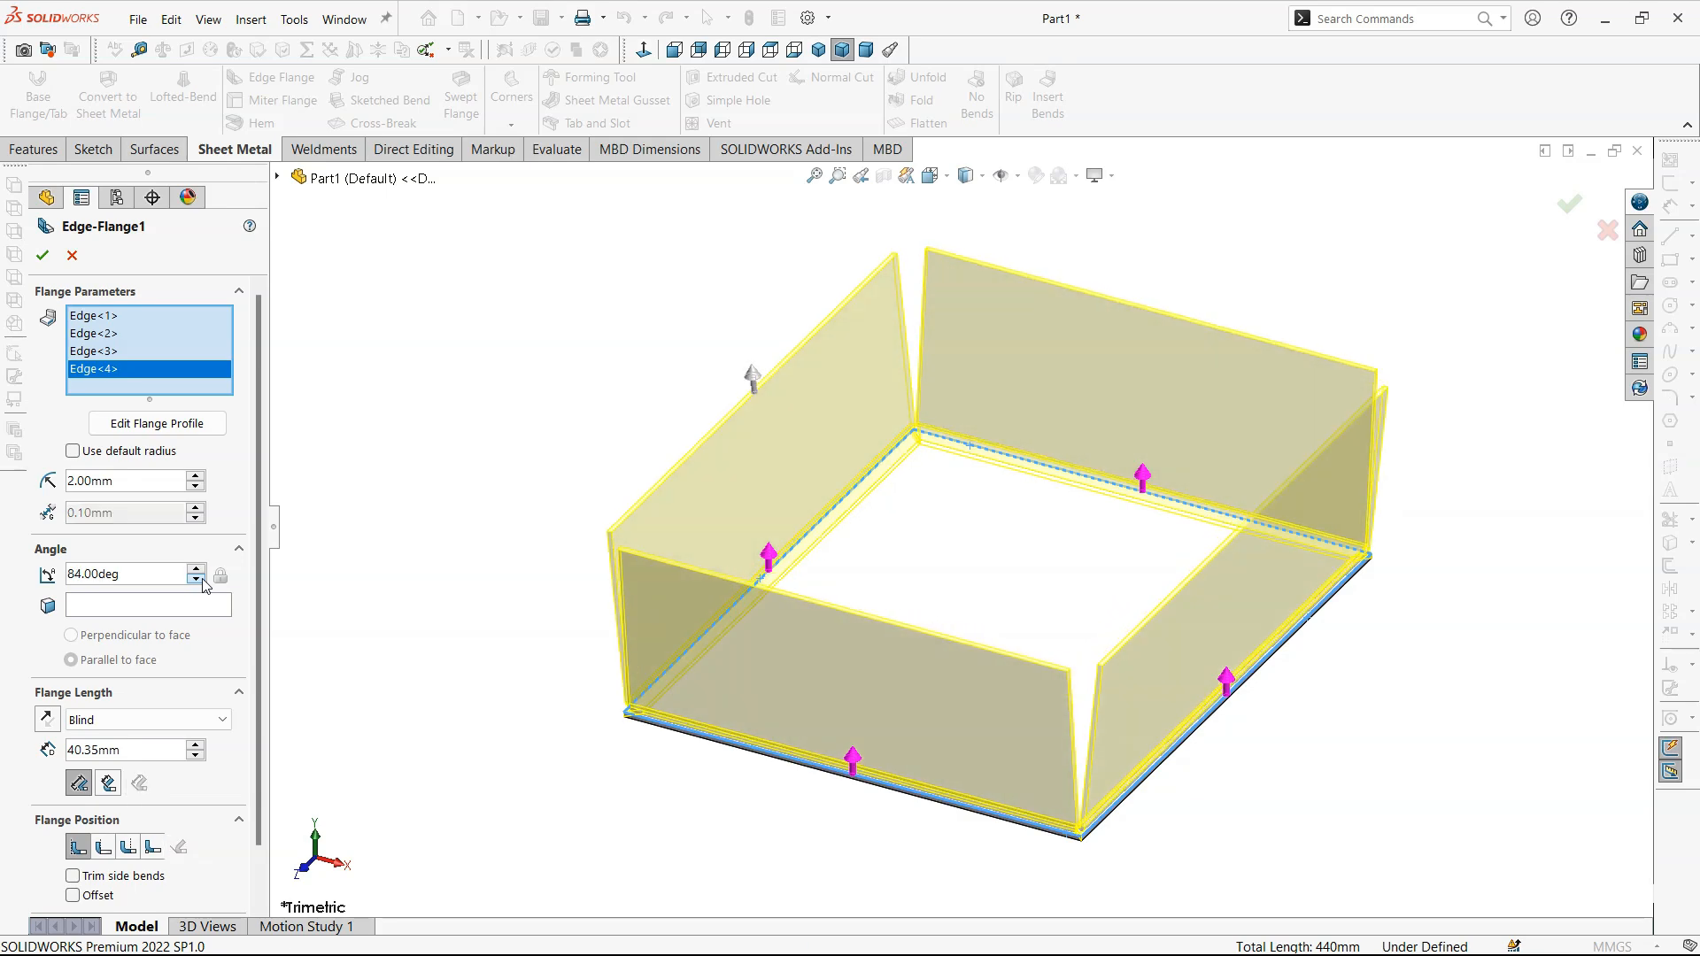
left_click(202, 578)
left_click(201, 579)
left_click(202, 579)
left_click(202, 579)
left_click(201, 579)
left_click(202, 579)
left_click(202, 579)
left_click(202, 579)
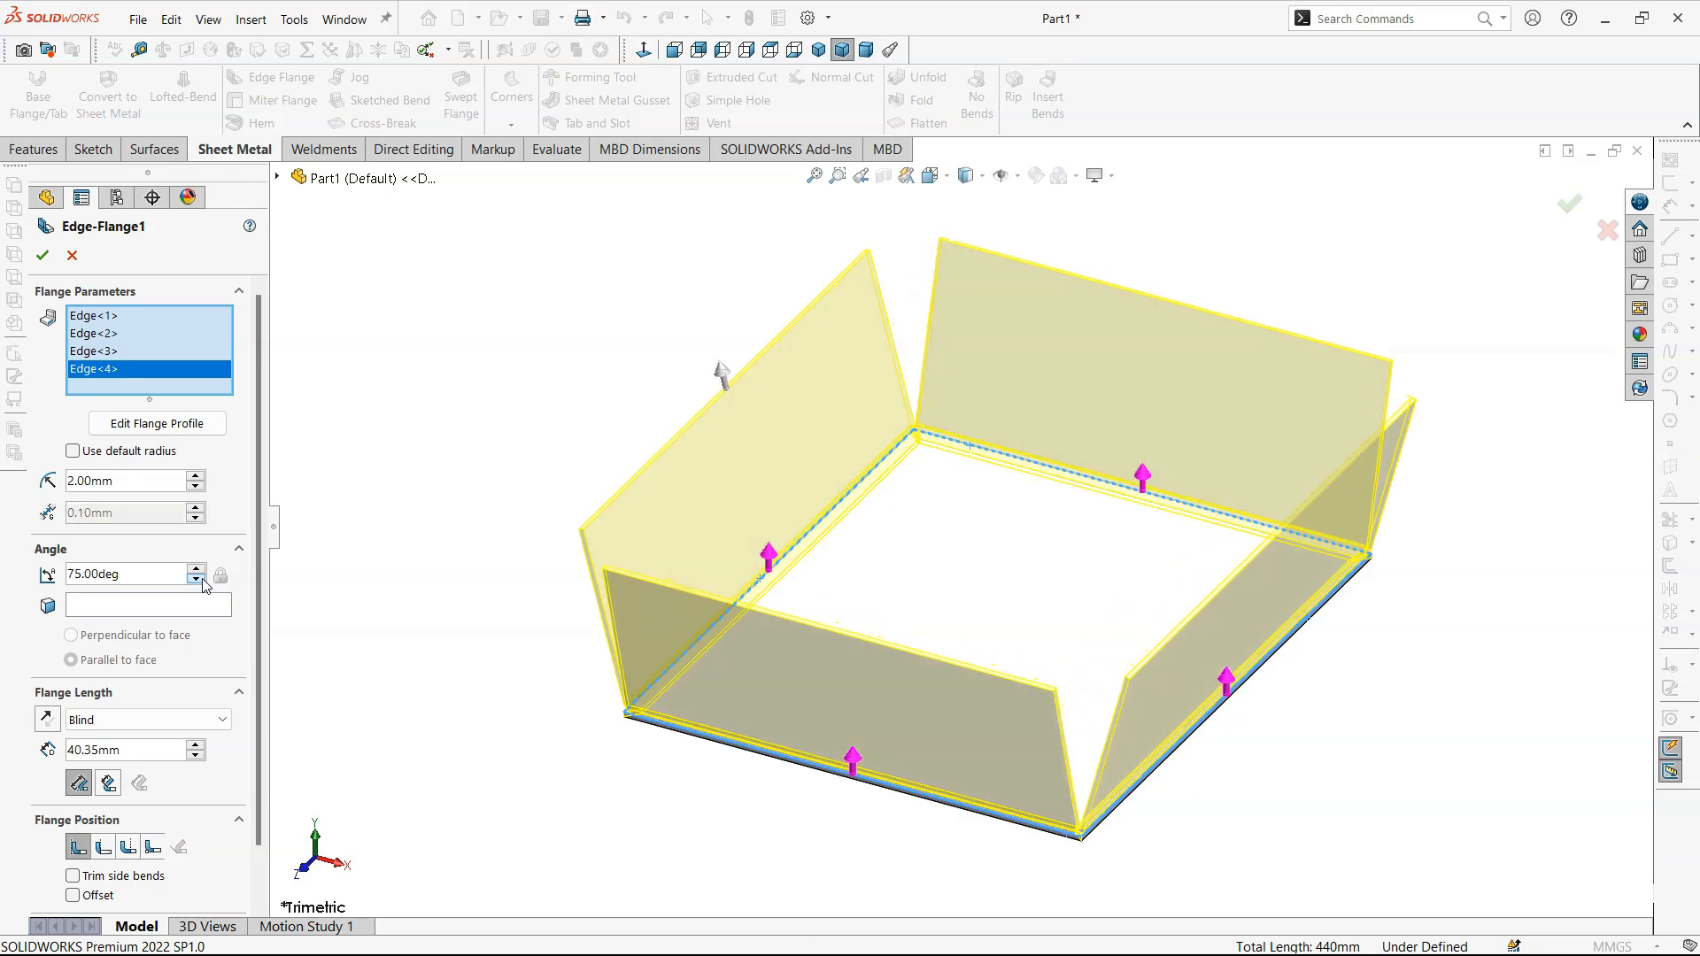
left_click(201, 579)
left_click(202, 579)
left_click(202, 579)
left_click(201, 579)
left_click(202, 579)
left_click(202, 579)
left_click(202, 579)
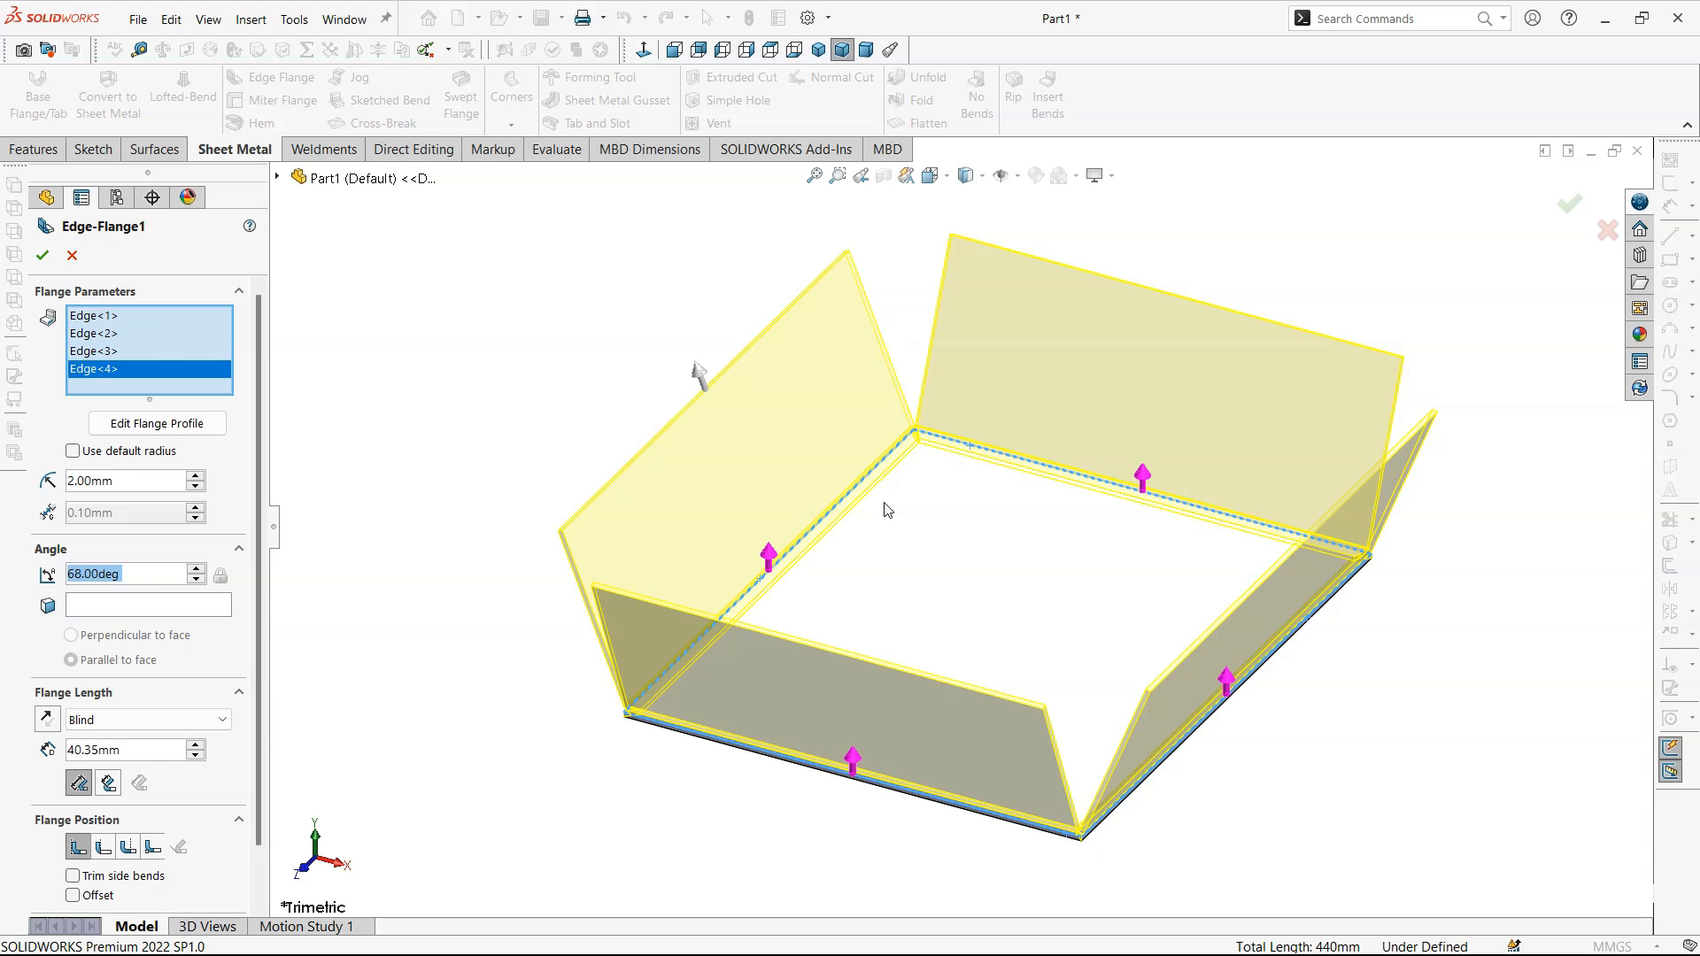
- Activate the face reference selection for the flange angle and look over the reference planes and base flange as candidates
left_click_drag(262, 681, 260, 740)
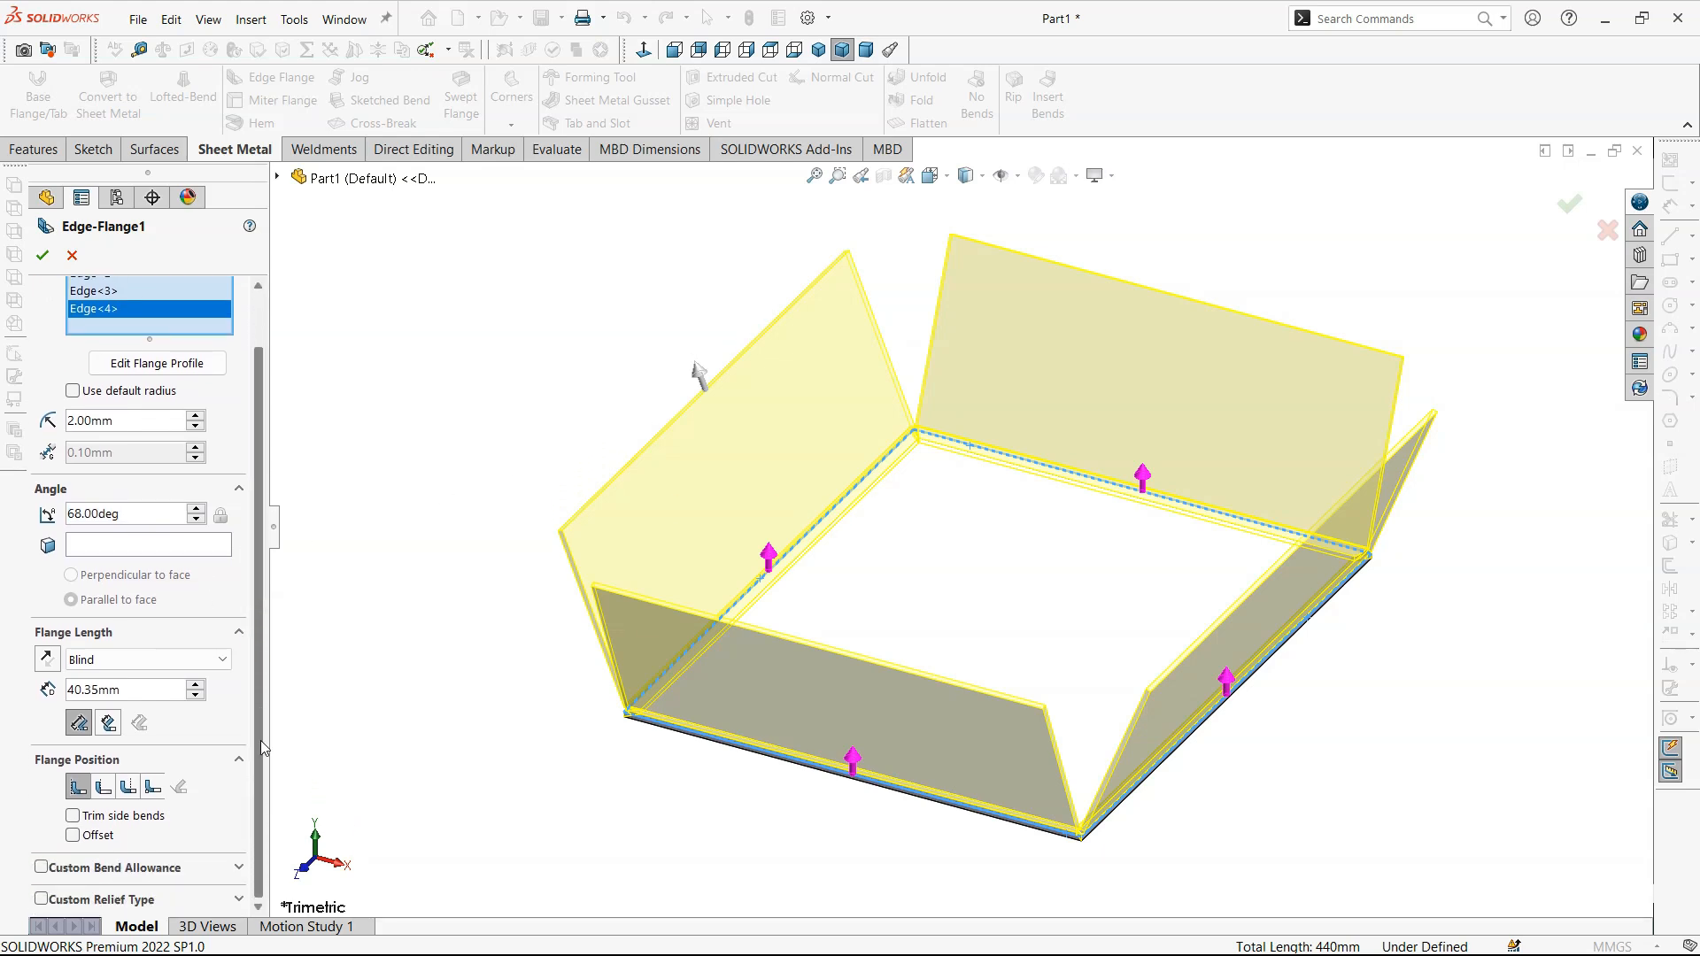
left_click(162, 546)
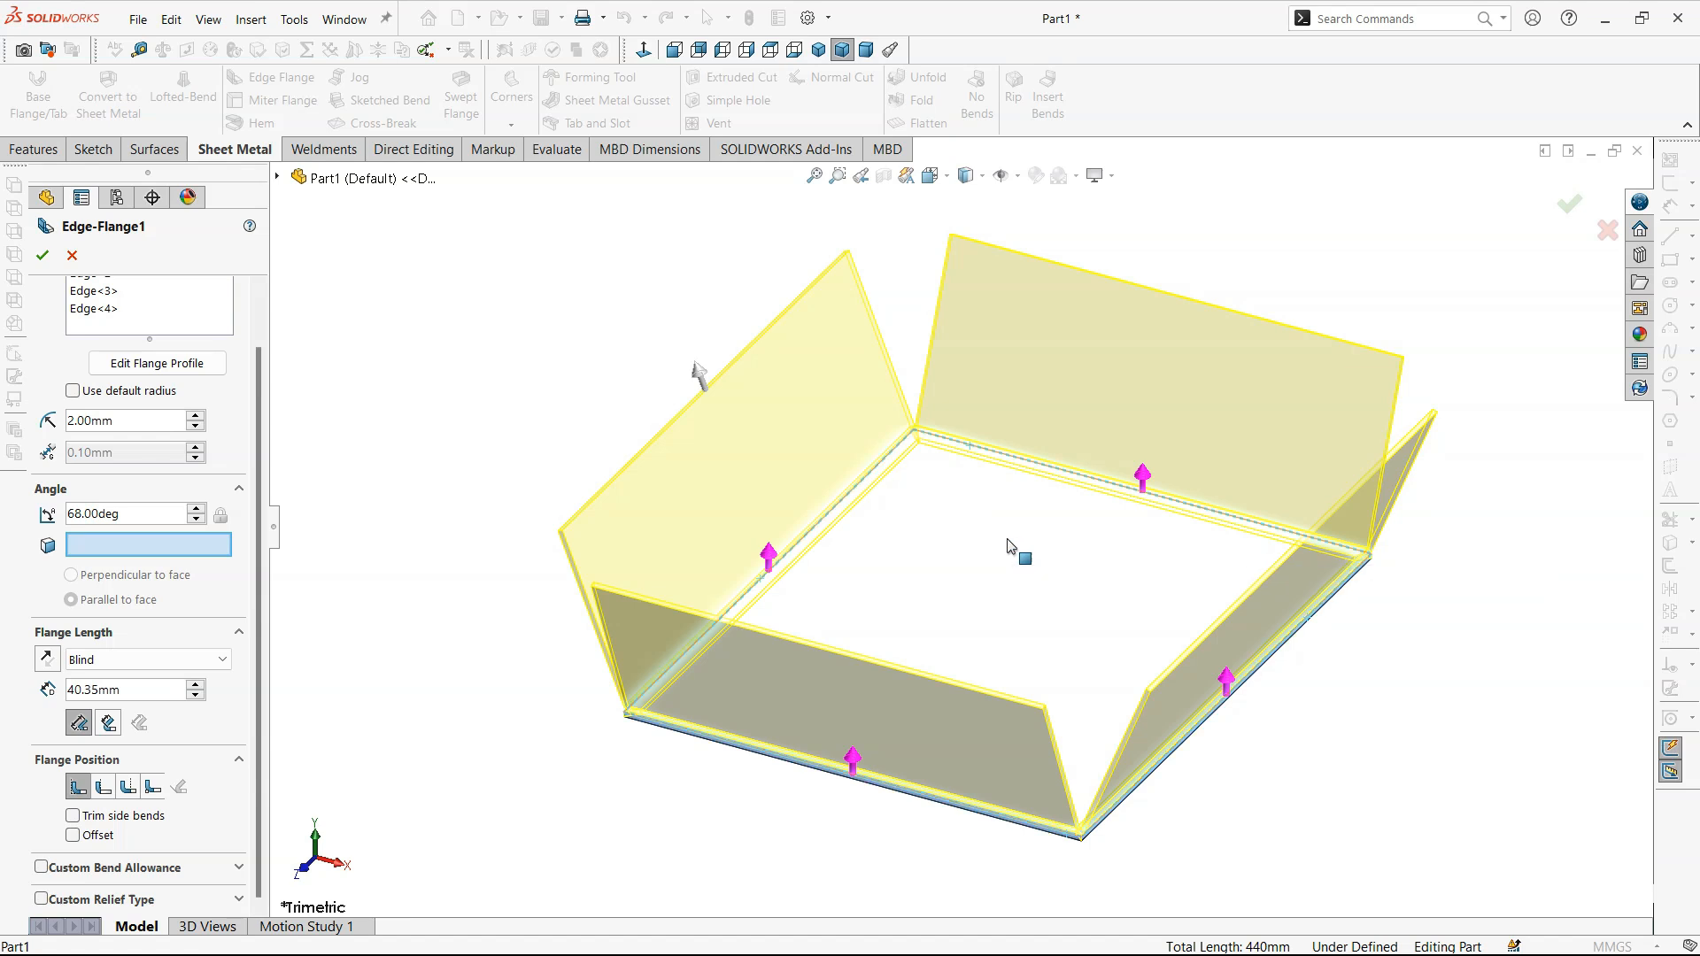
left_click(280, 179)
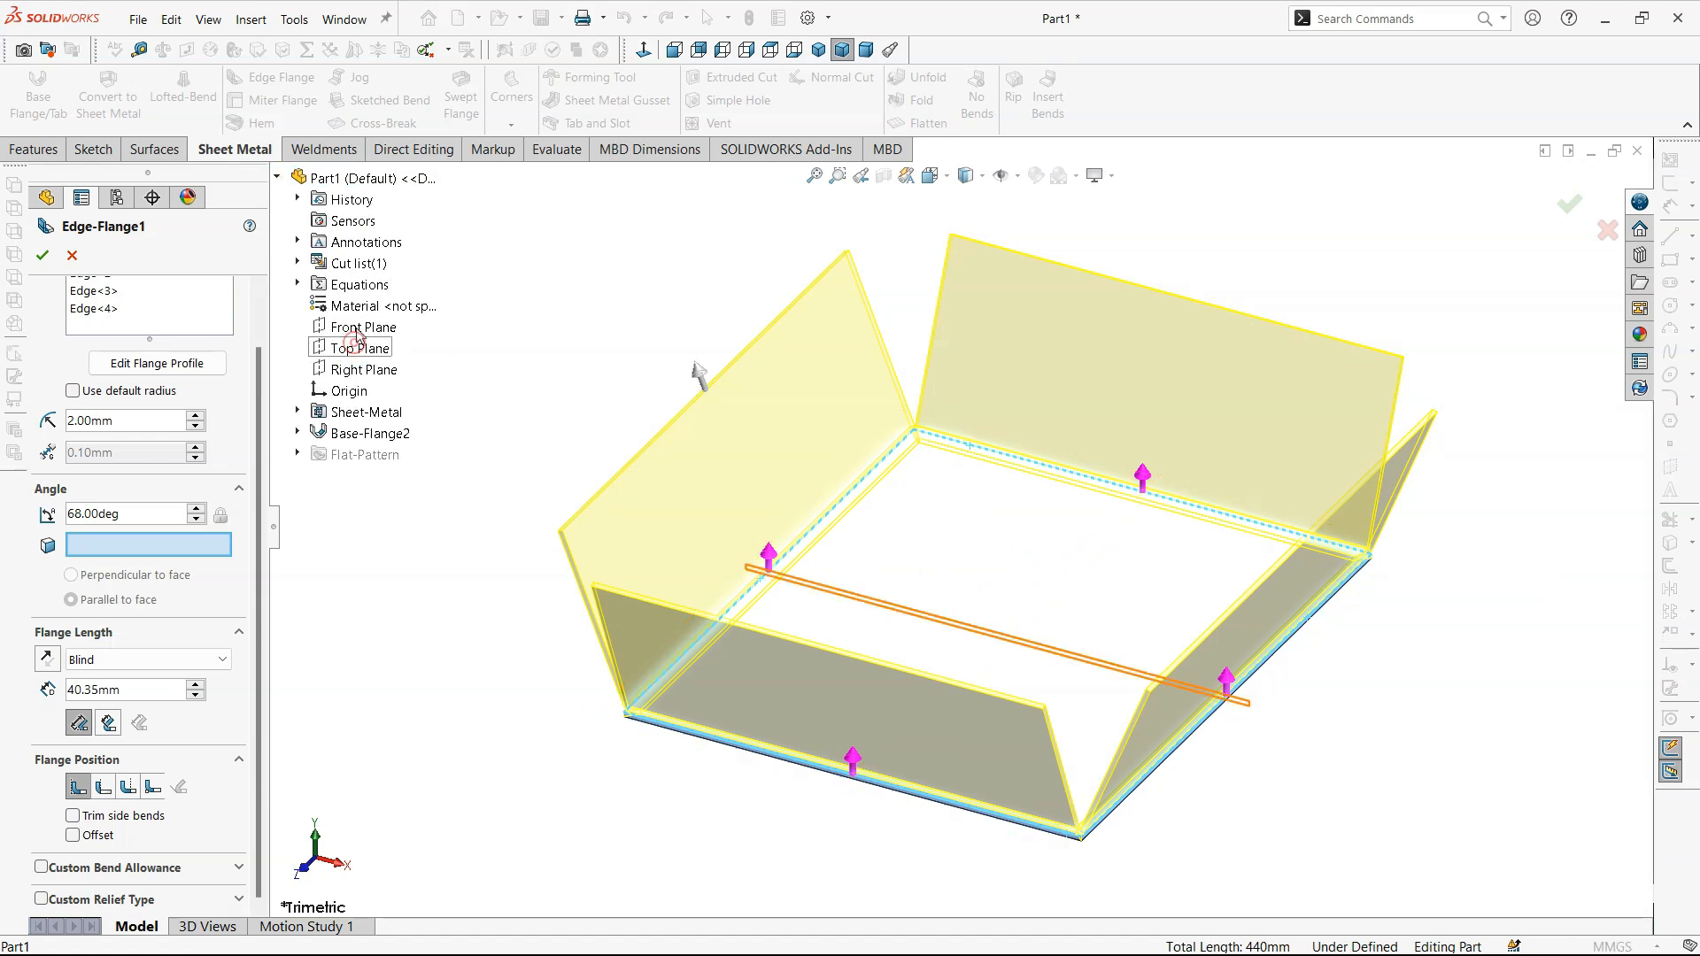
left_click(280, 178)
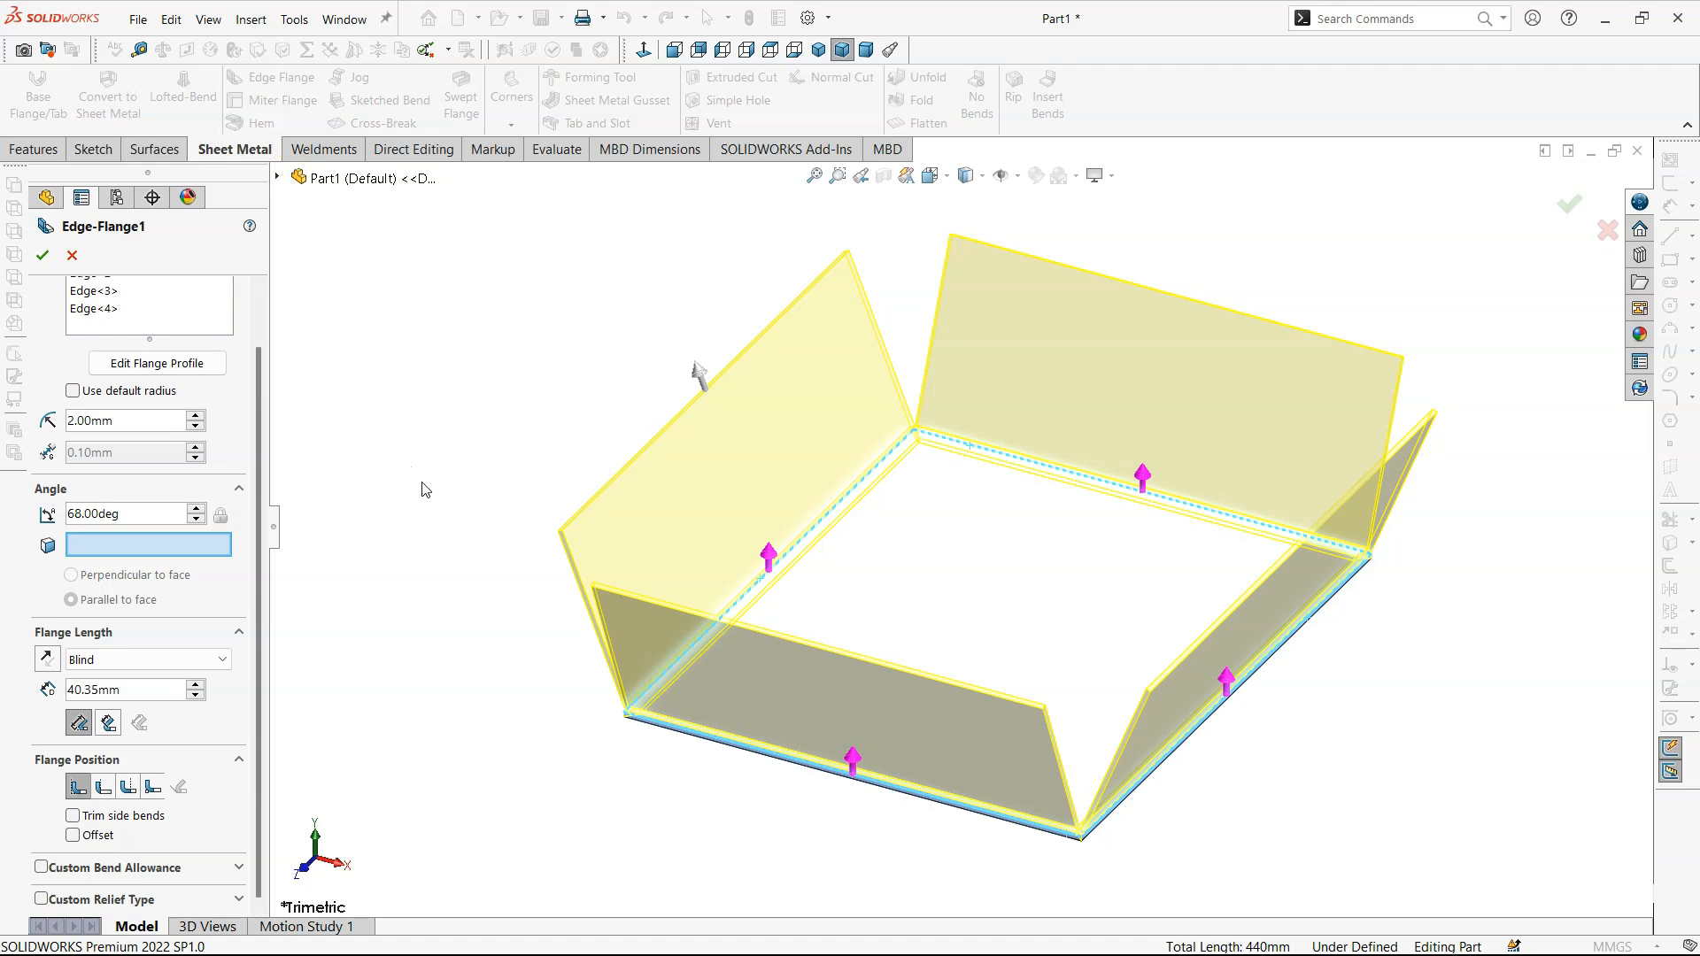
middle_click_drag(692, 771, 670, 480)
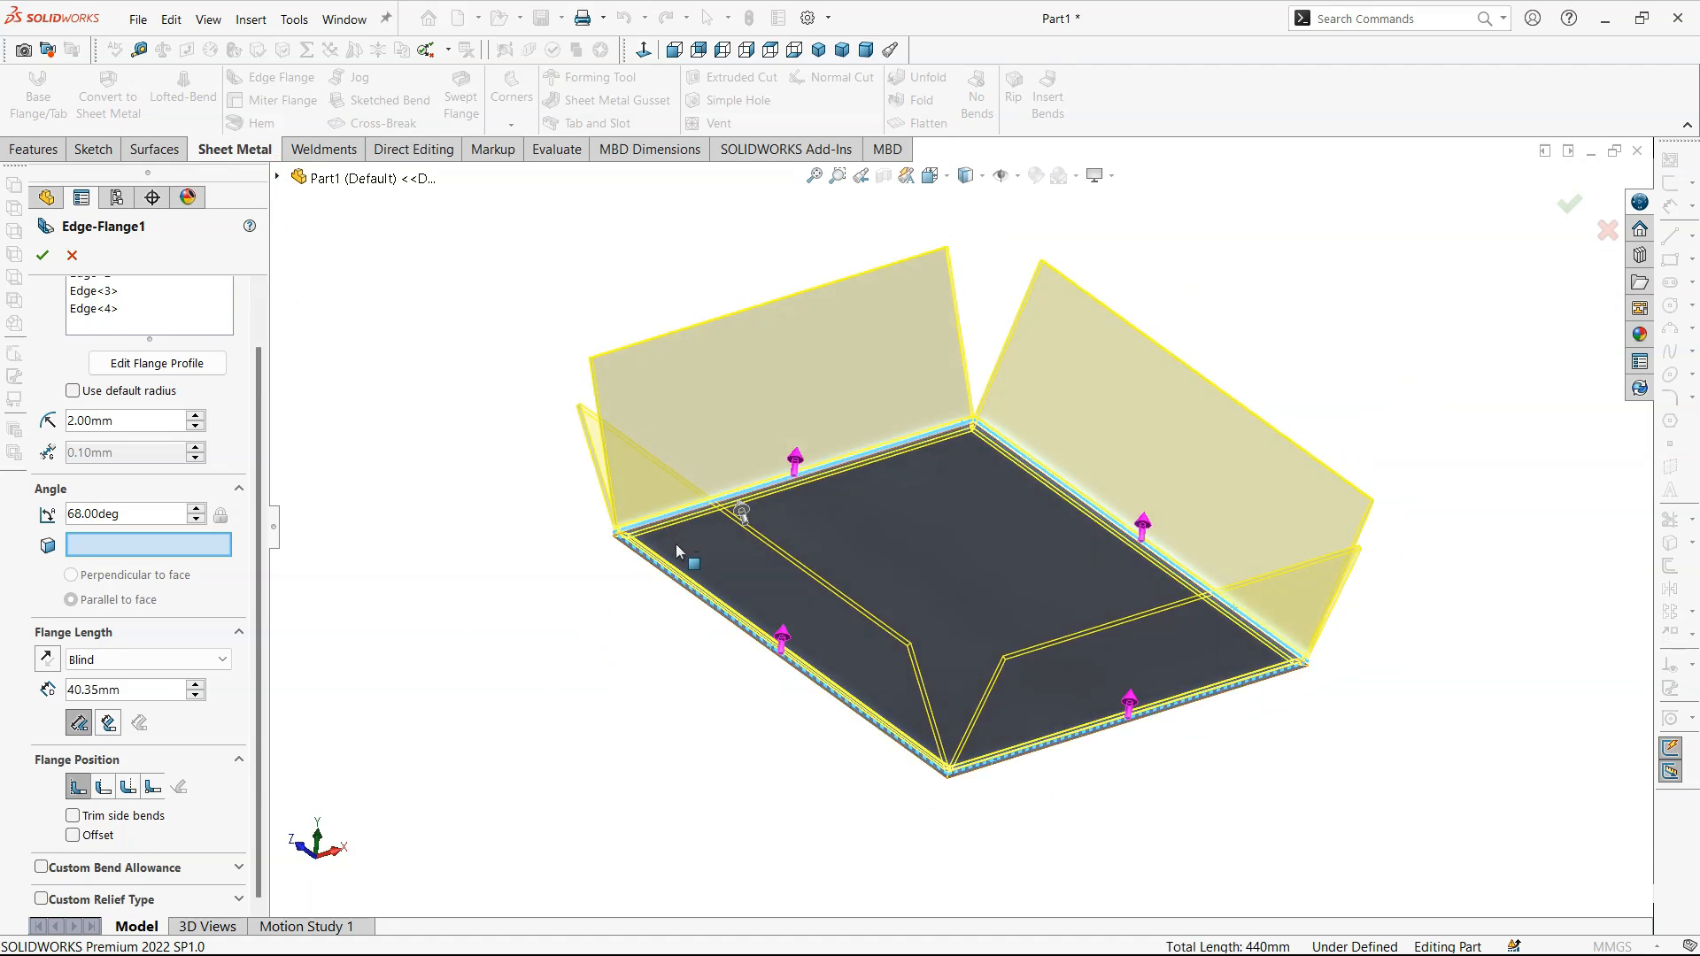
middle_click_drag(676, 549, 666, 772)
- Set the flange angle of all four edge flanges to 80 degrees
left_click(196, 508)
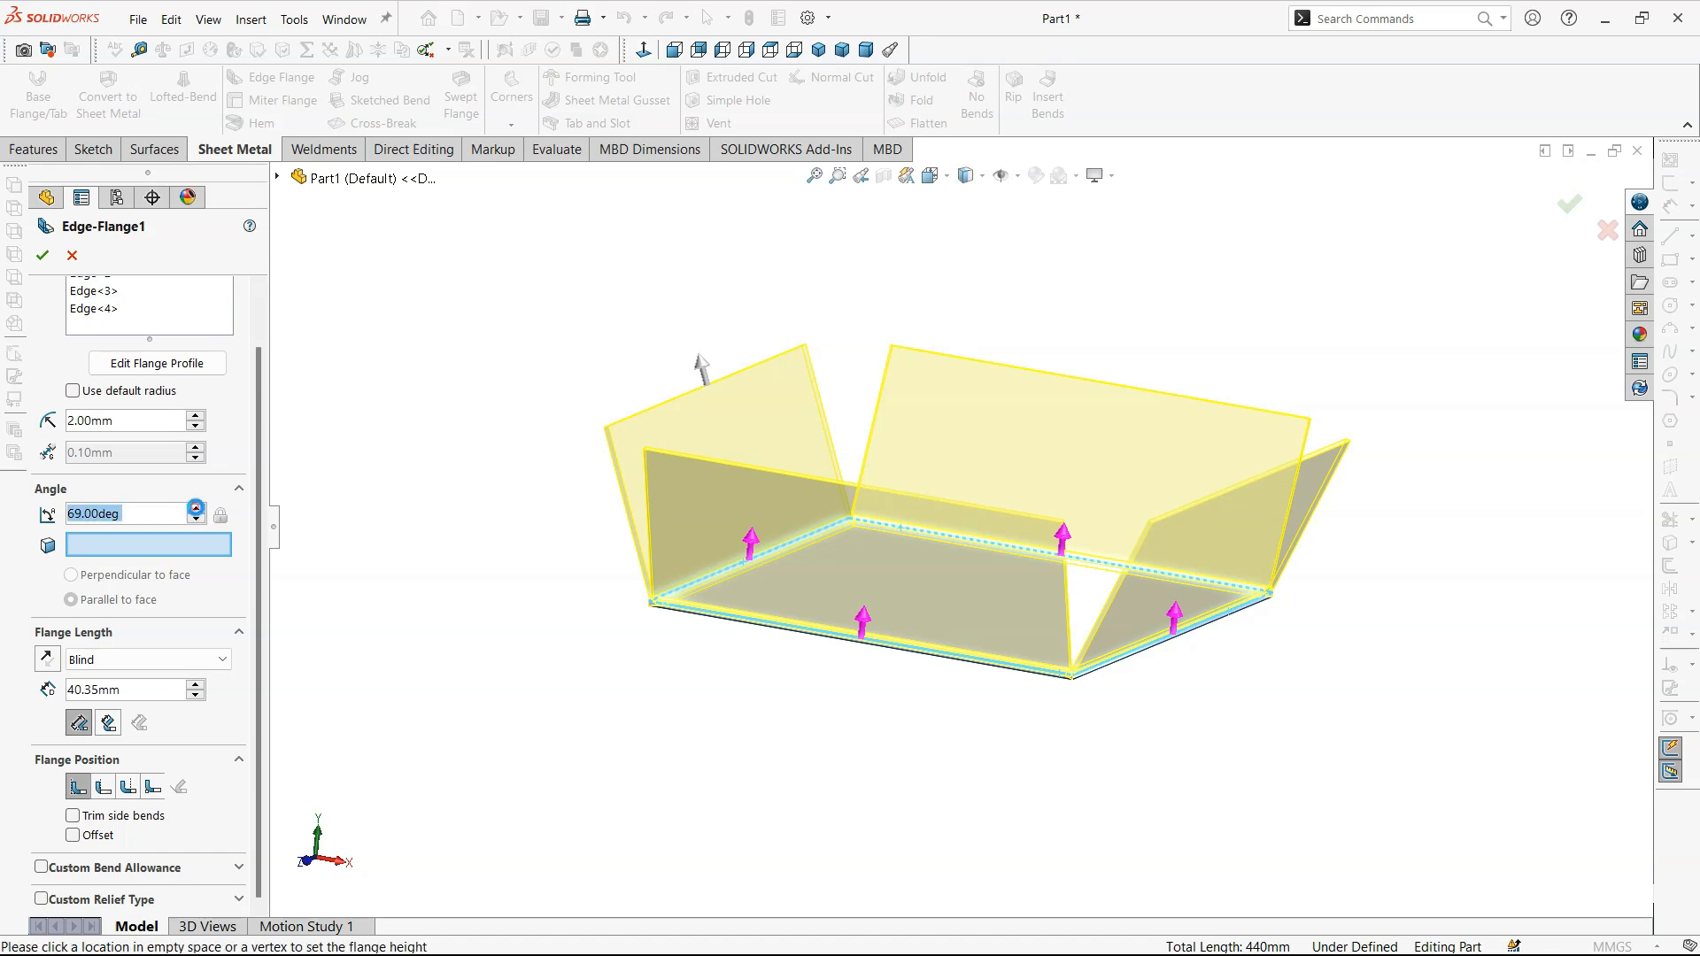
type("8")
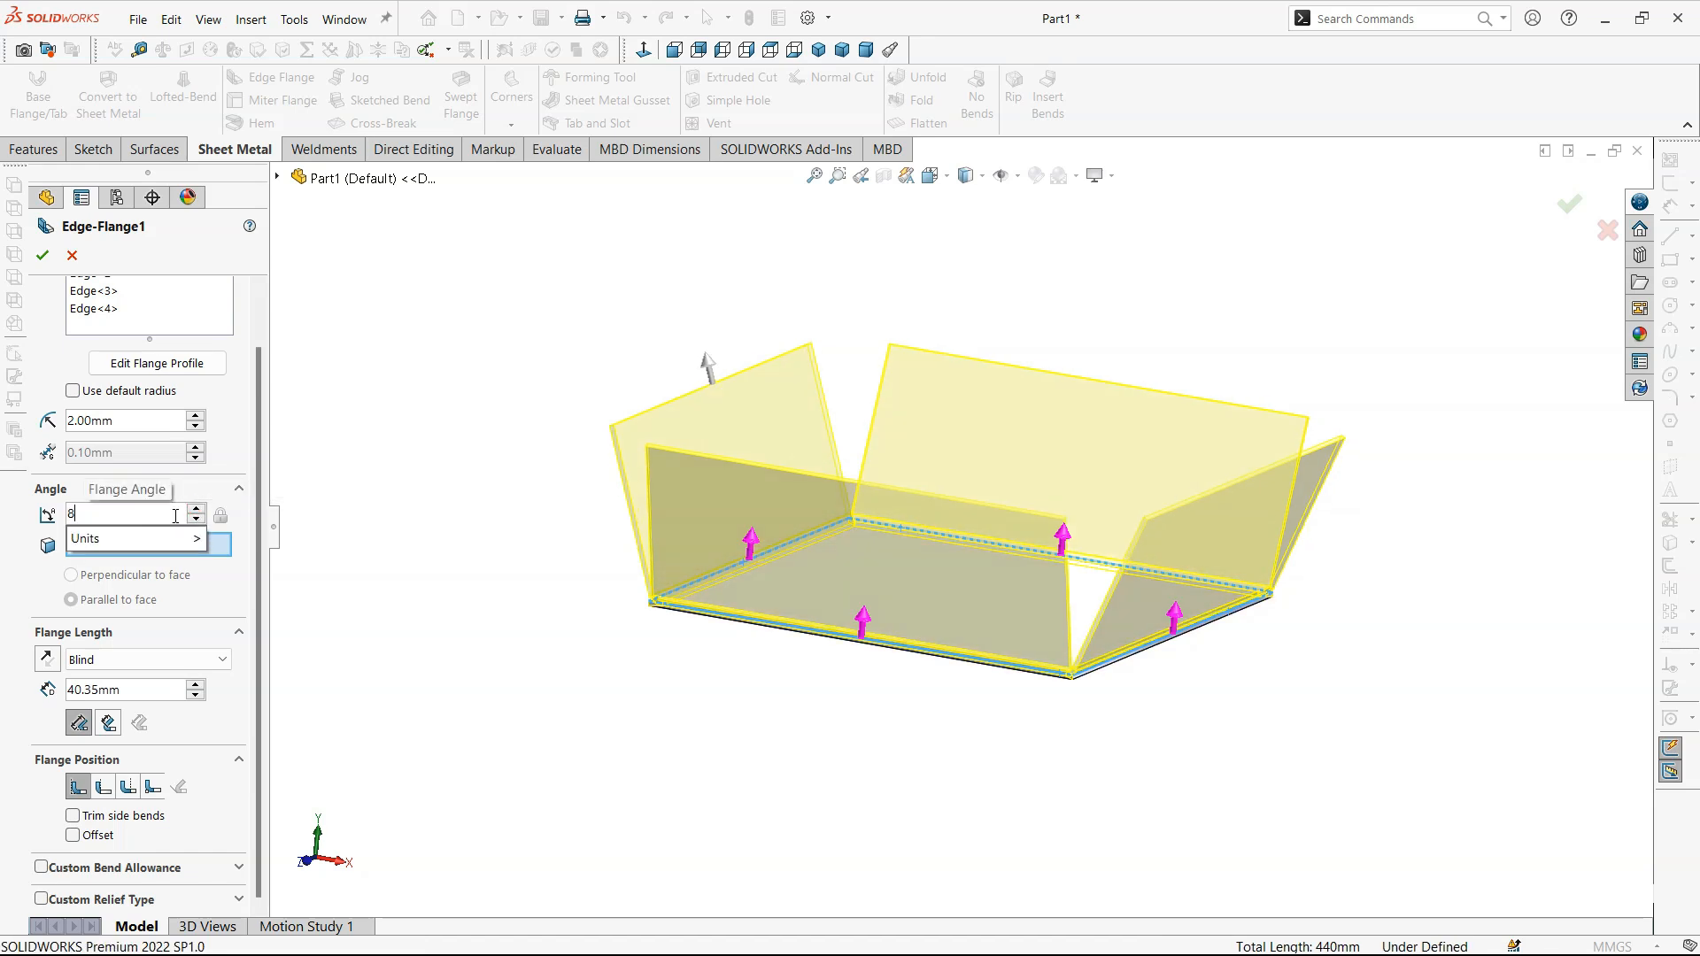
type("0")
key("Return")
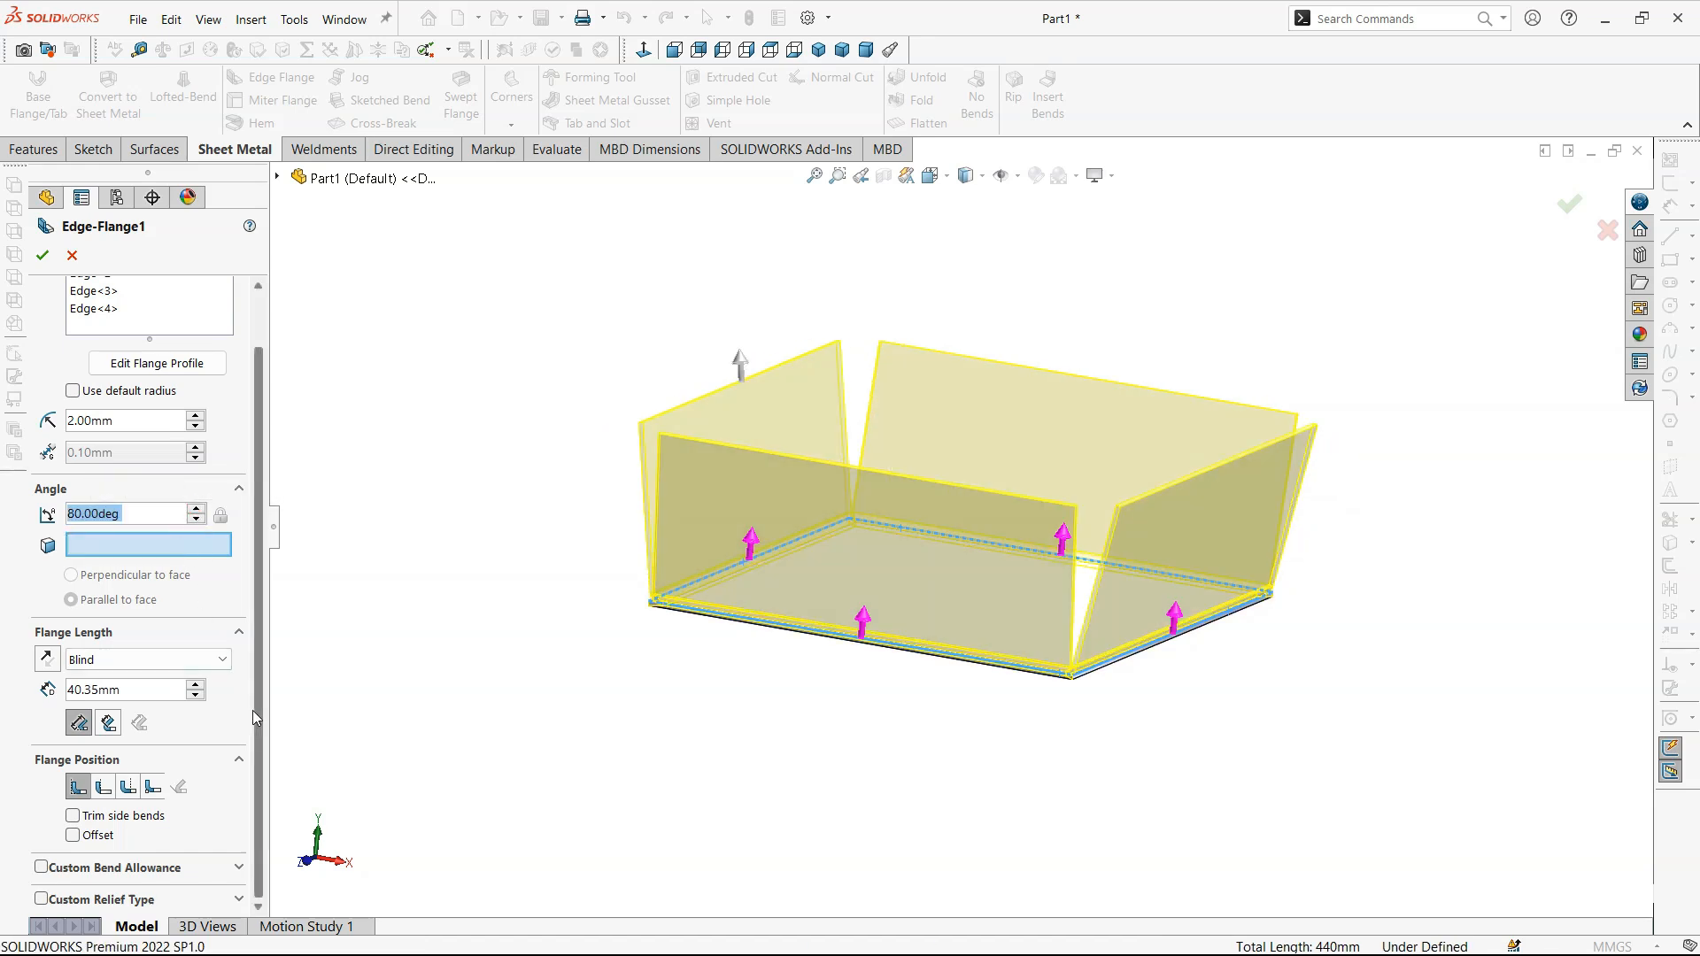
- Set the blind flange length to 30 mm and shorten it to 29 mm with the length handle in the front view
left_click_drag(256, 710, 254, 748)
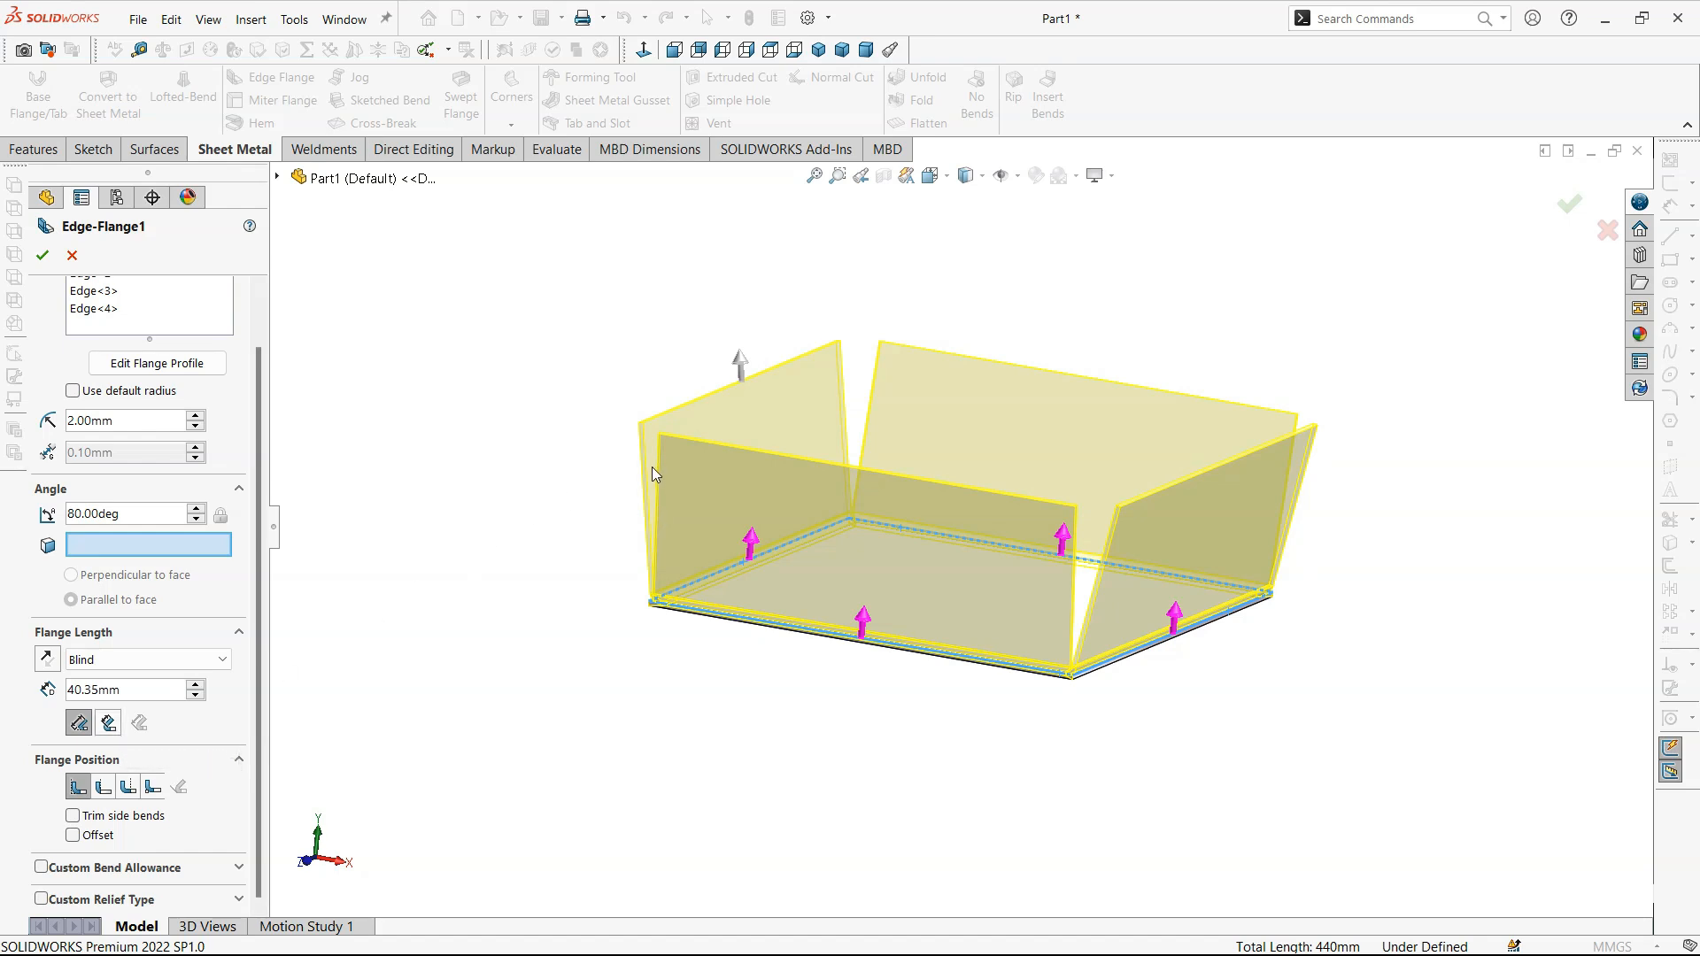
left_click(674, 49)
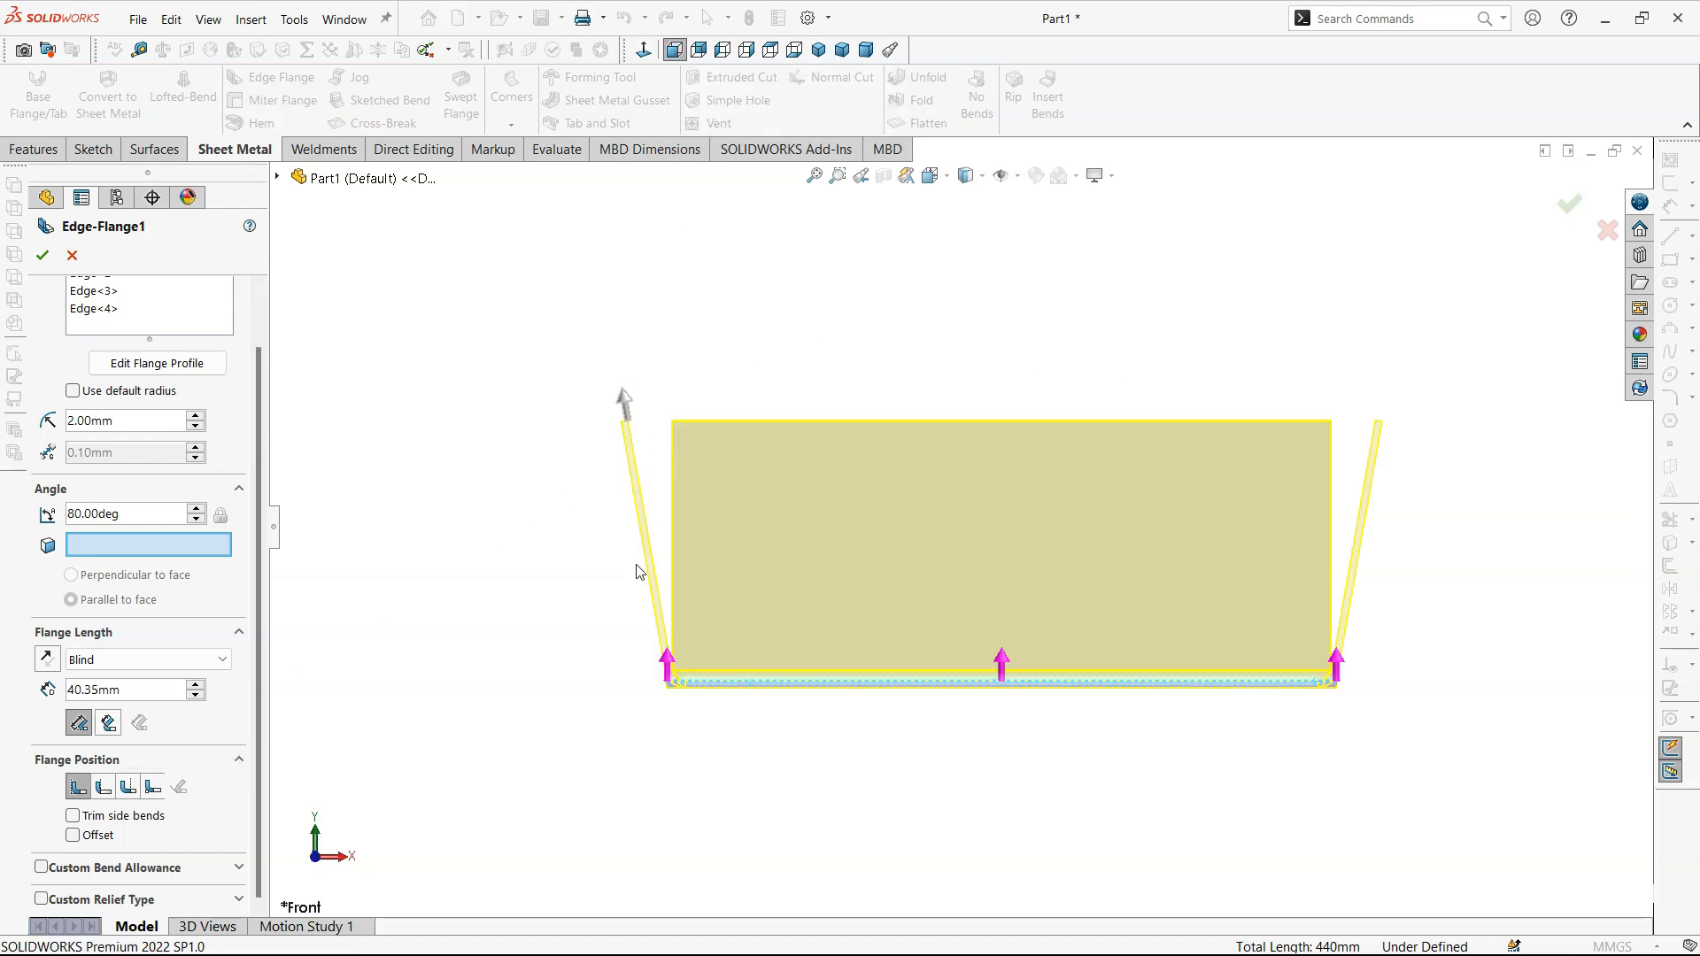
scroll(772, 652, "down", 2)
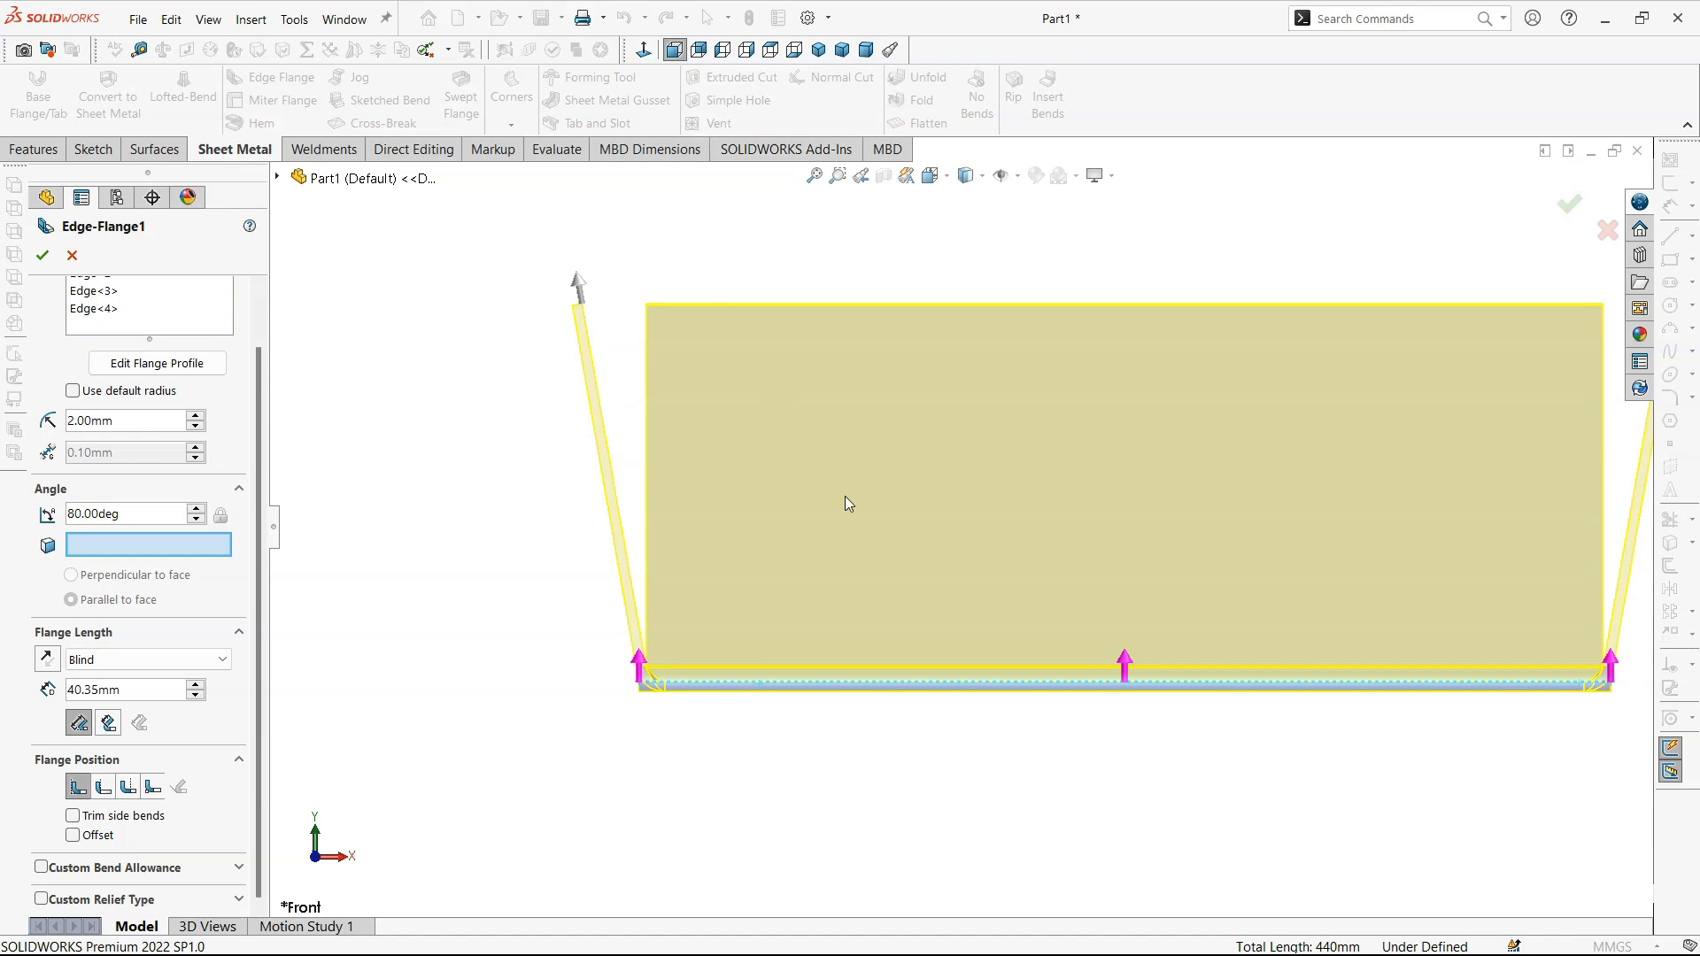
double_click(160, 688)
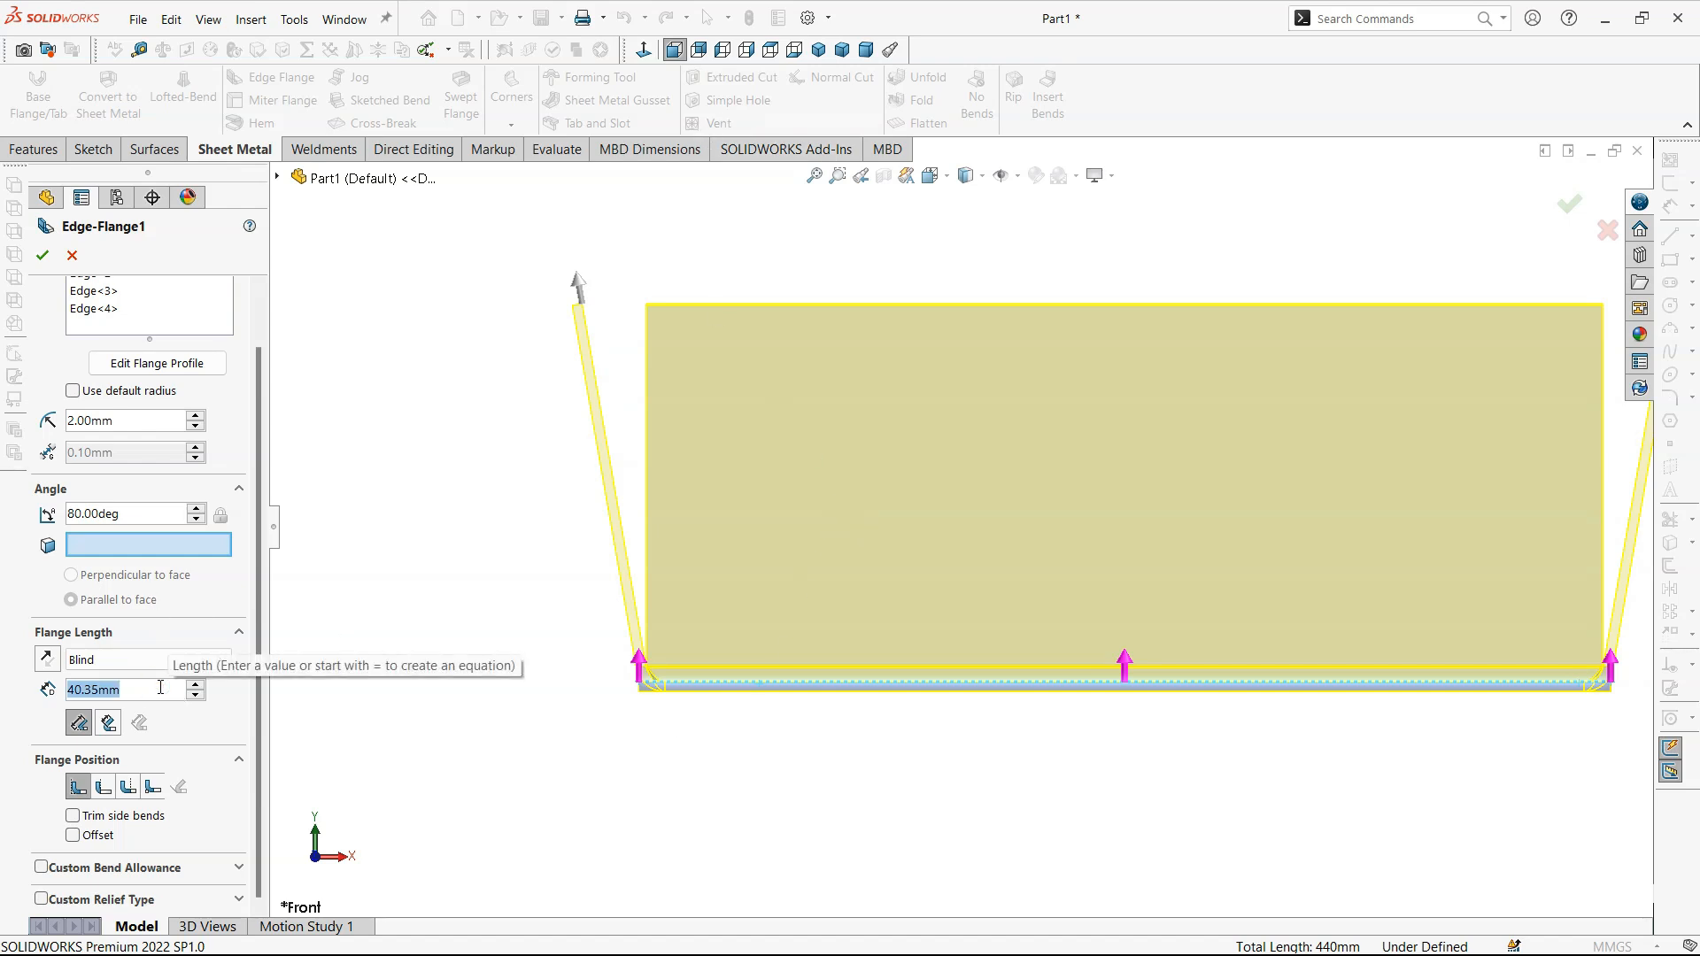
type("30")
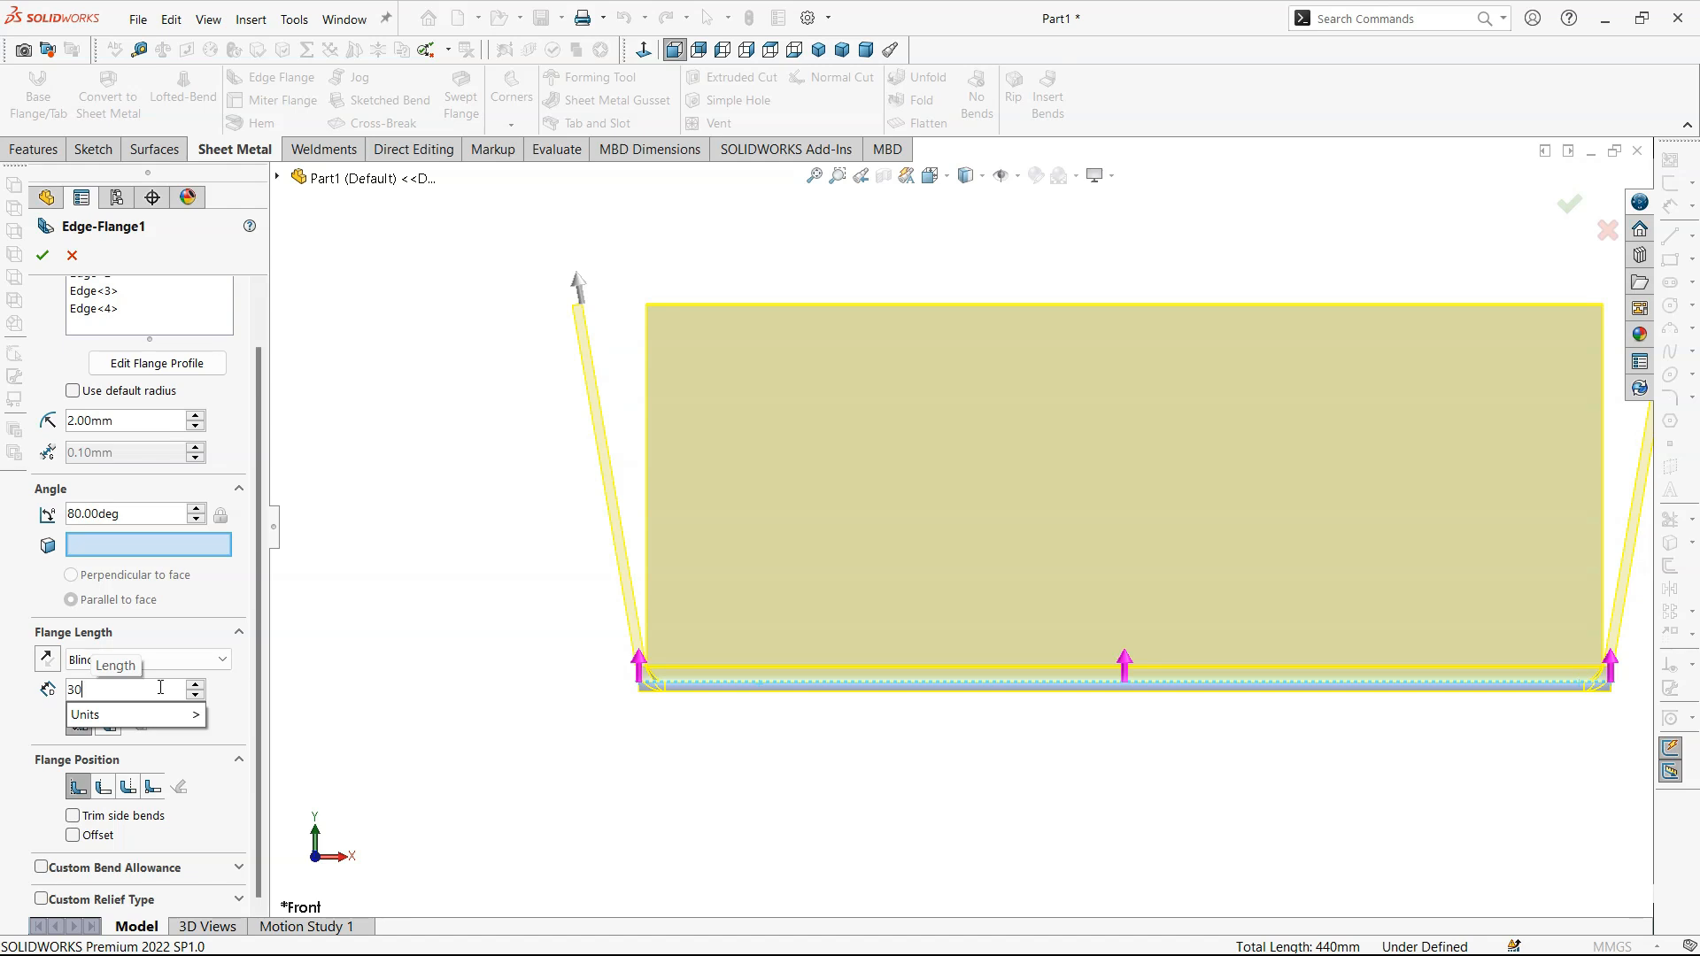
key("Return")
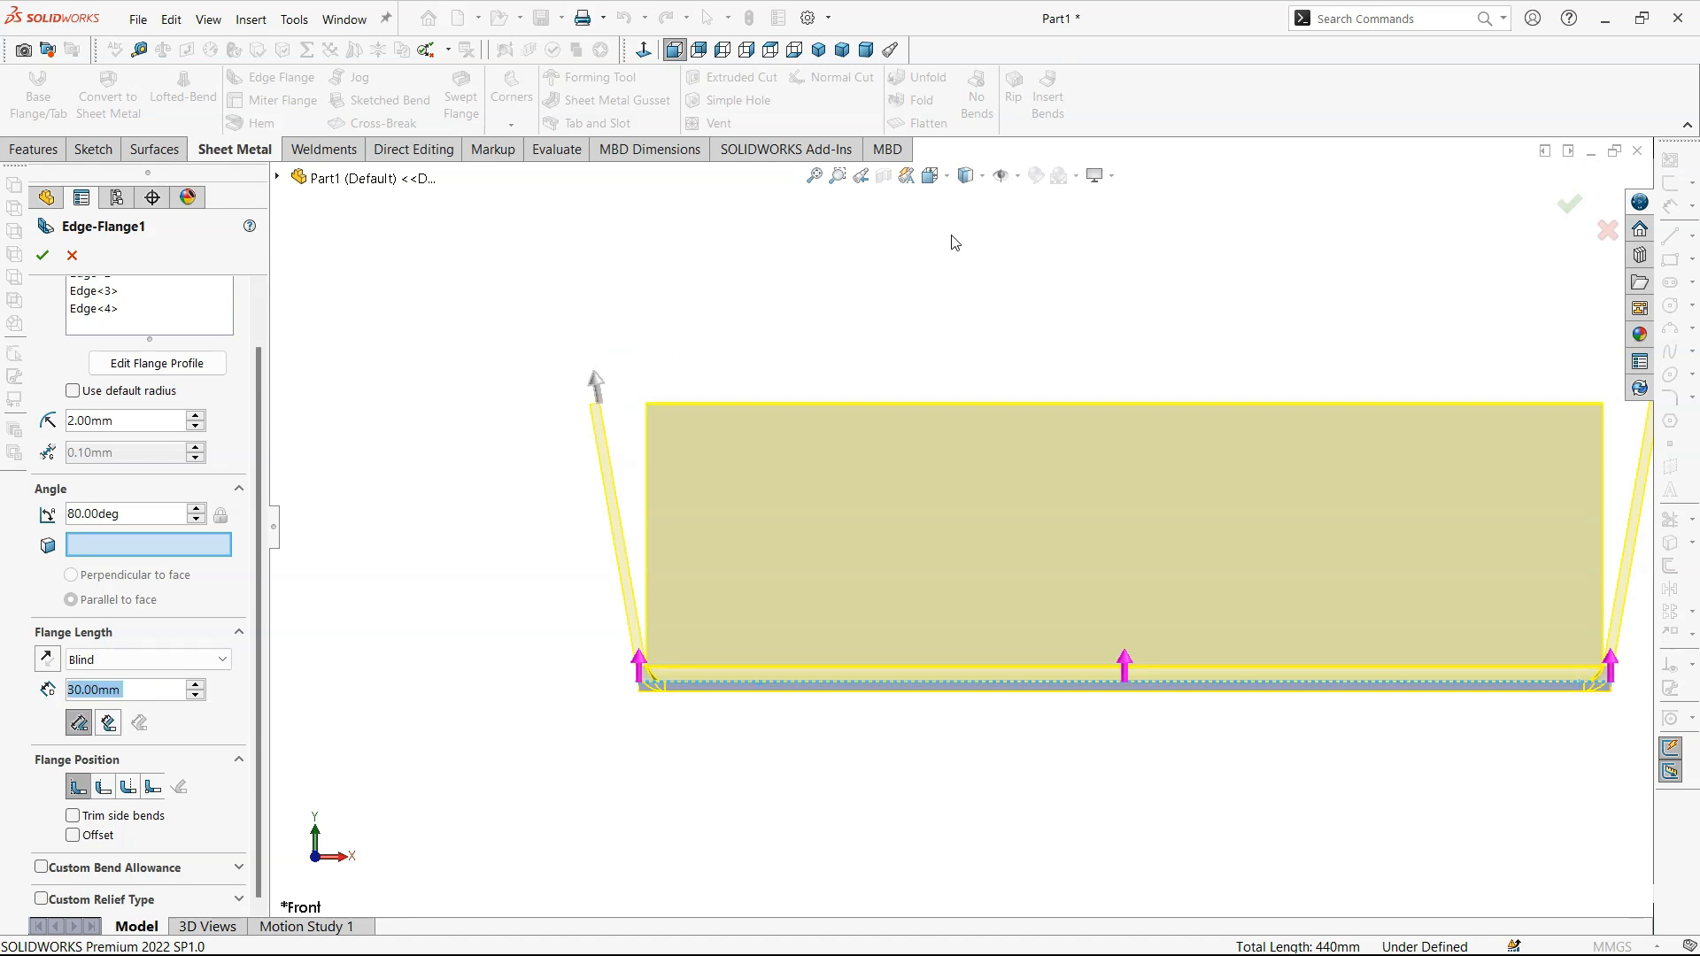
left_click(596, 381)
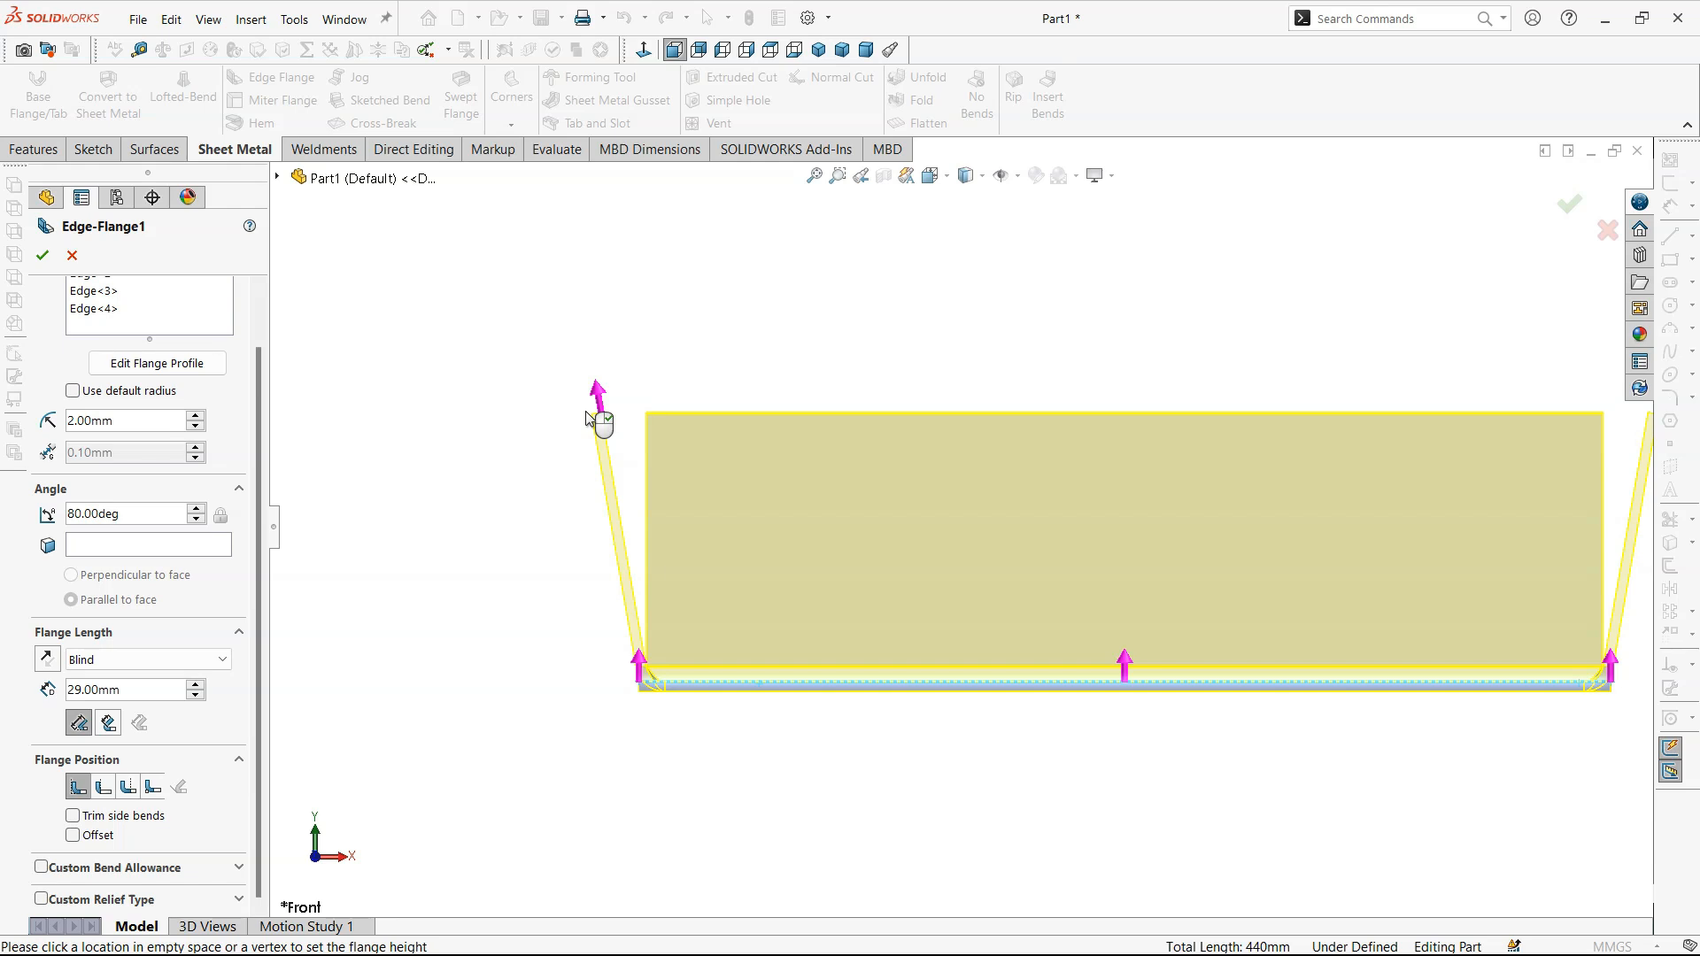
left_click(594, 418)
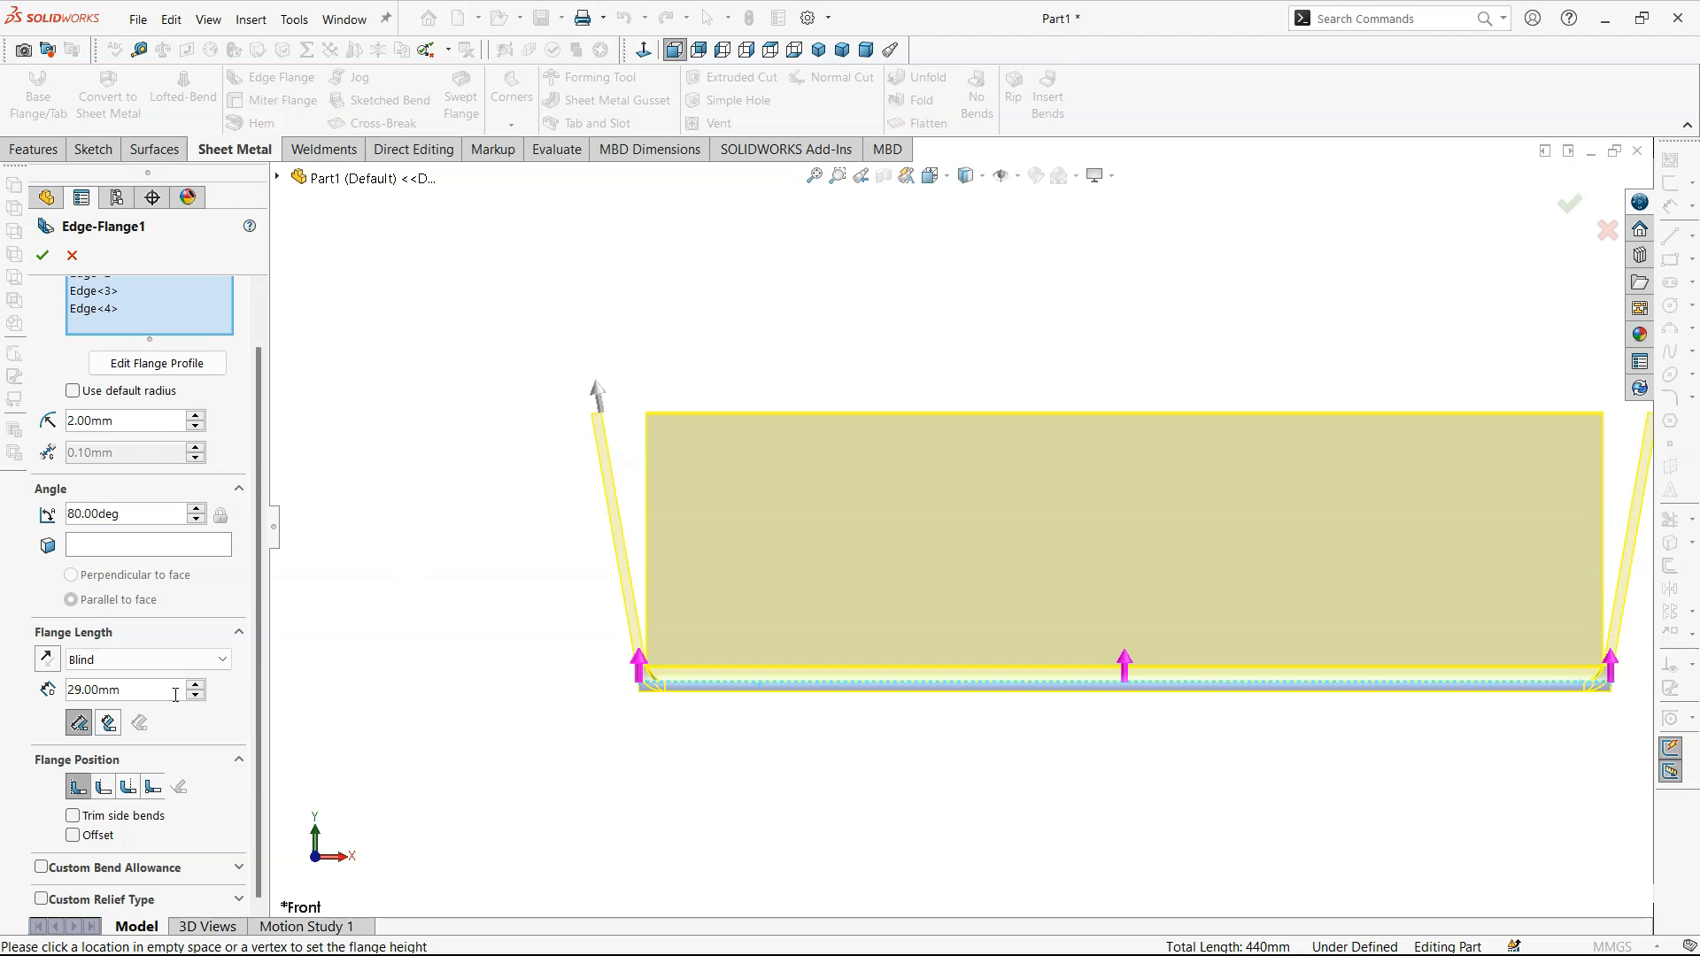
- Try the Inner Virtual Sharp reference for the flange length and switch back to Outer Virtual Sharp
left_click(108, 724)
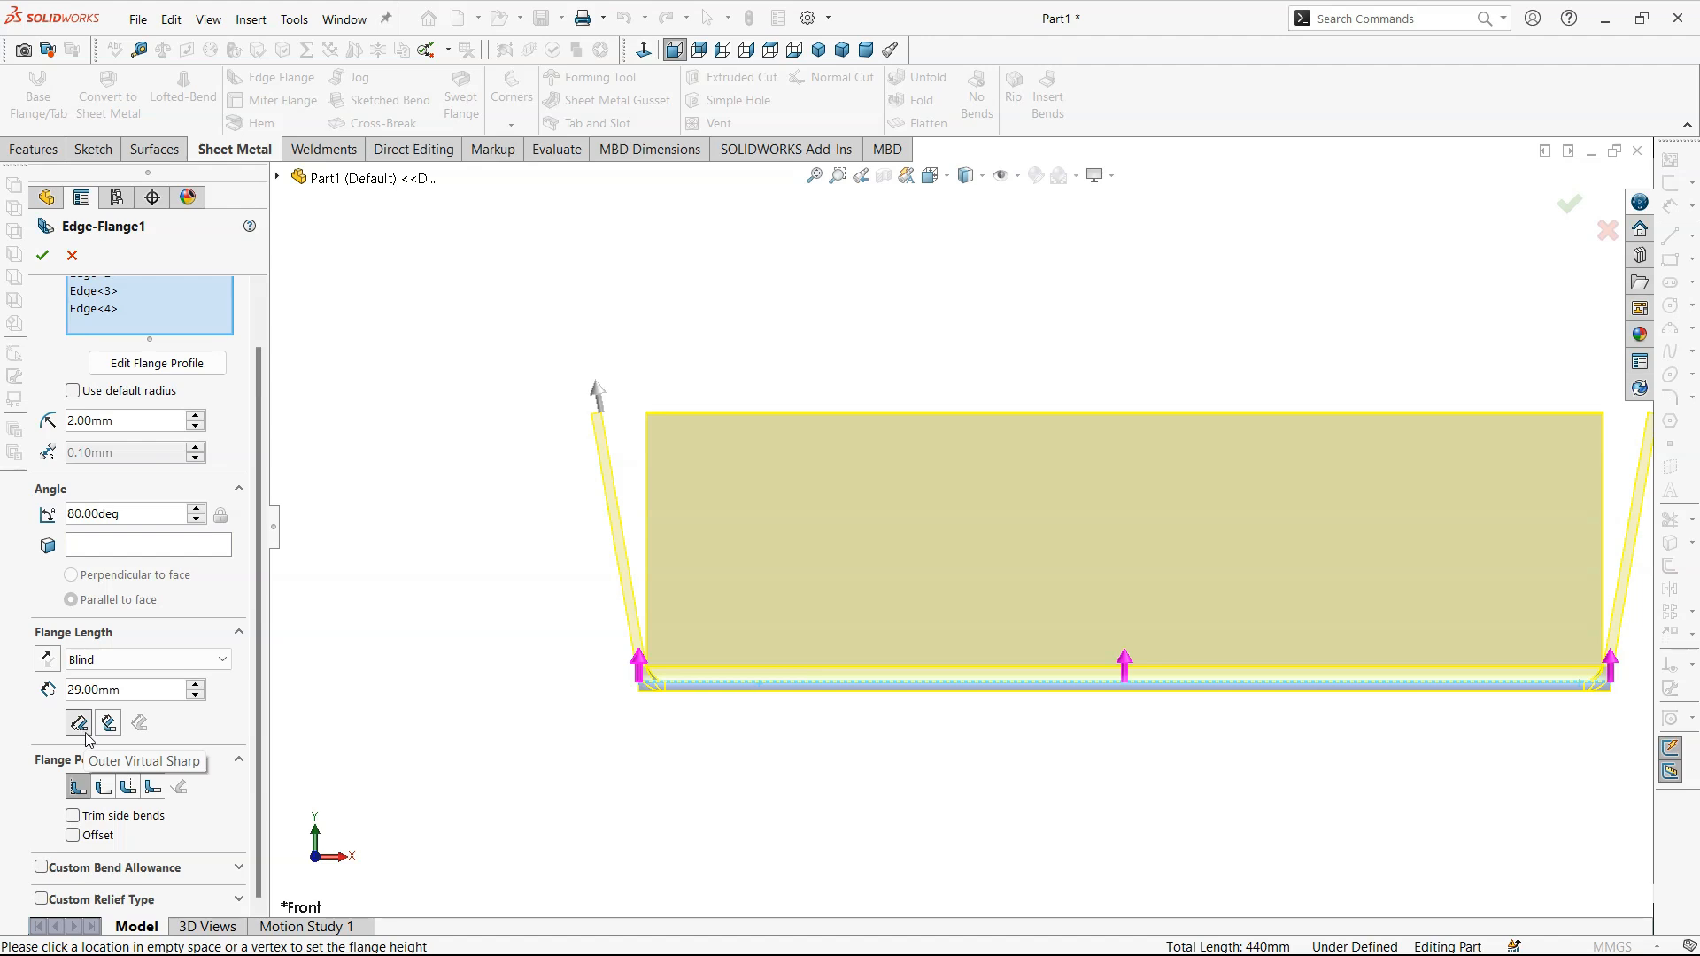
left_click(82, 728)
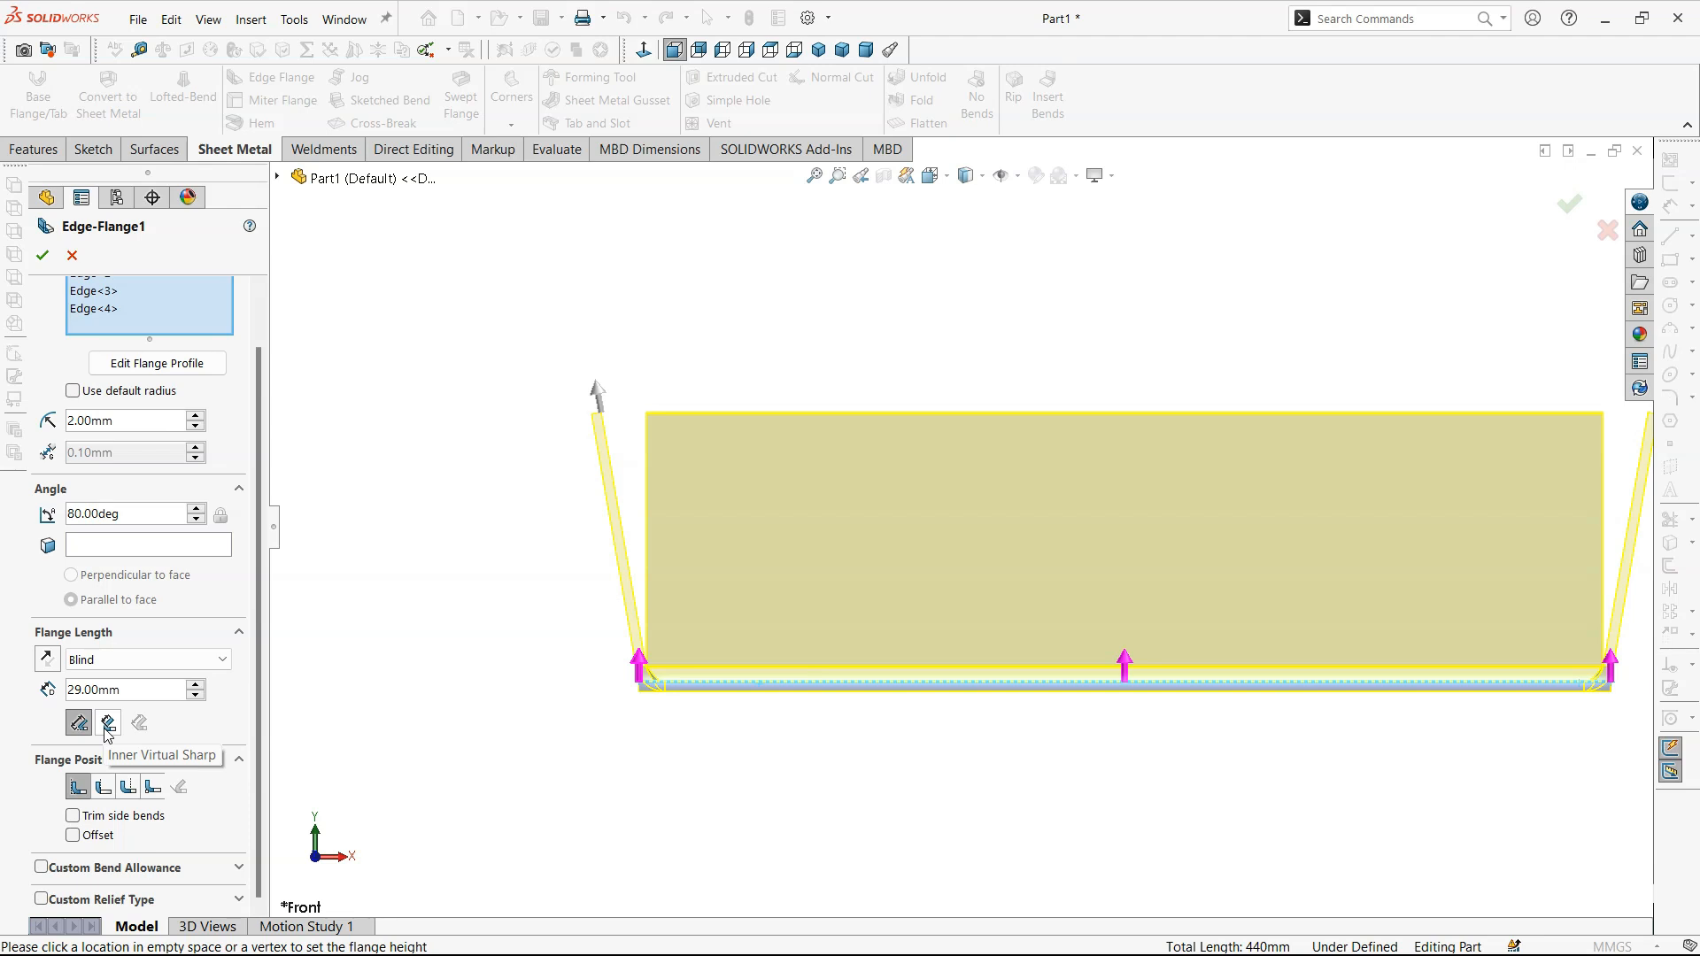
left_click(108, 724)
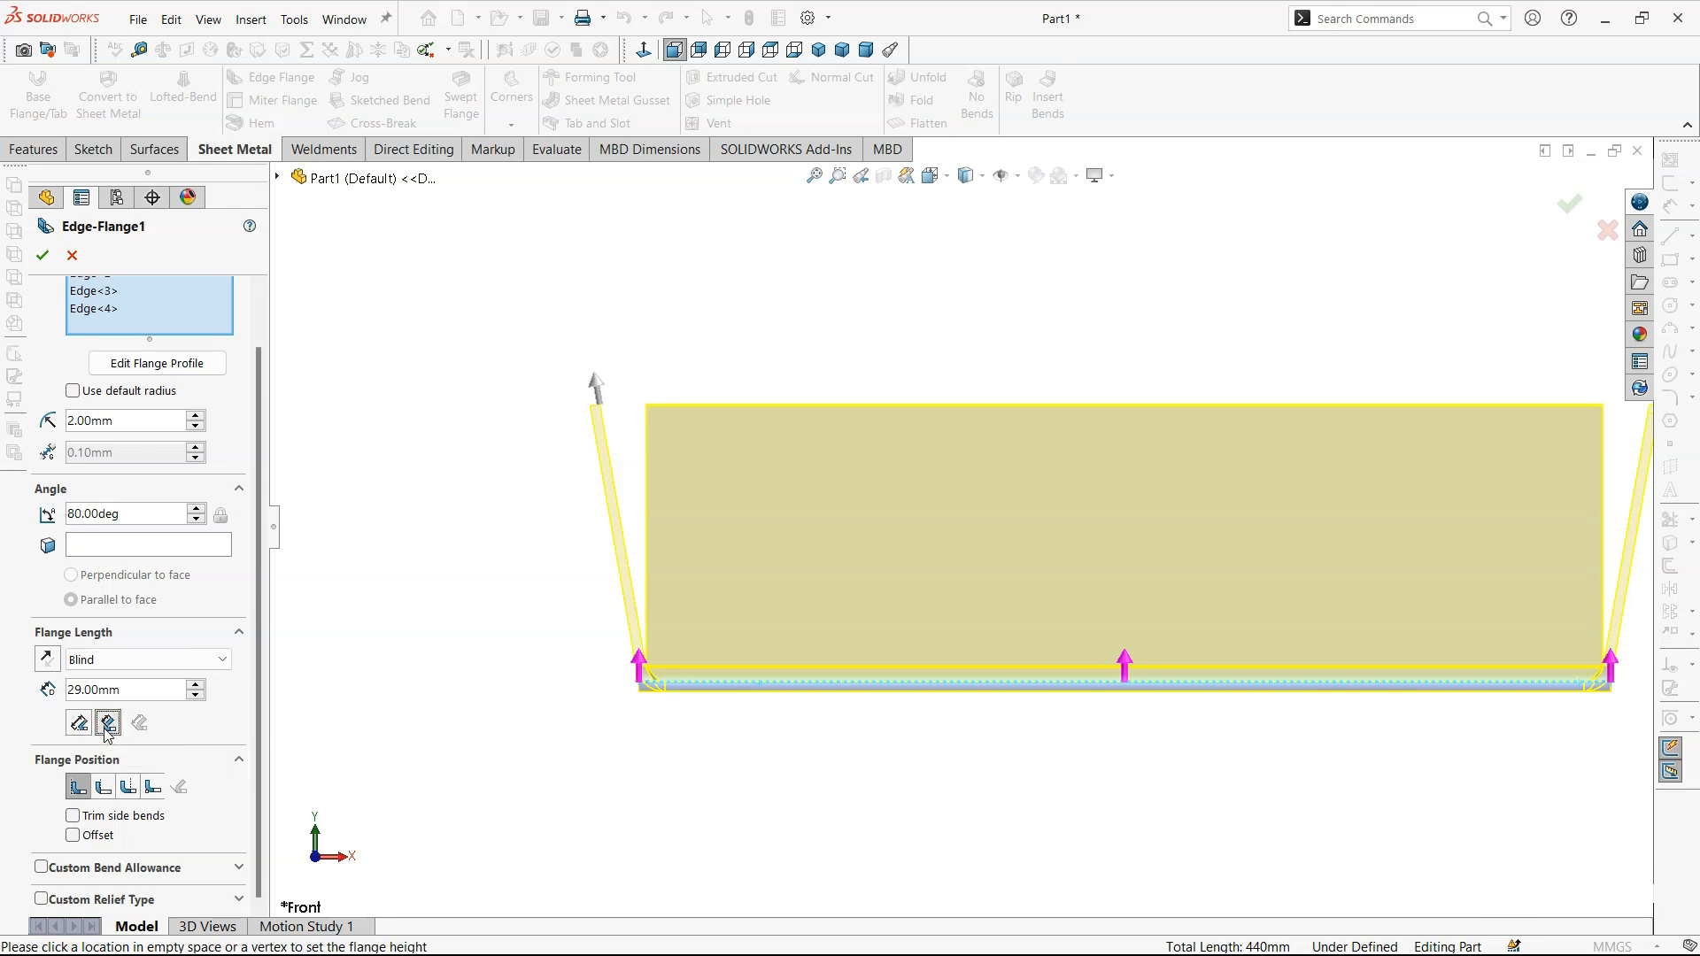
double_click(136, 697)
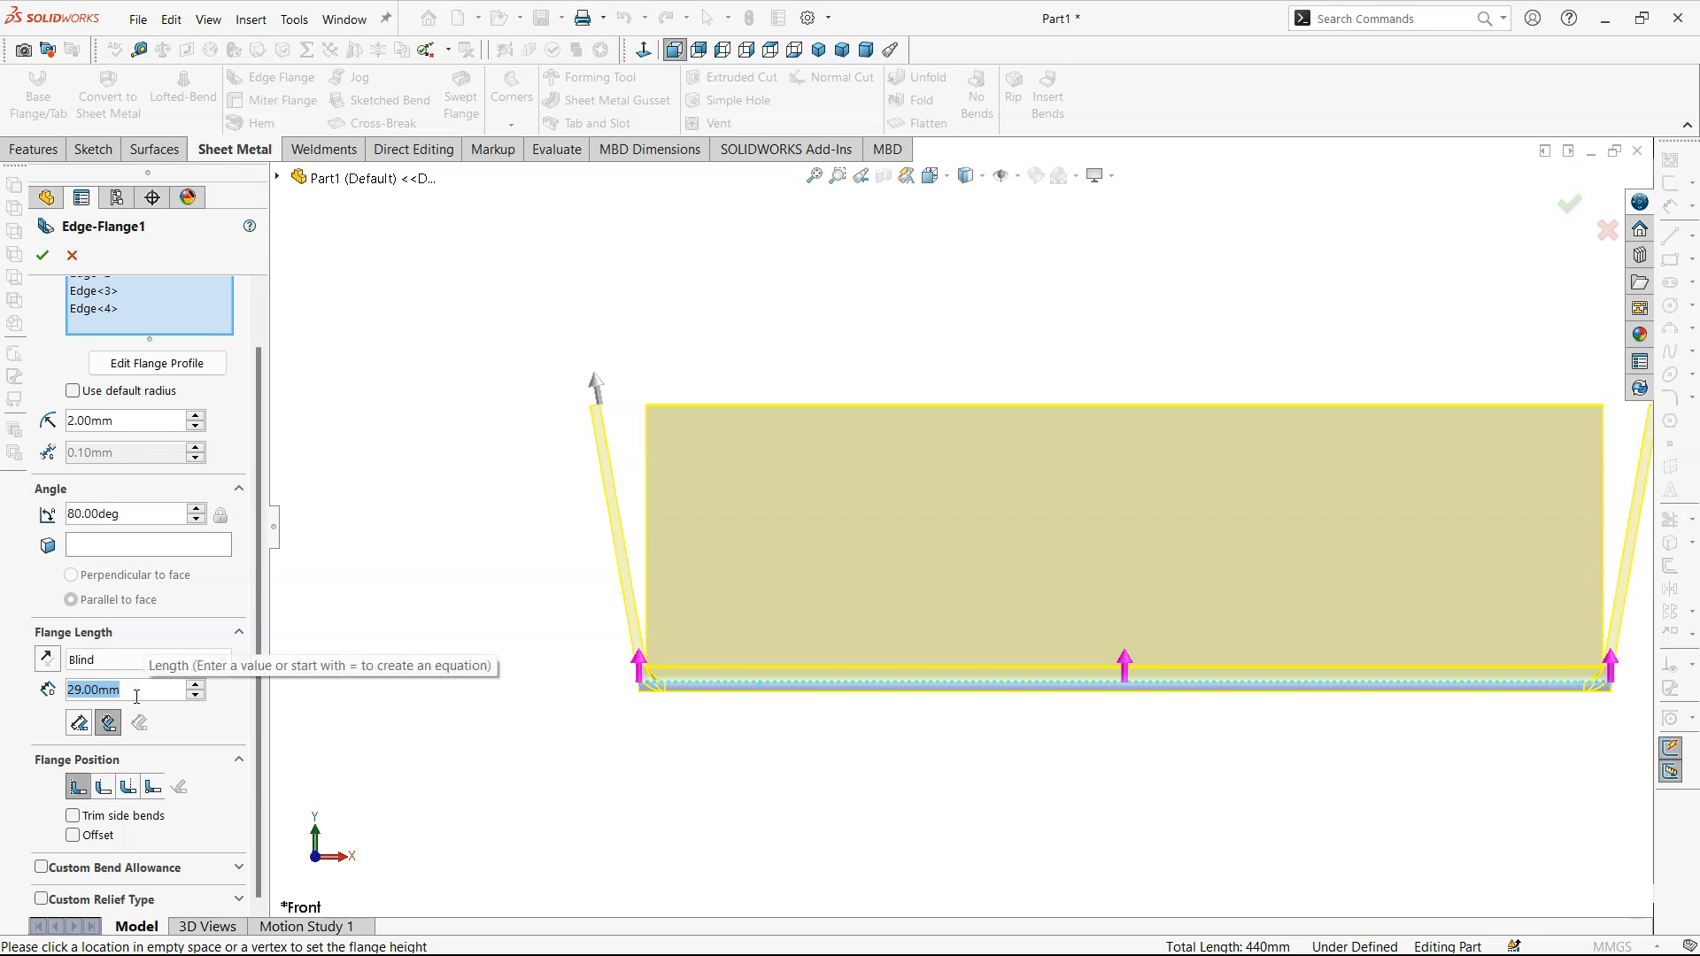
left_click(89, 725)
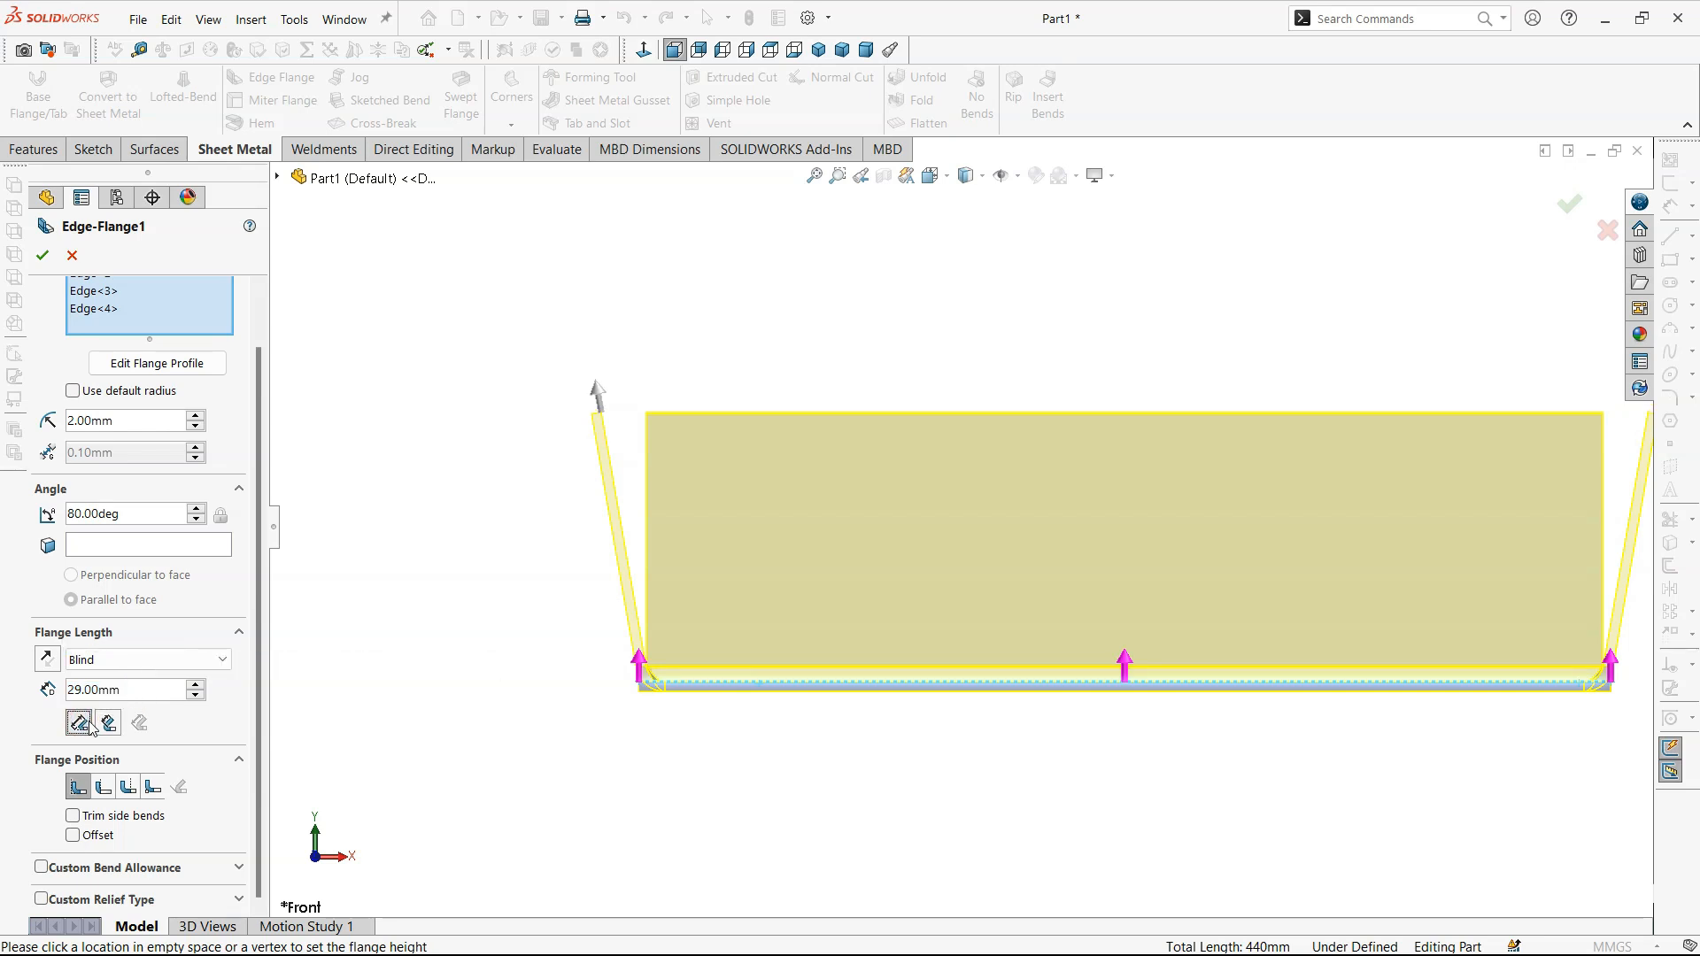
- Compare Outer and Inner Virtual Sharp at the tilted flange's tip and leave the flange length on Inner Virtual Sharp
scroll(751, 485, "down", 8)
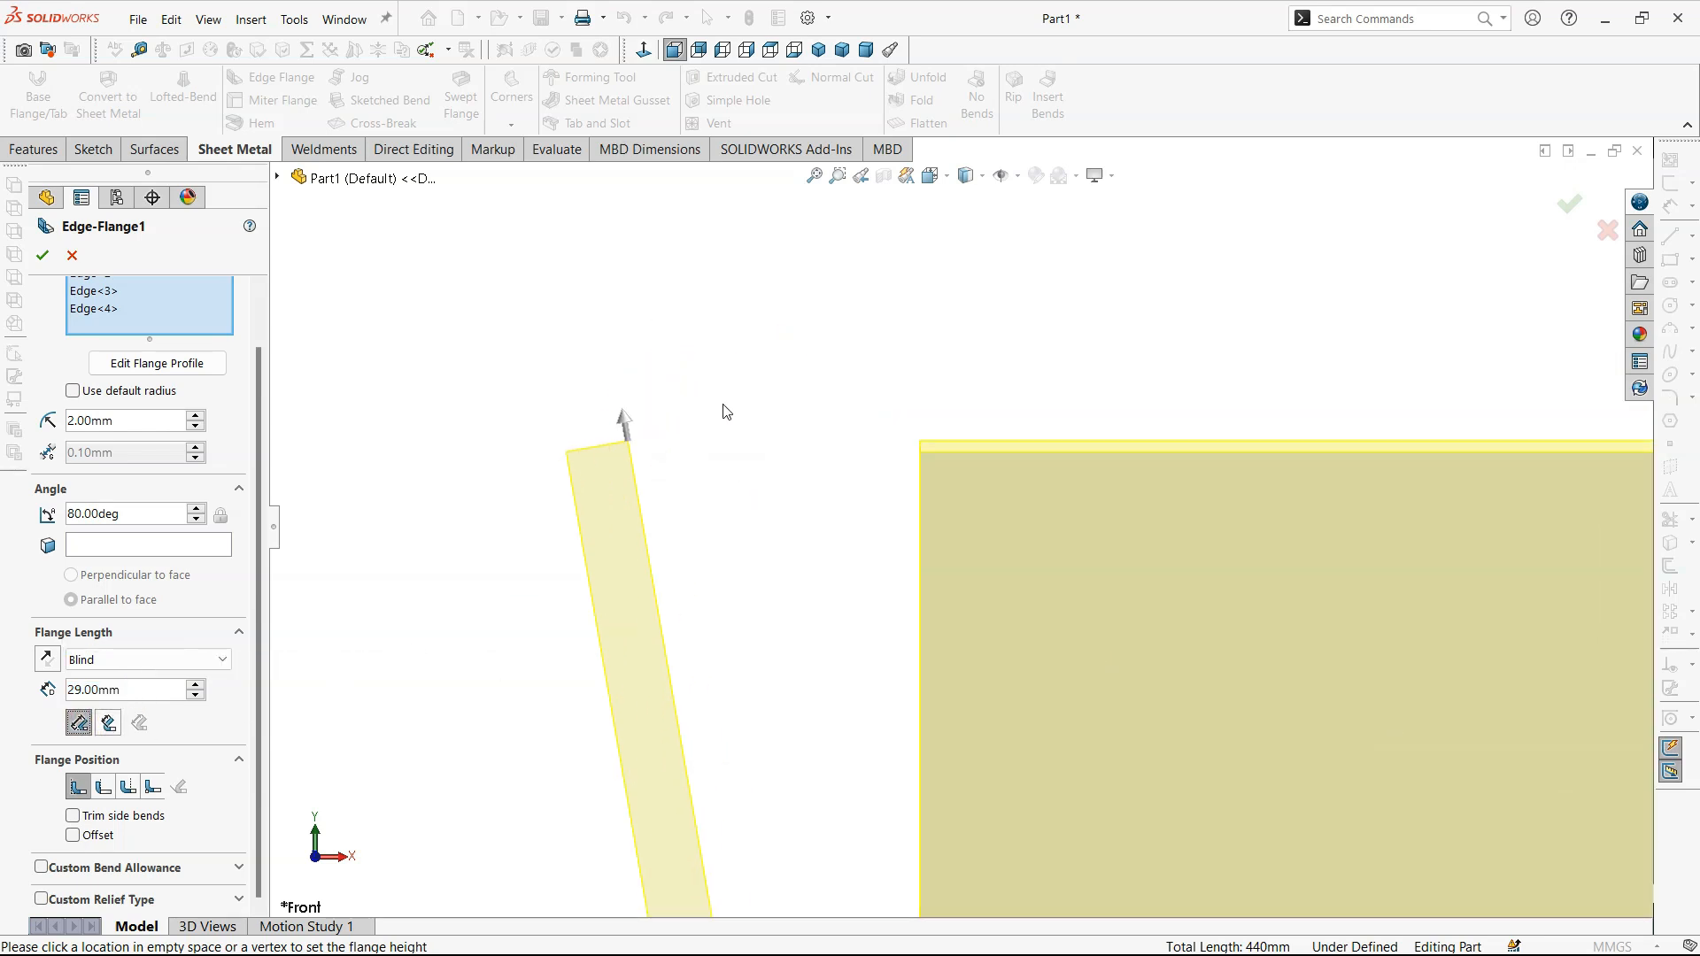
left_click(109, 724)
left_click(79, 725)
left_click(109, 725)
left_click(80, 725)
left_click(109, 725)
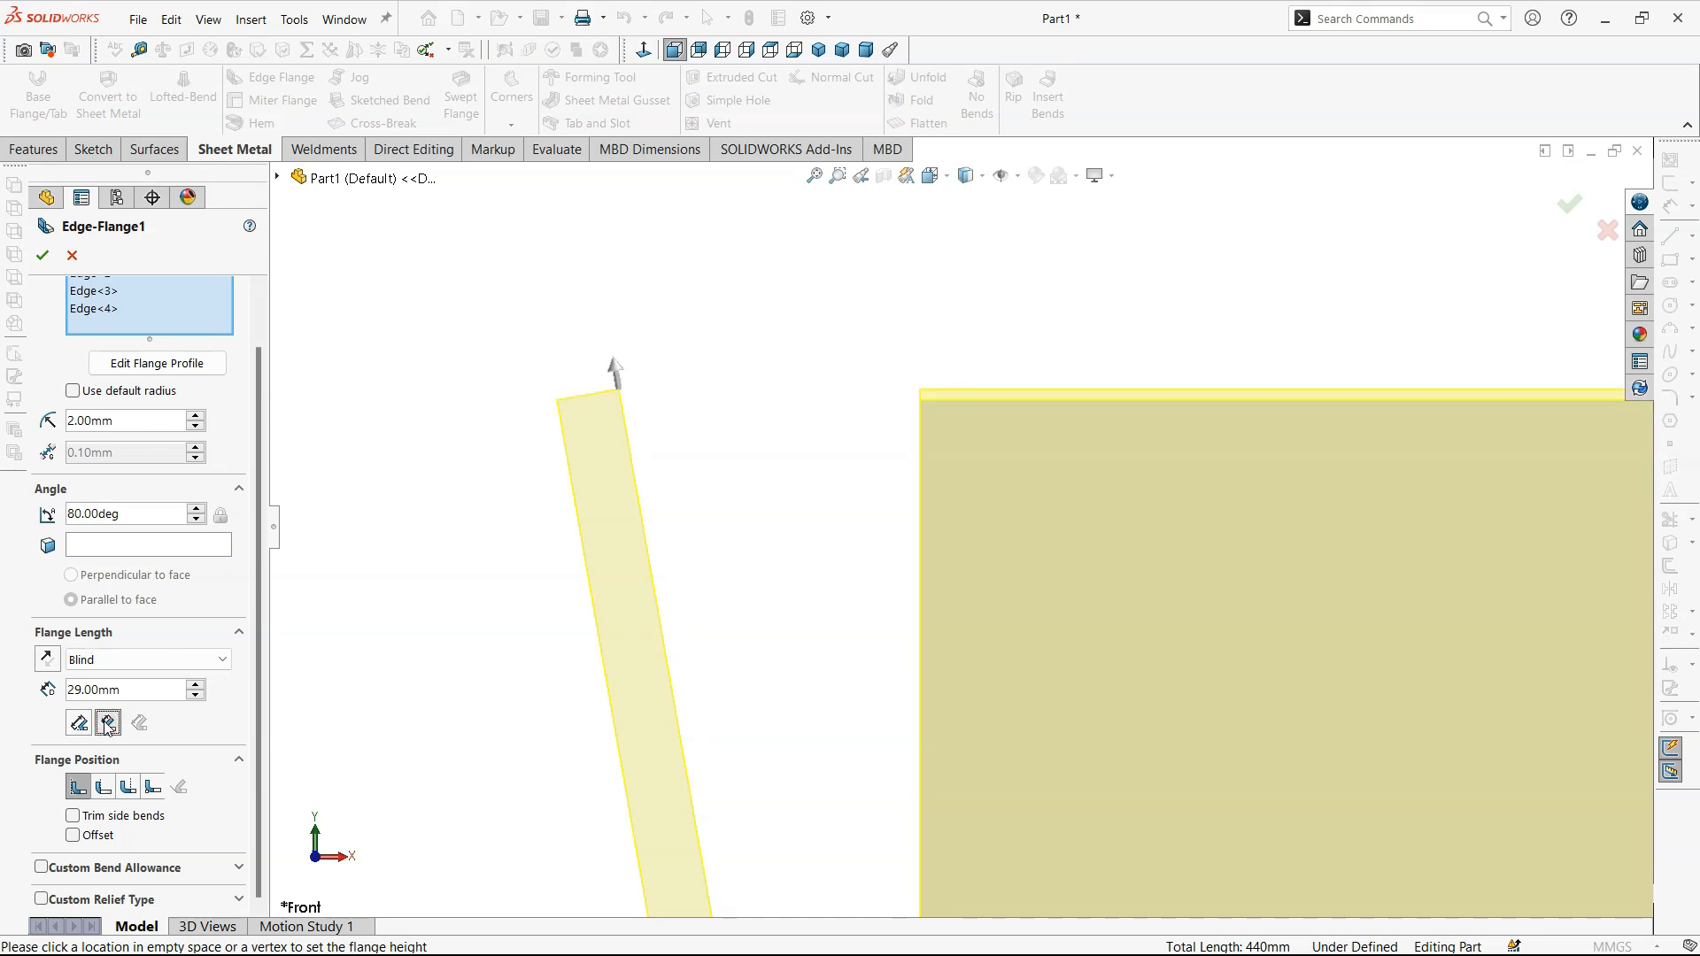
left_click(80, 725)
left_click(108, 725)
scroll(697, 728, "up", 15)
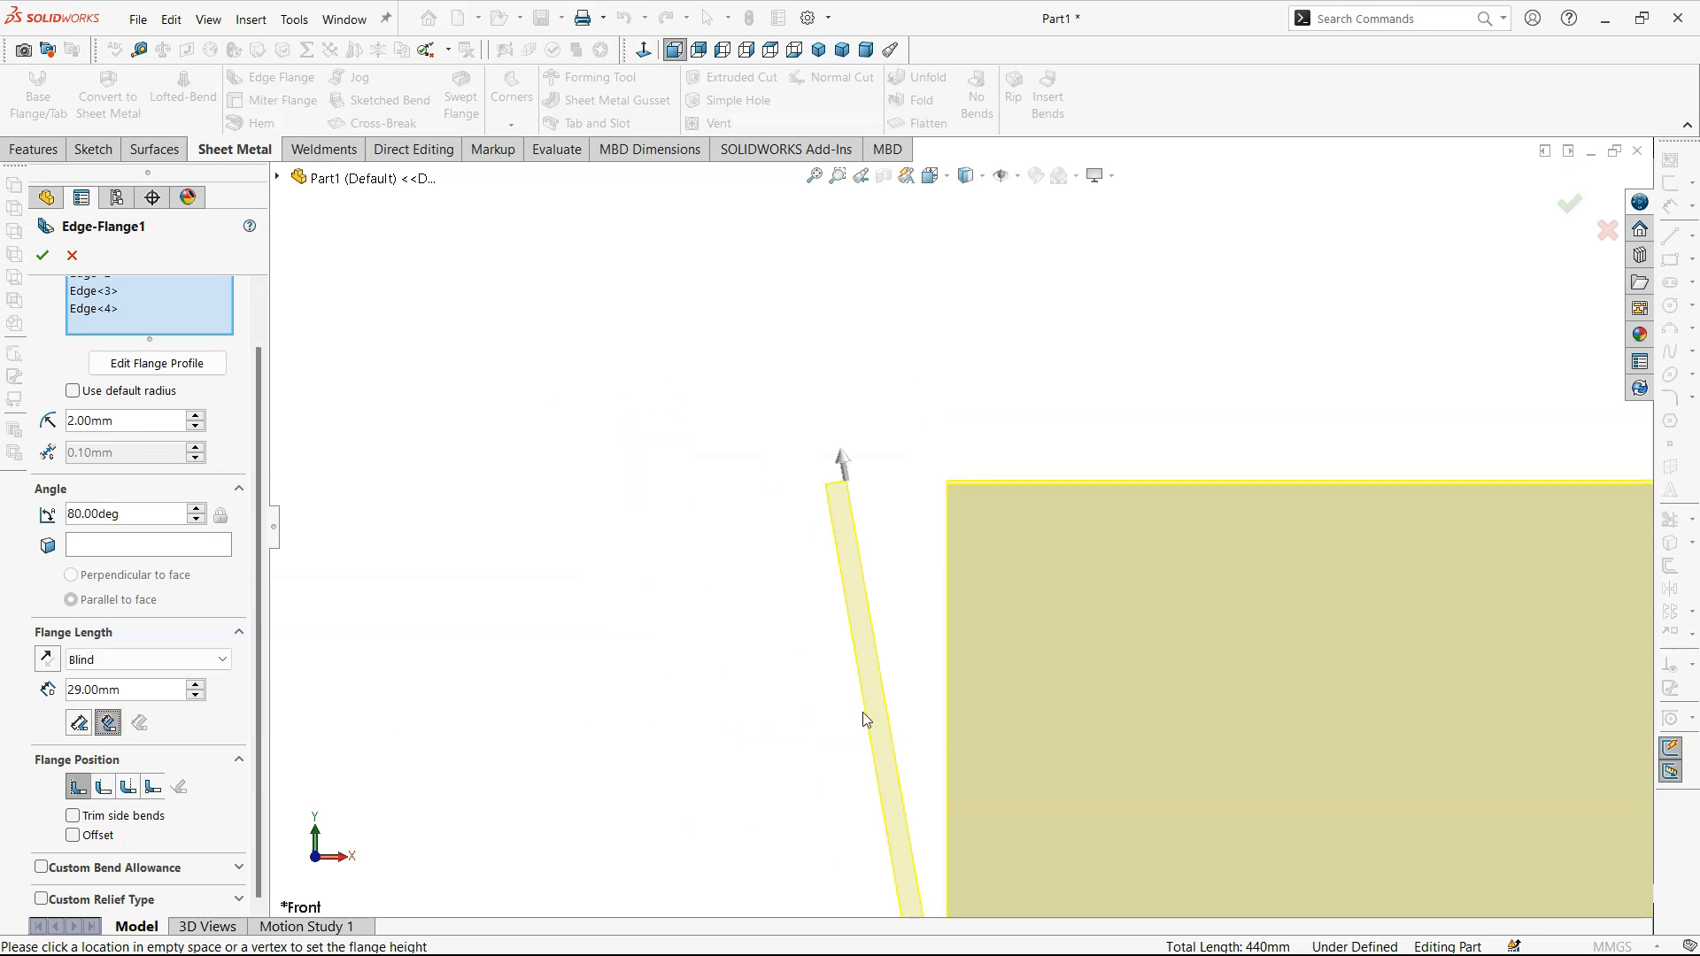
scroll(1077, 557, "down", 6)
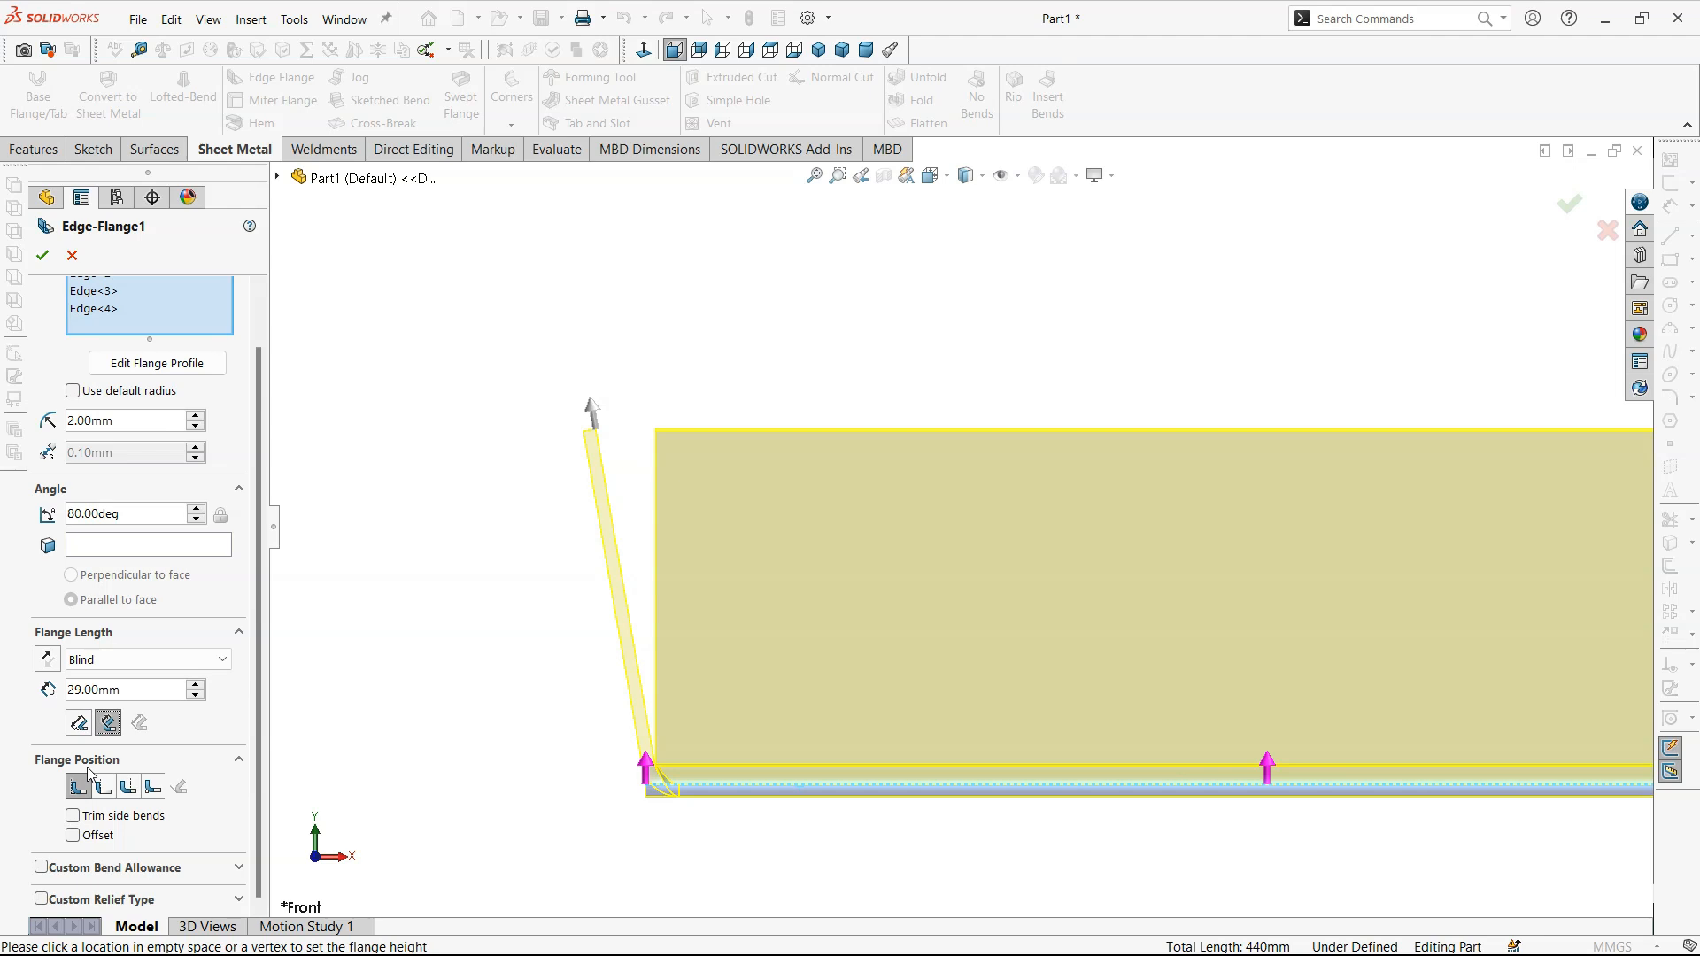
scroll(793, 766, "down", 4)
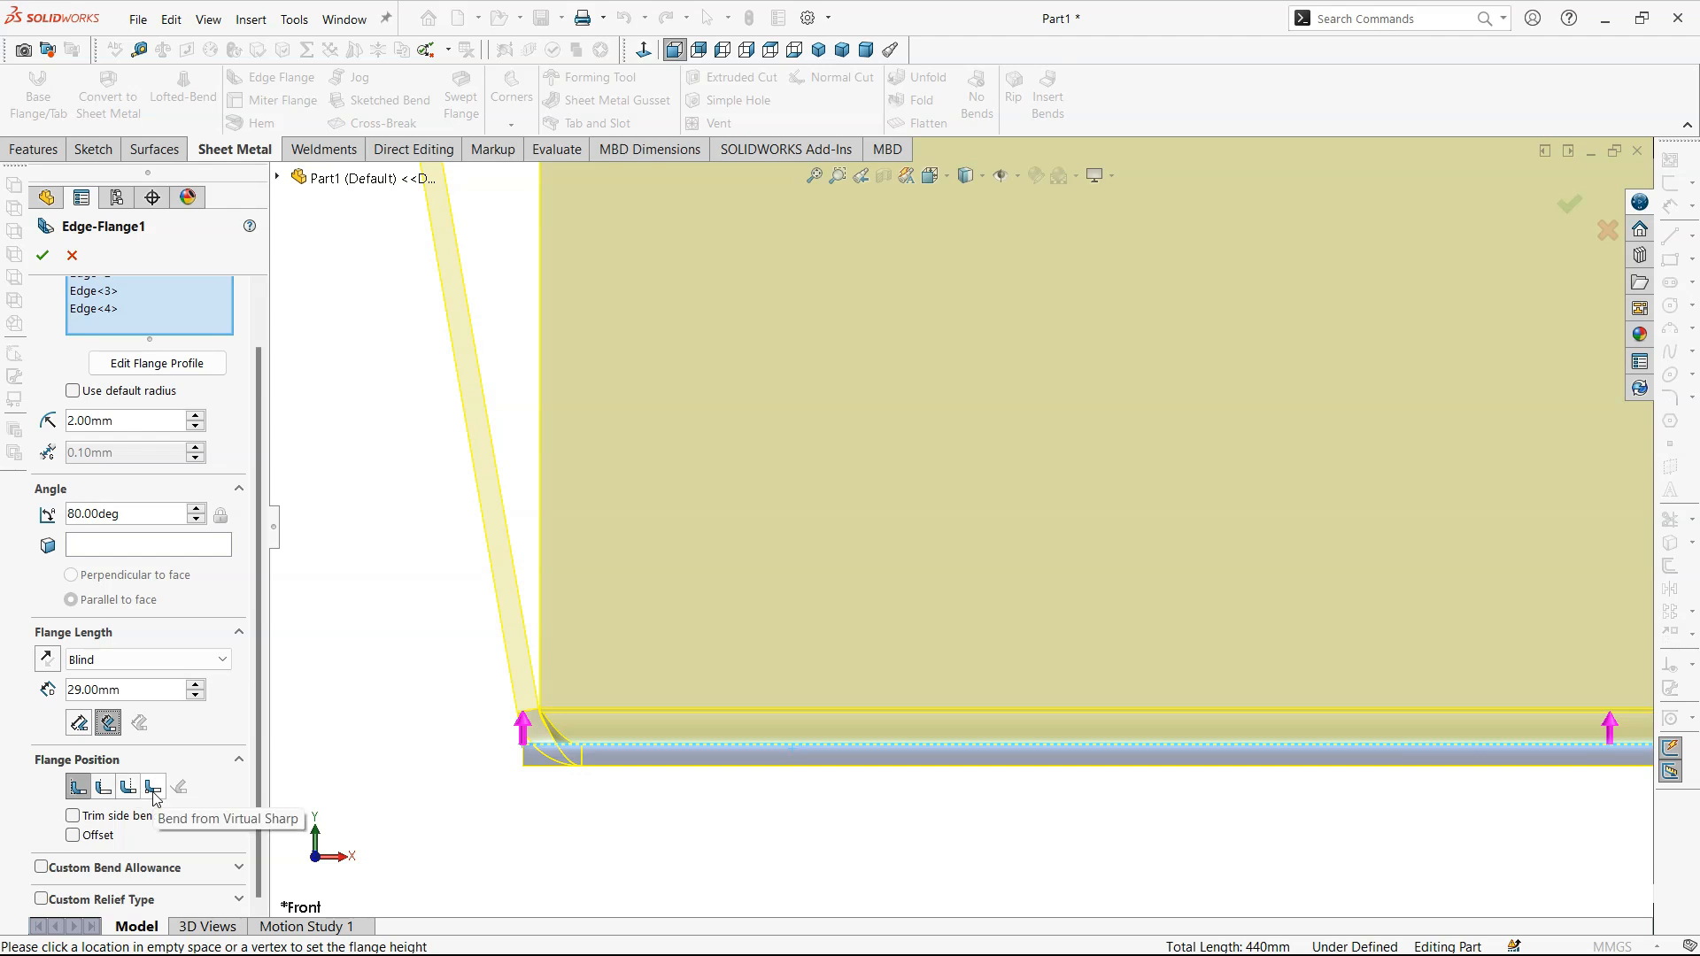
- Try the Material Outside flange position, switch to Bend Outside, and set the flange angle to 90 degrees
left_click(103, 787)
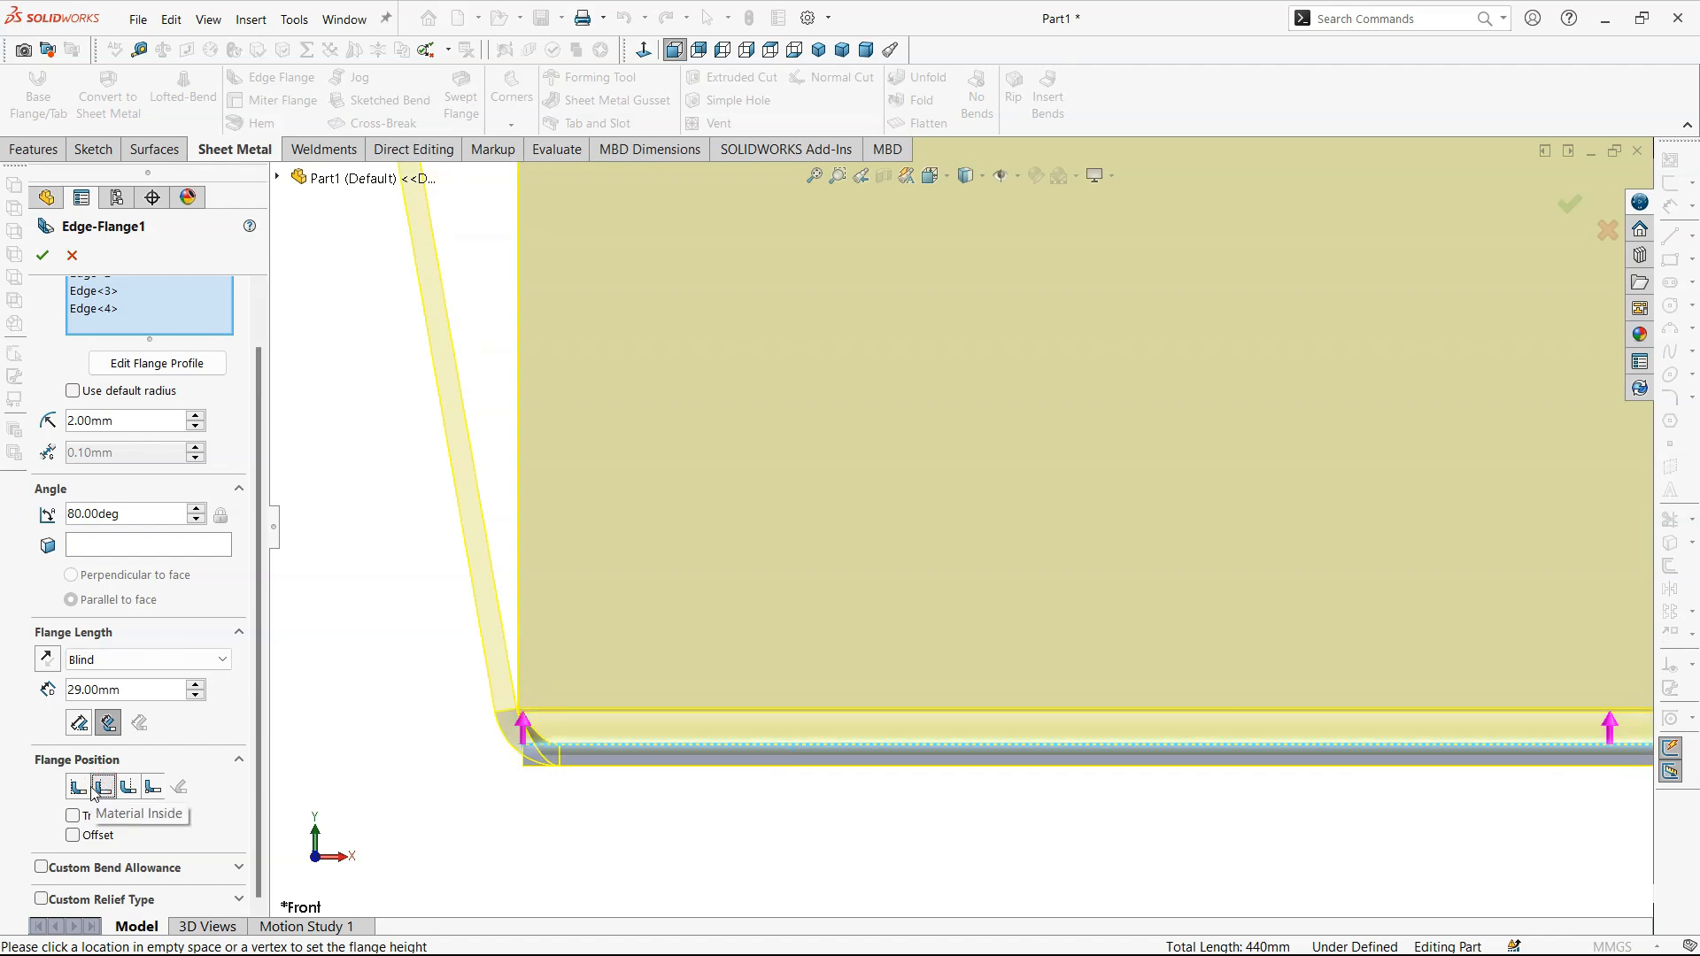
left_click(128, 788)
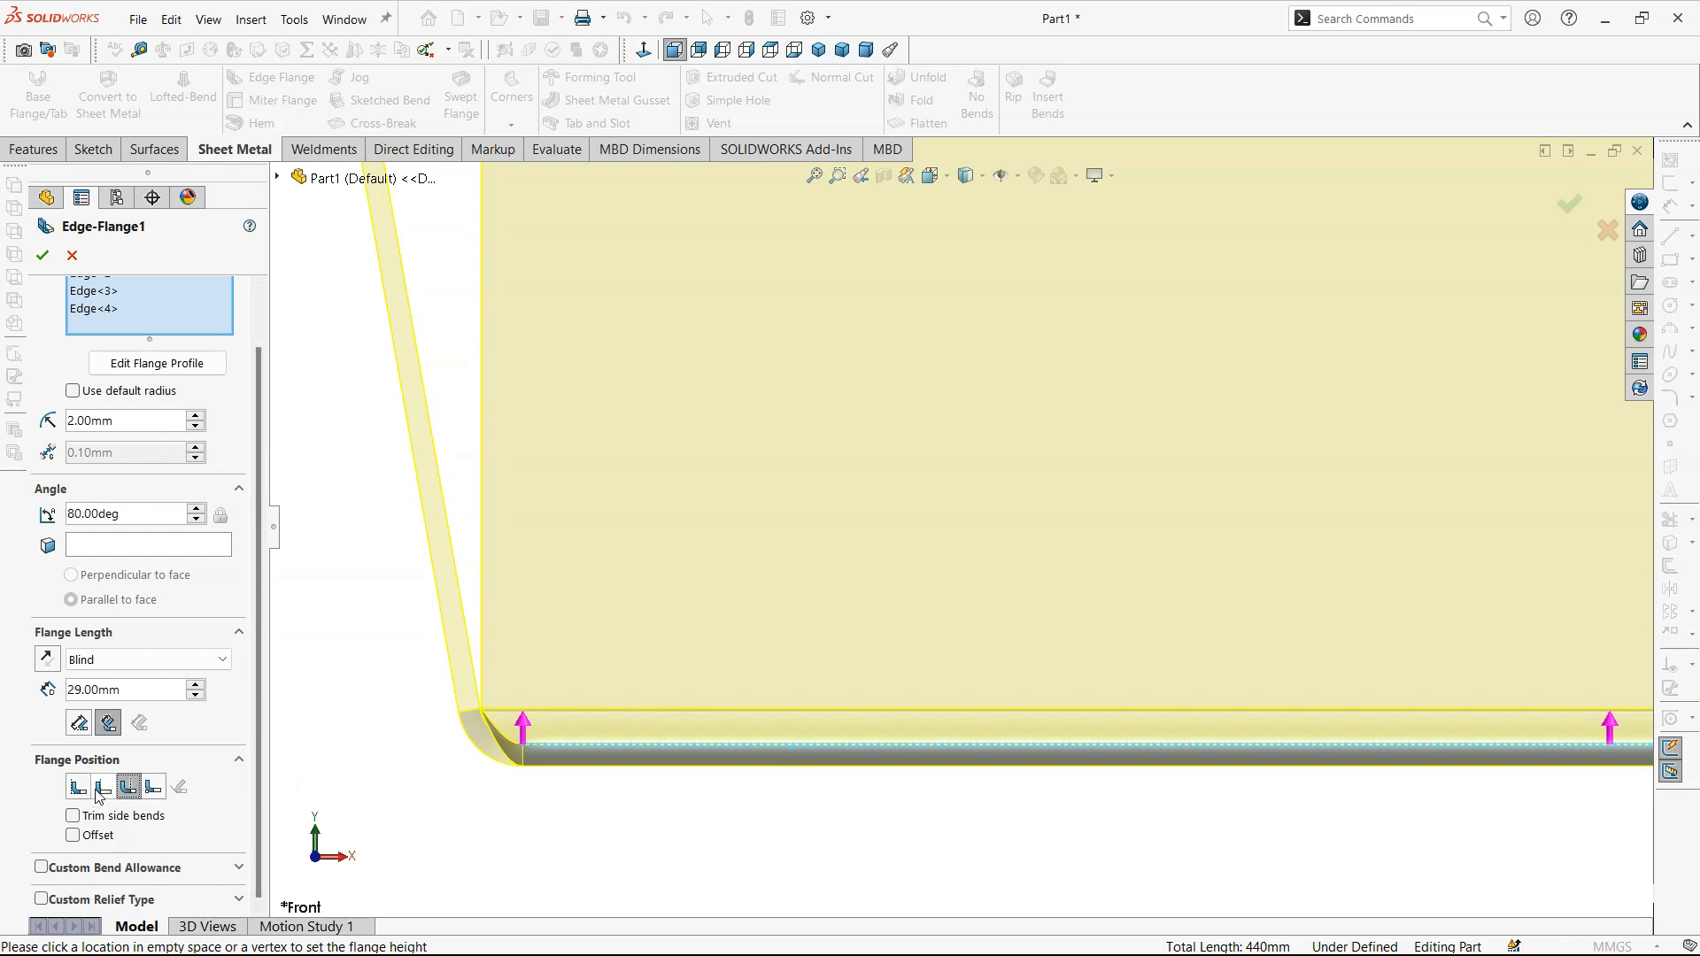
left_click(152, 690)
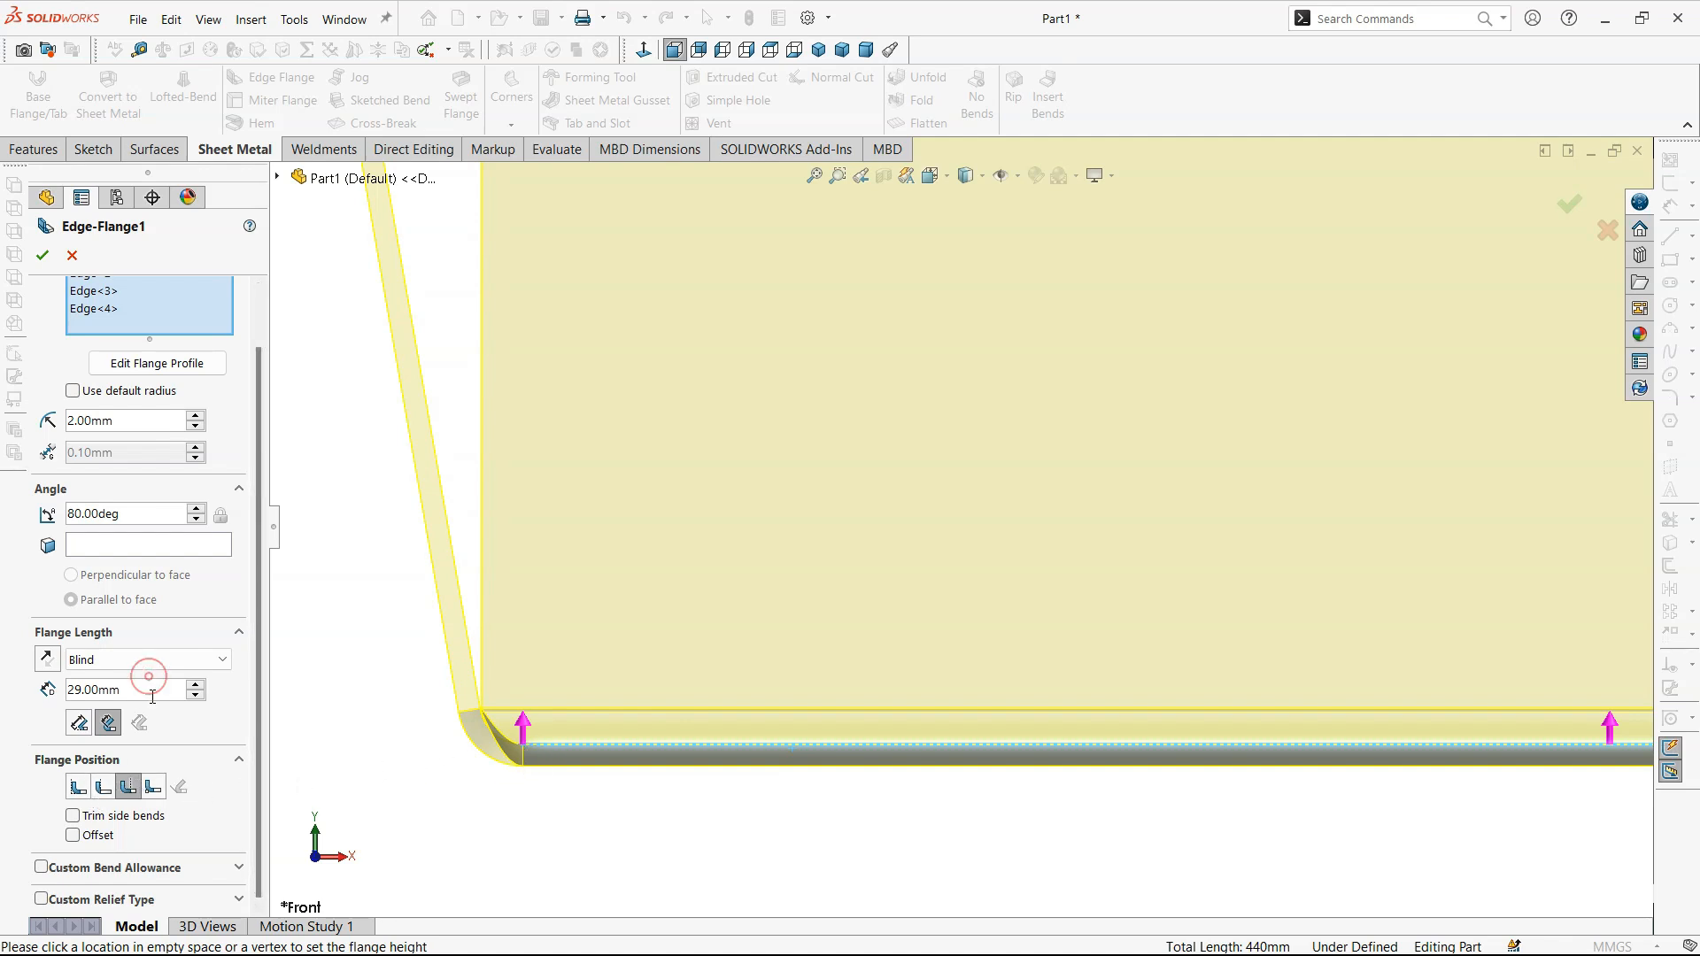
left_click(170, 514)
double_click(170, 513)
type("90")
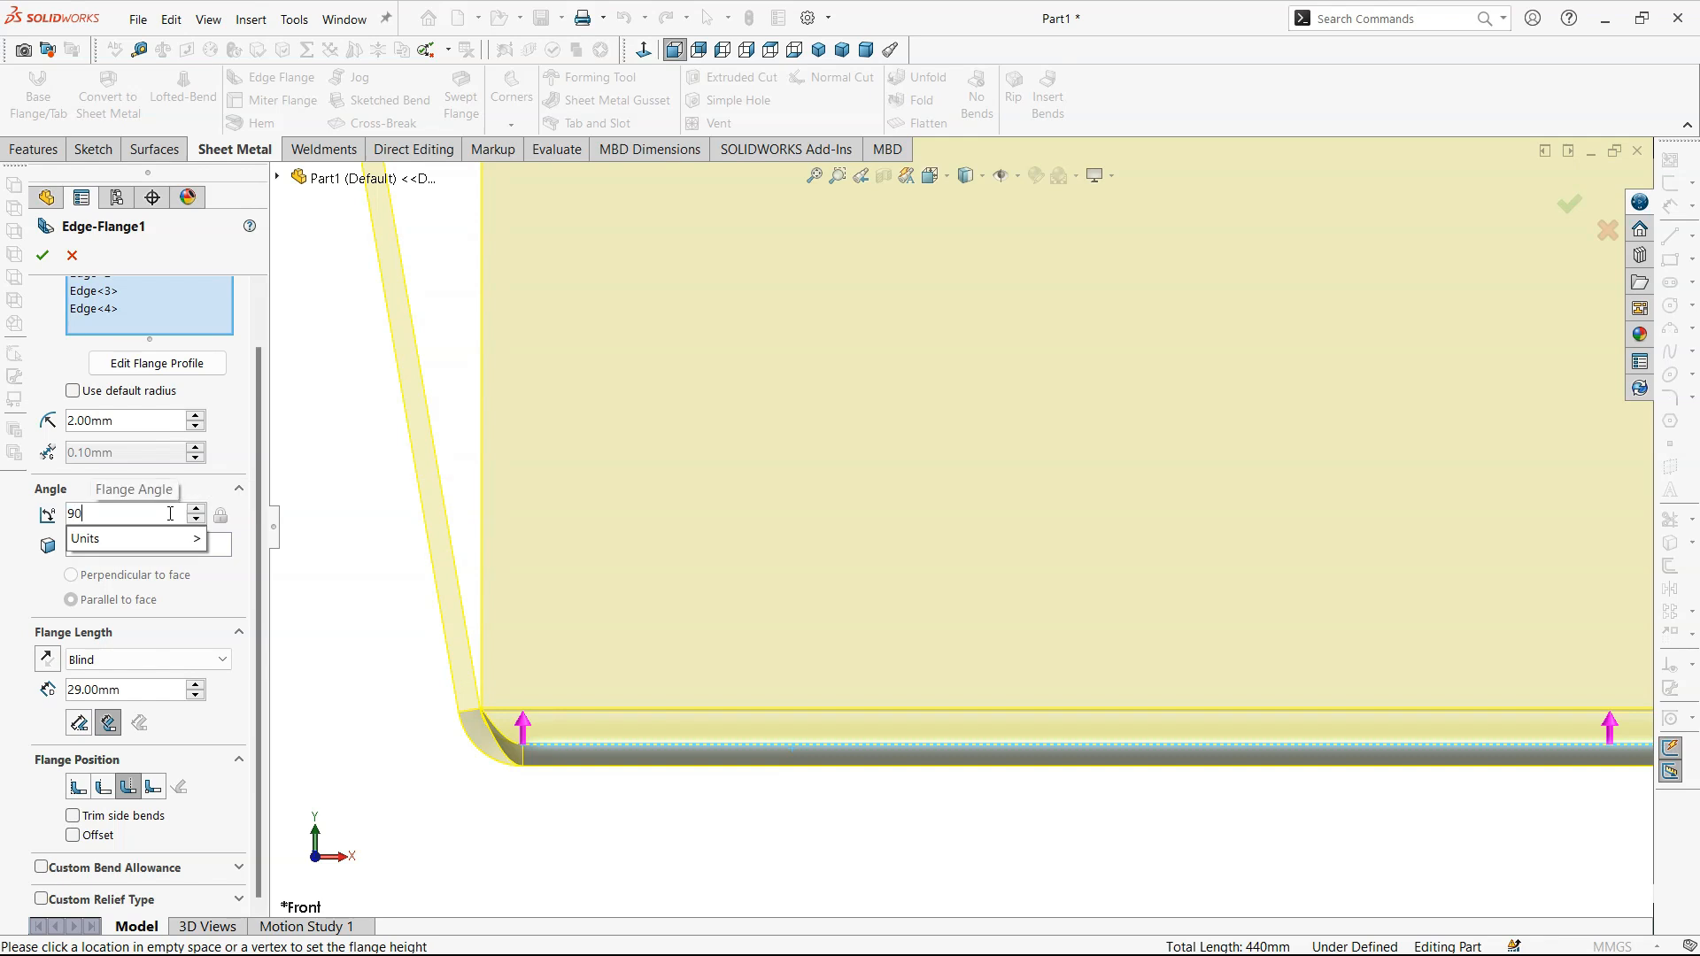
key("Return")
- Remove the front and rear edges from the edge flange selection and return to the front view
left_click(589, 744)
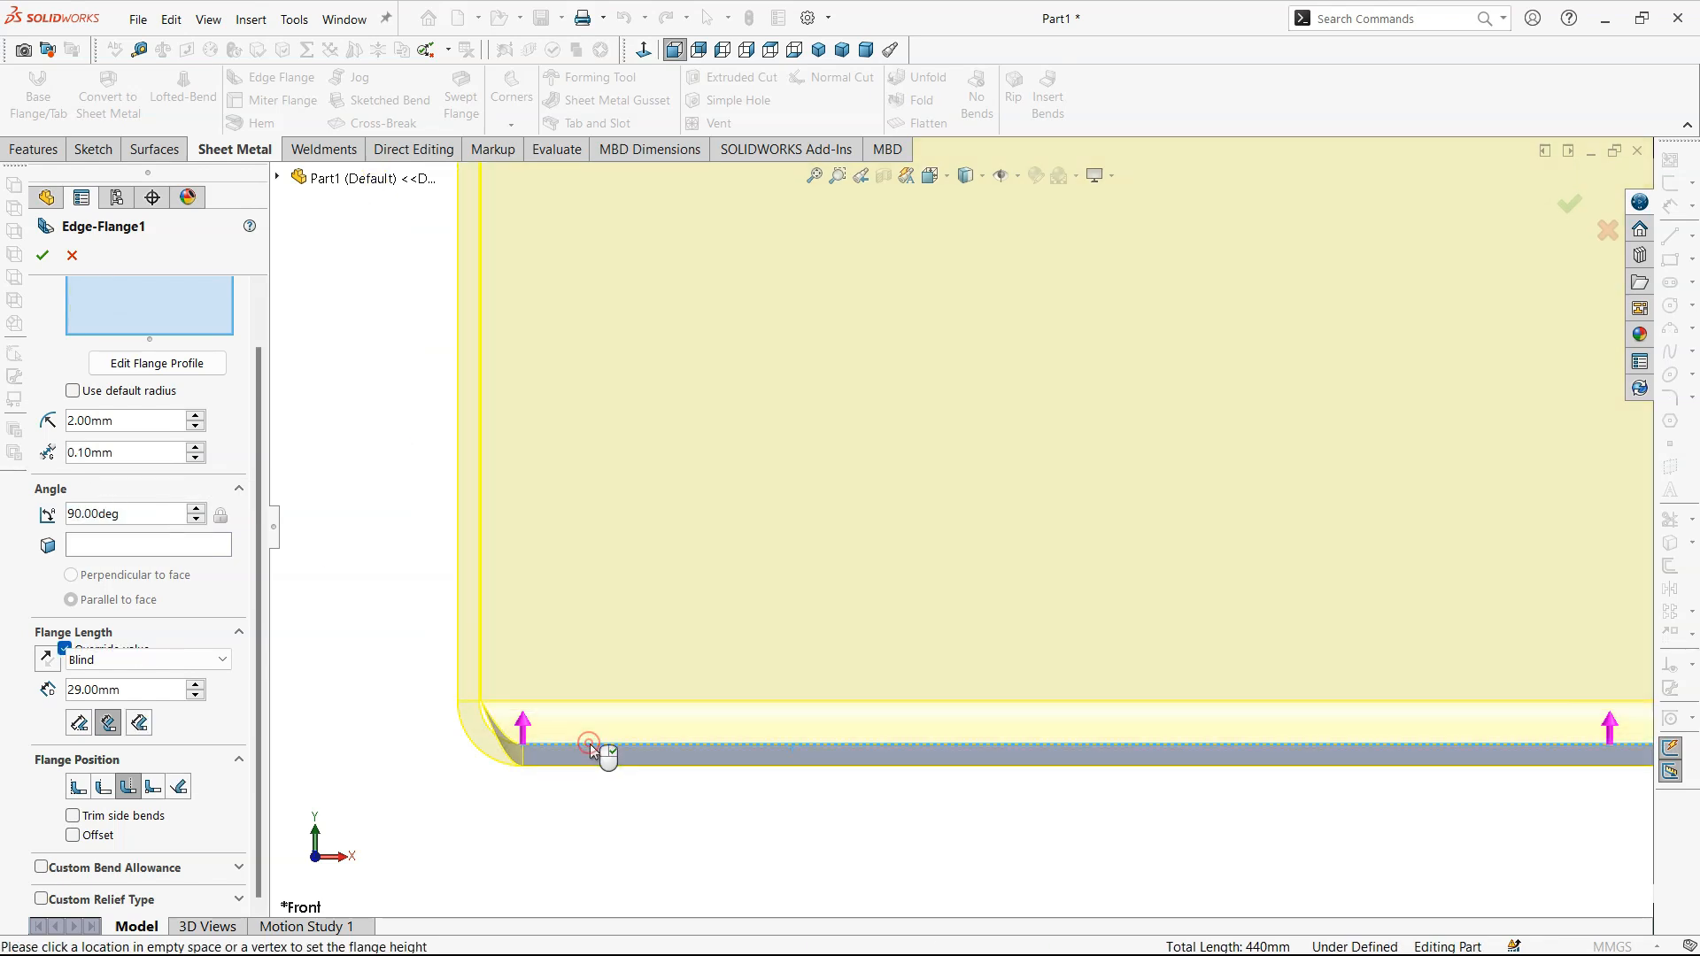
middle_click_drag(633, 721, 637, 763)
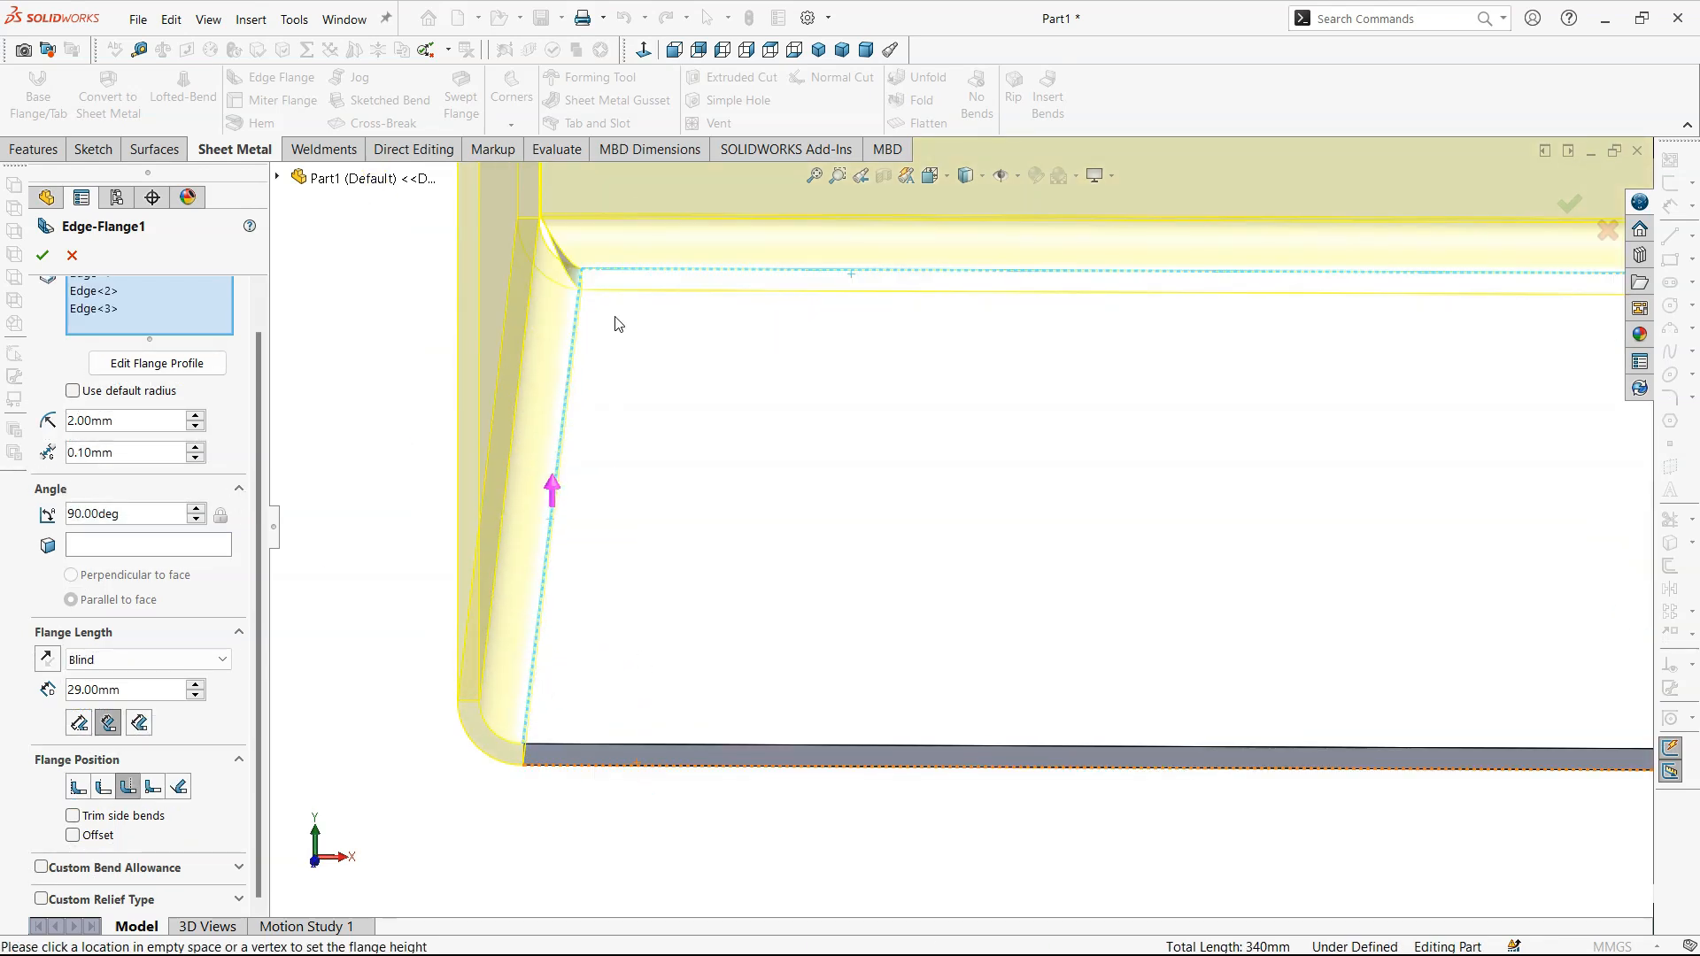
left_click(635, 271)
left_click(639, 273)
left_click(672, 50)
scroll(672, 667, "down", 5)
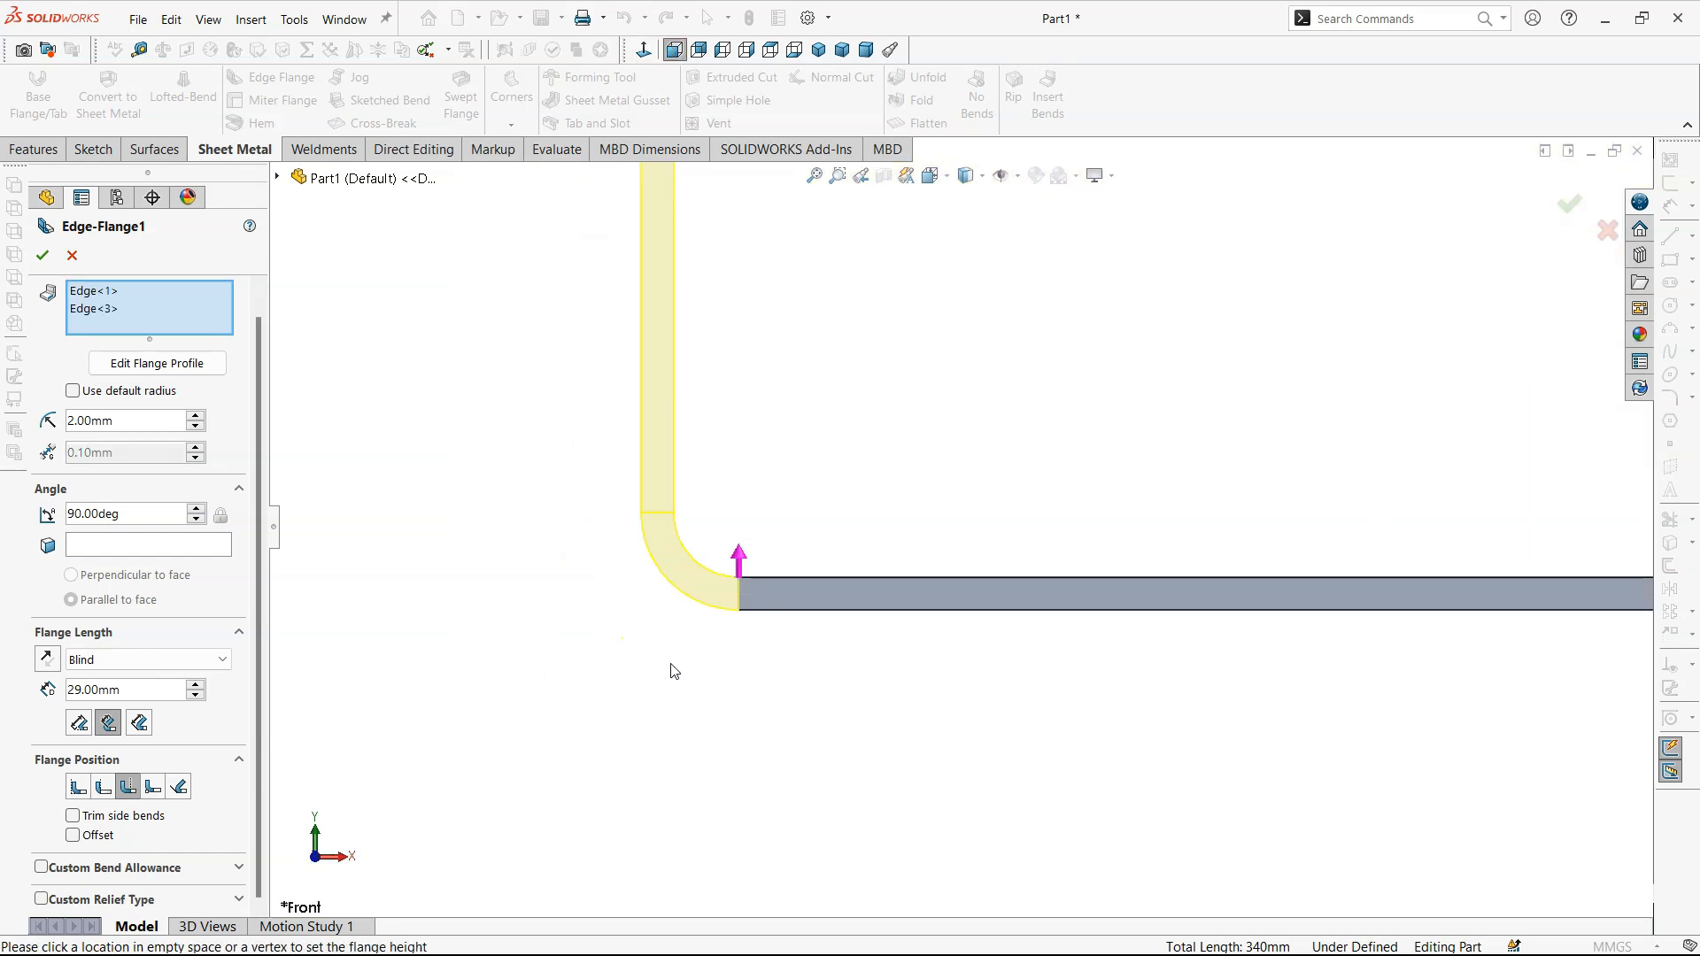
- Compare the Material Inside, Material Outside and Bend Outside flange positions at the bend in the front view
left_click(78, 786)
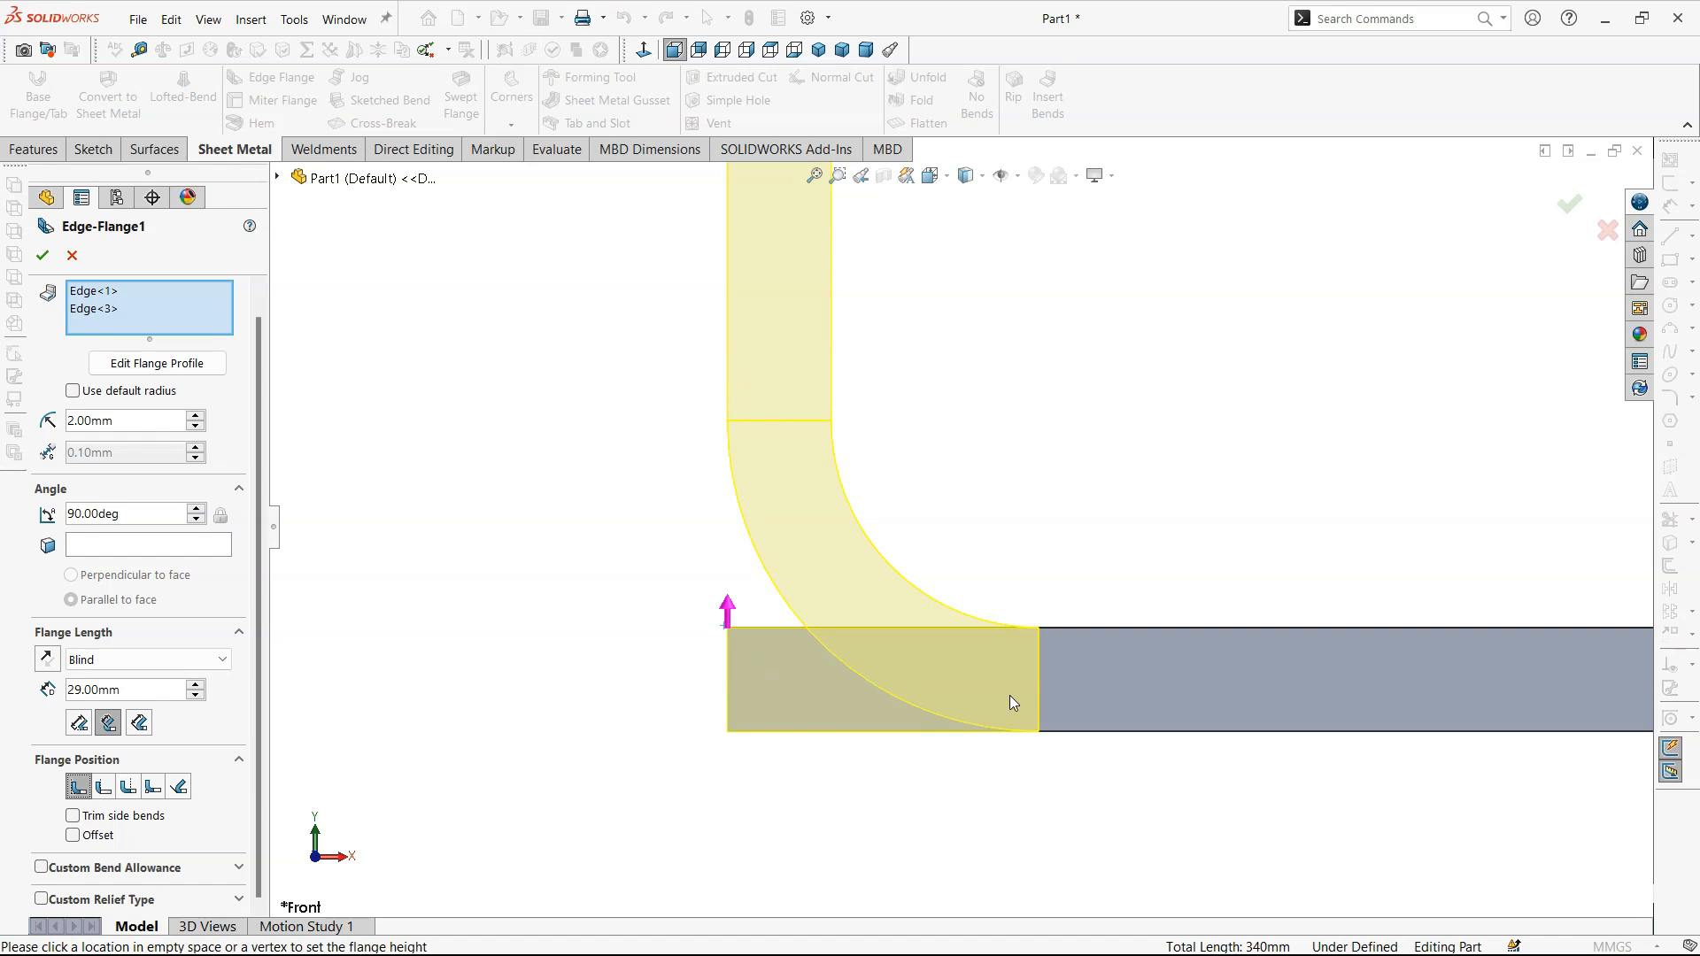
left_click(103, 786)
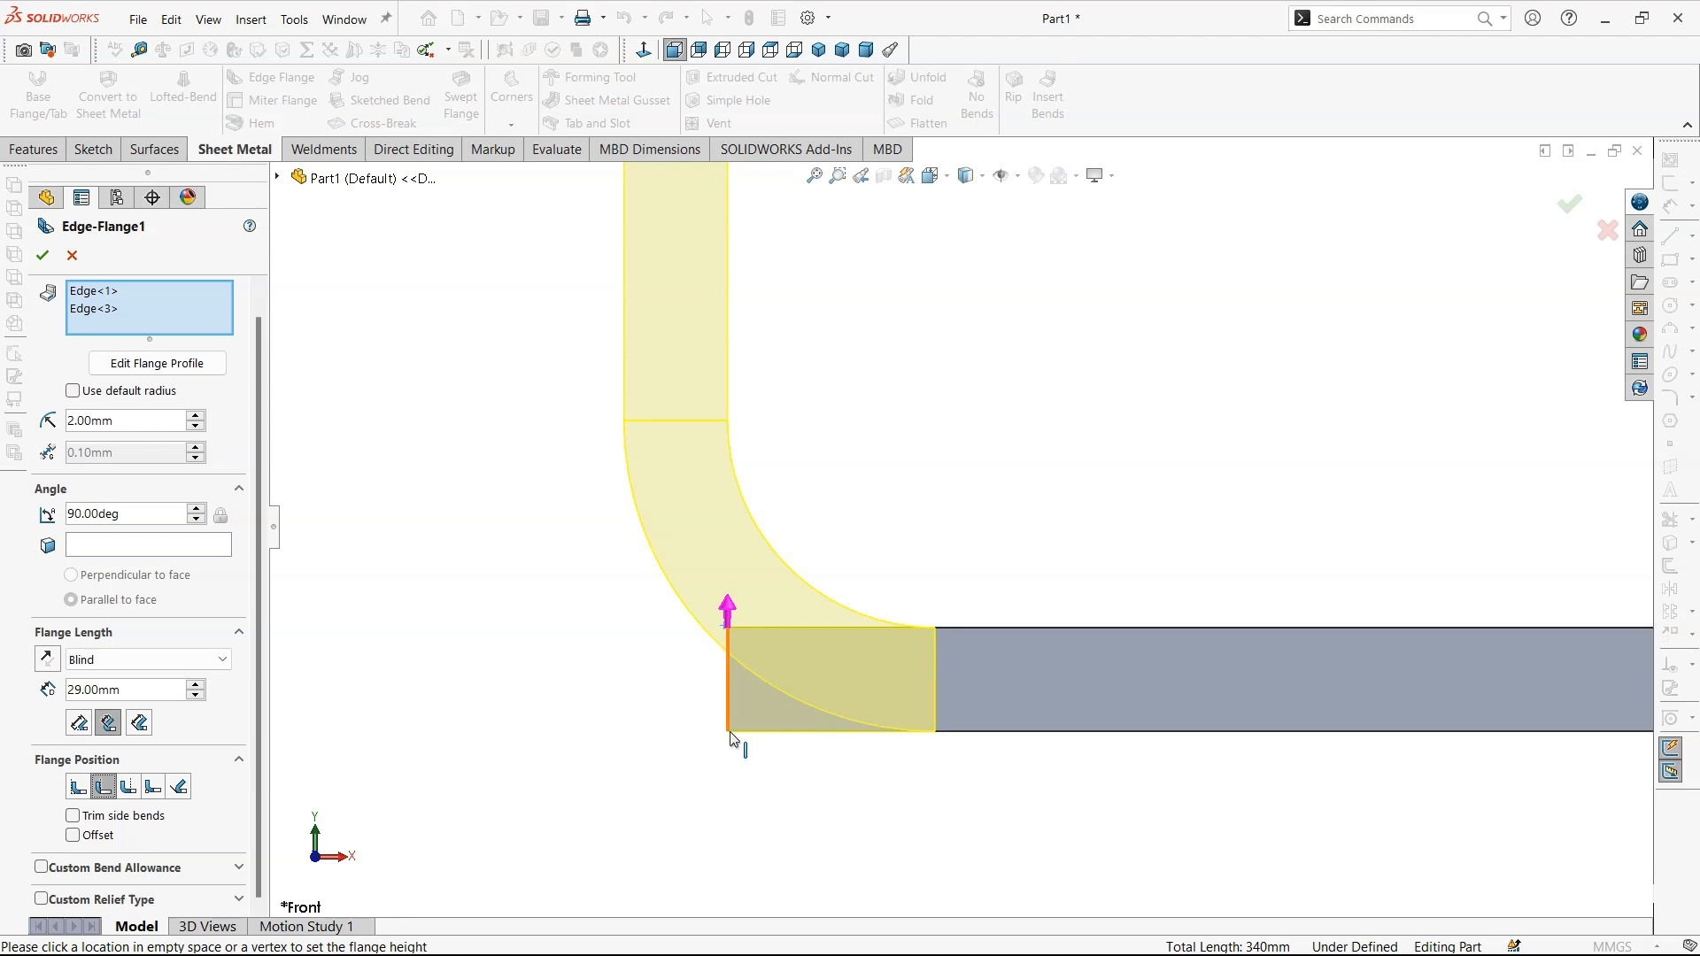
left_click(127, 787)
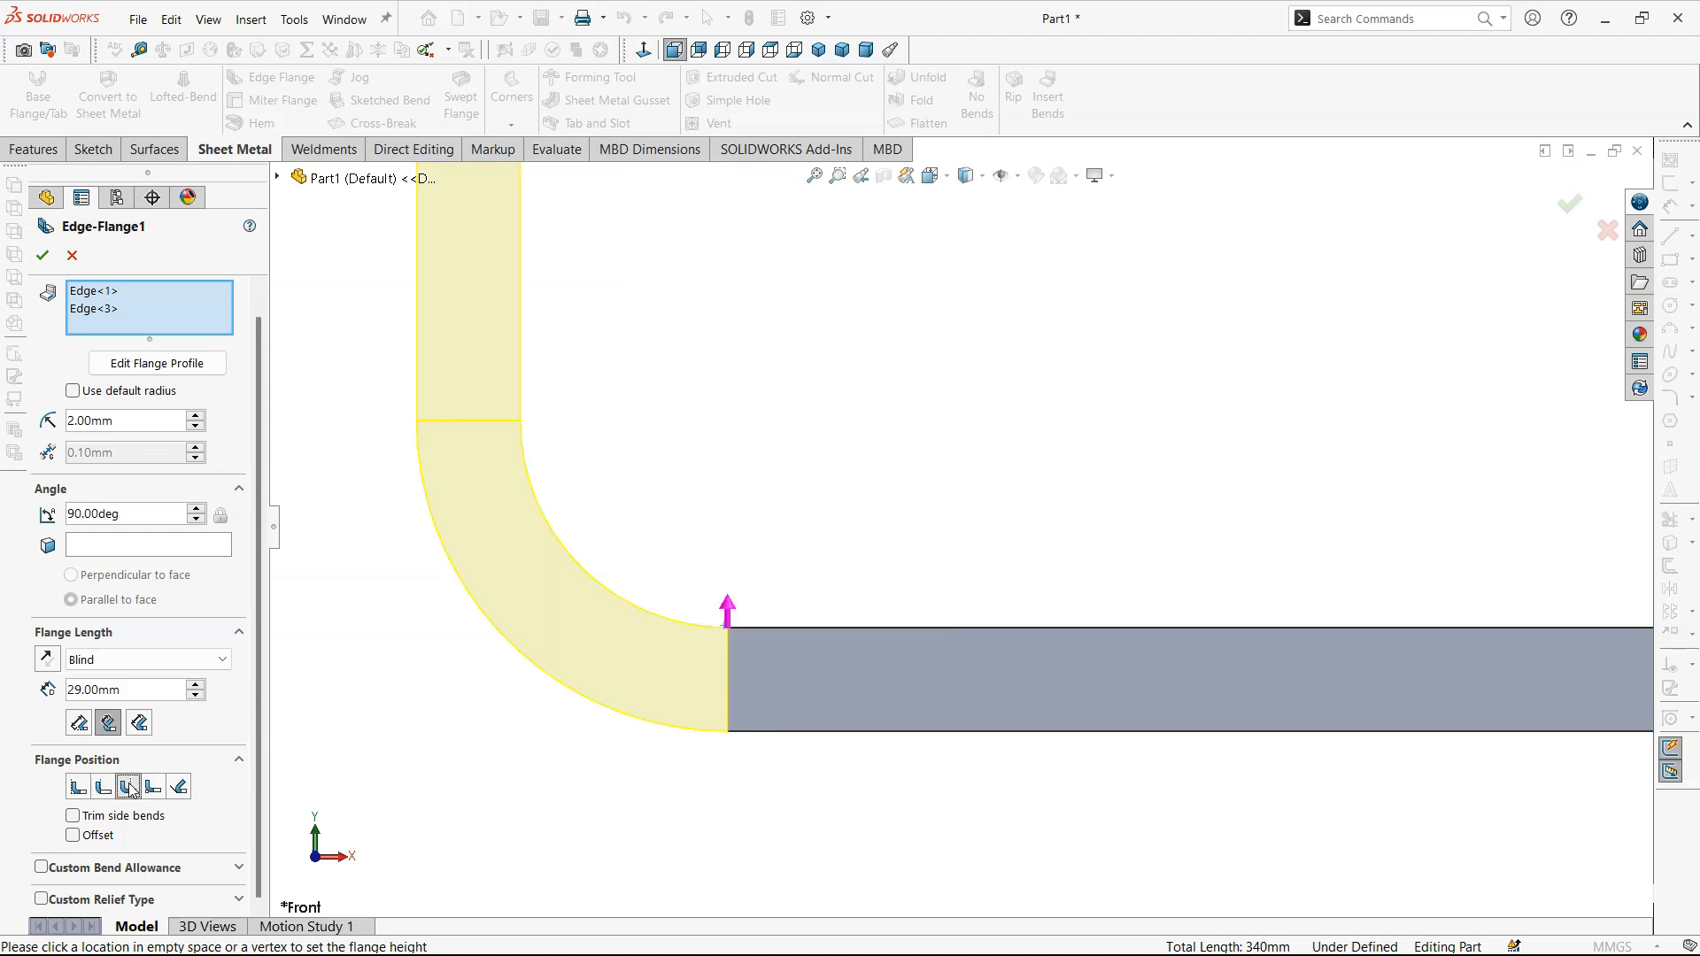
- Compare the Bend from Virtual Sharp position with Material Outside and switch the flange position to Tangent to Bend
left_click(154, 785)
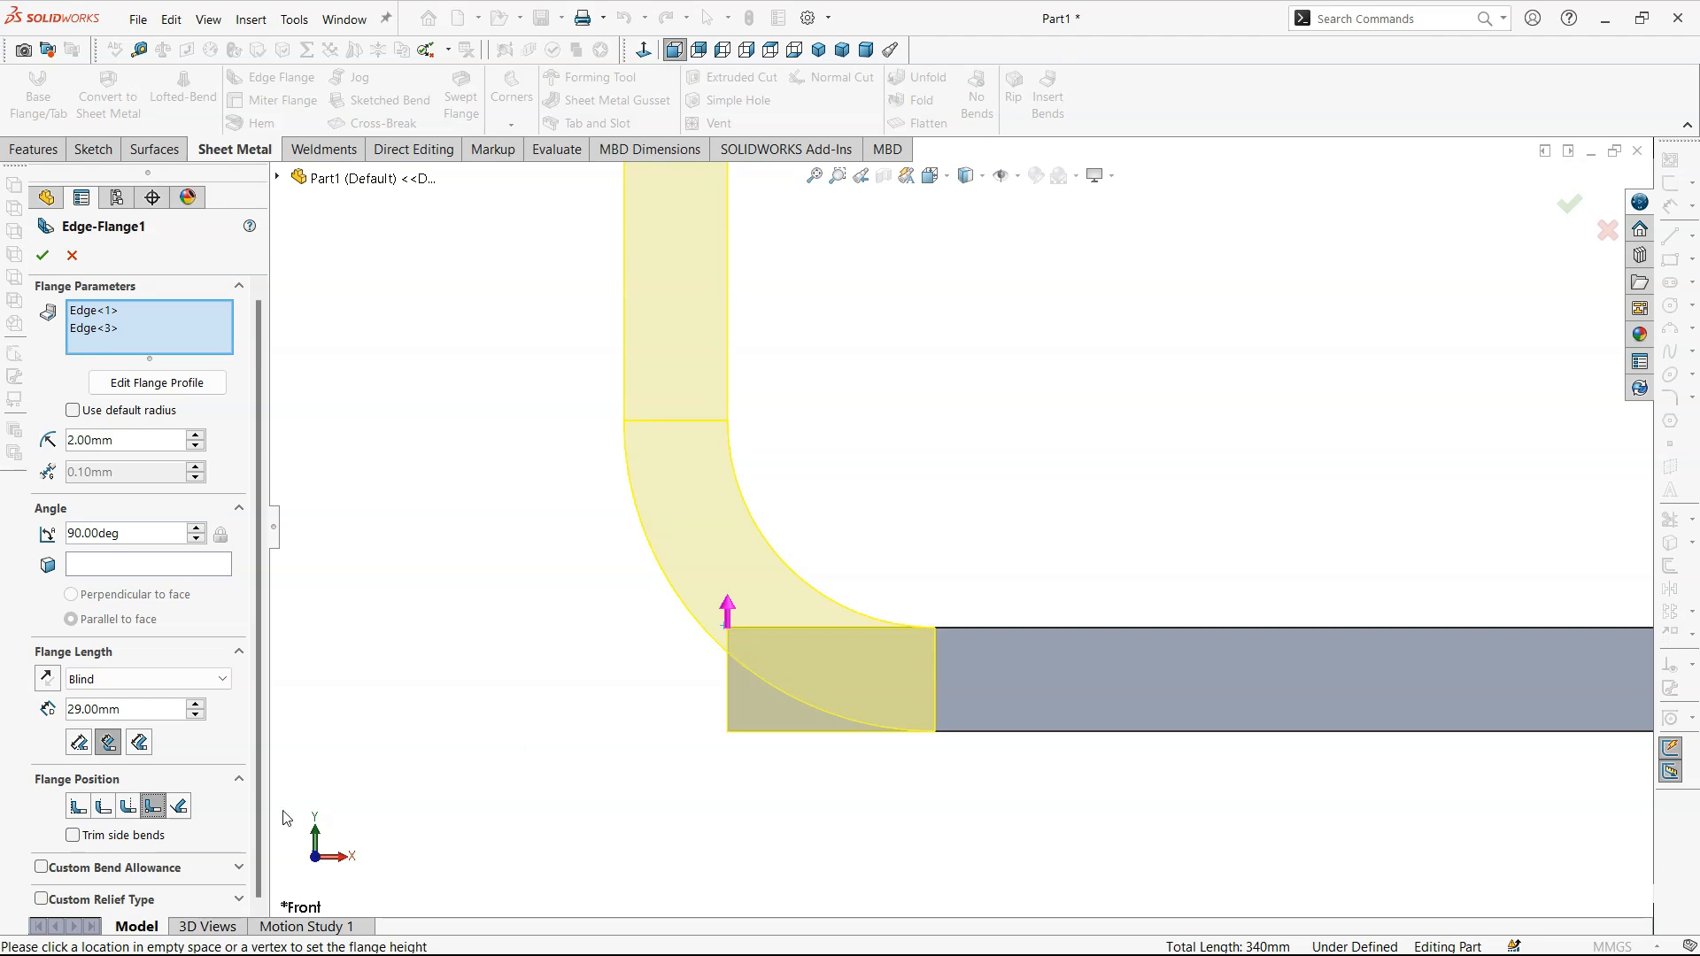
left_click(103, 805)
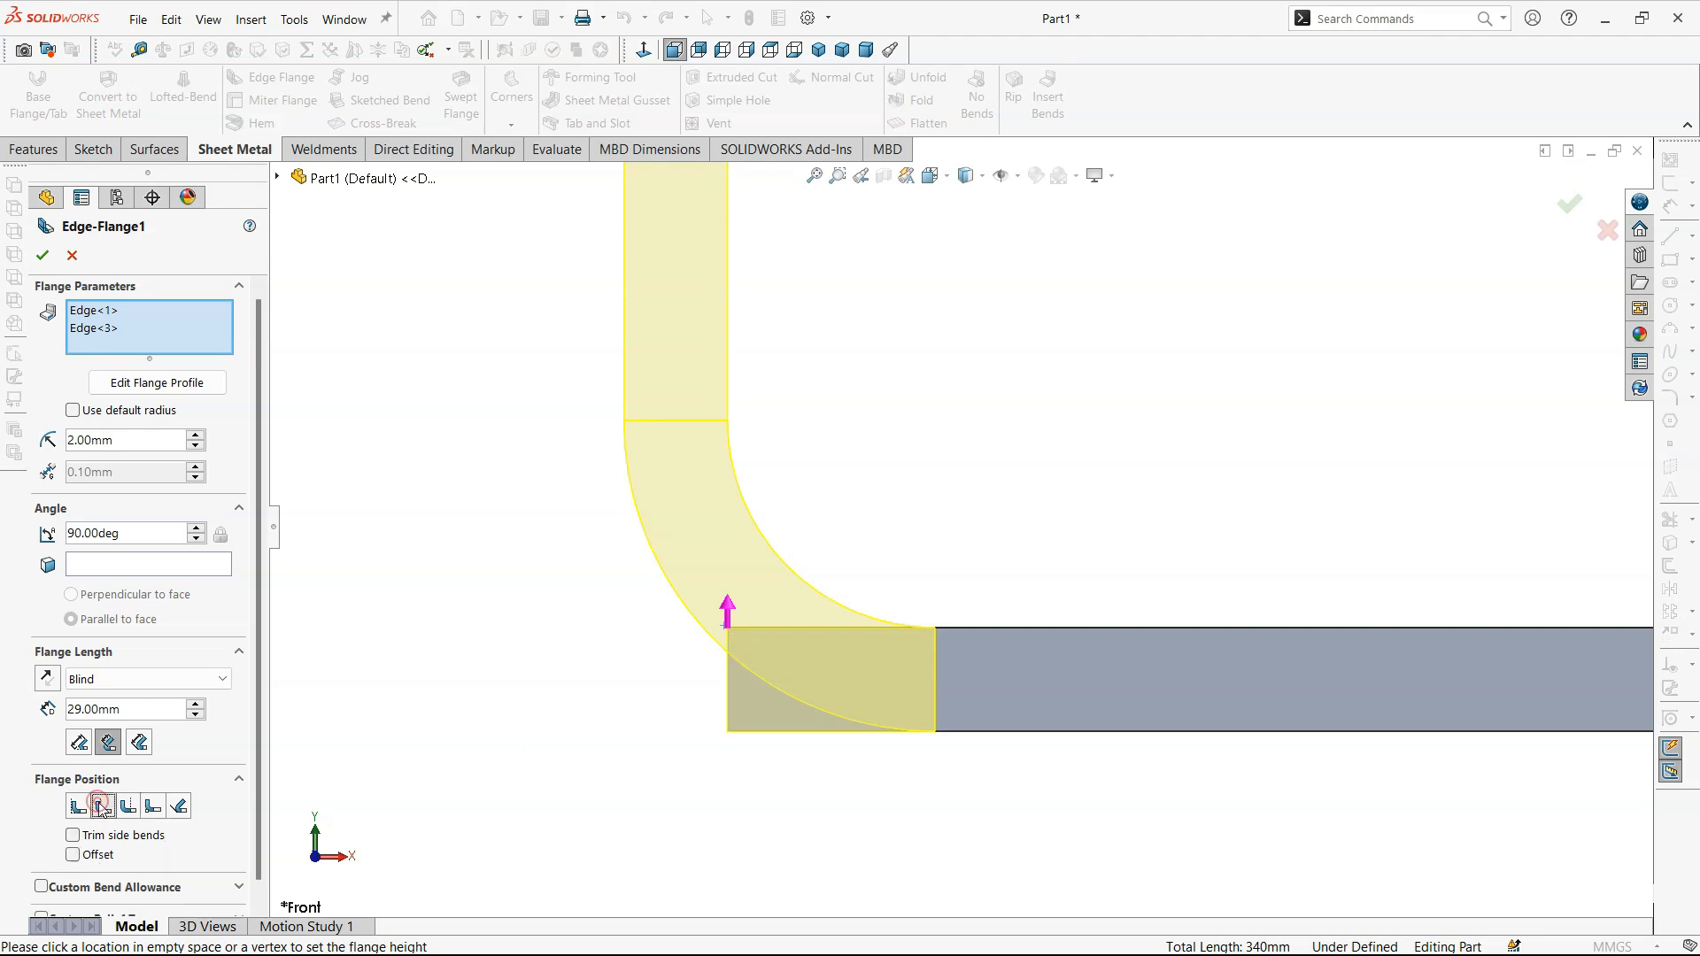
left_click(152, 806)
left_click(102, 805)
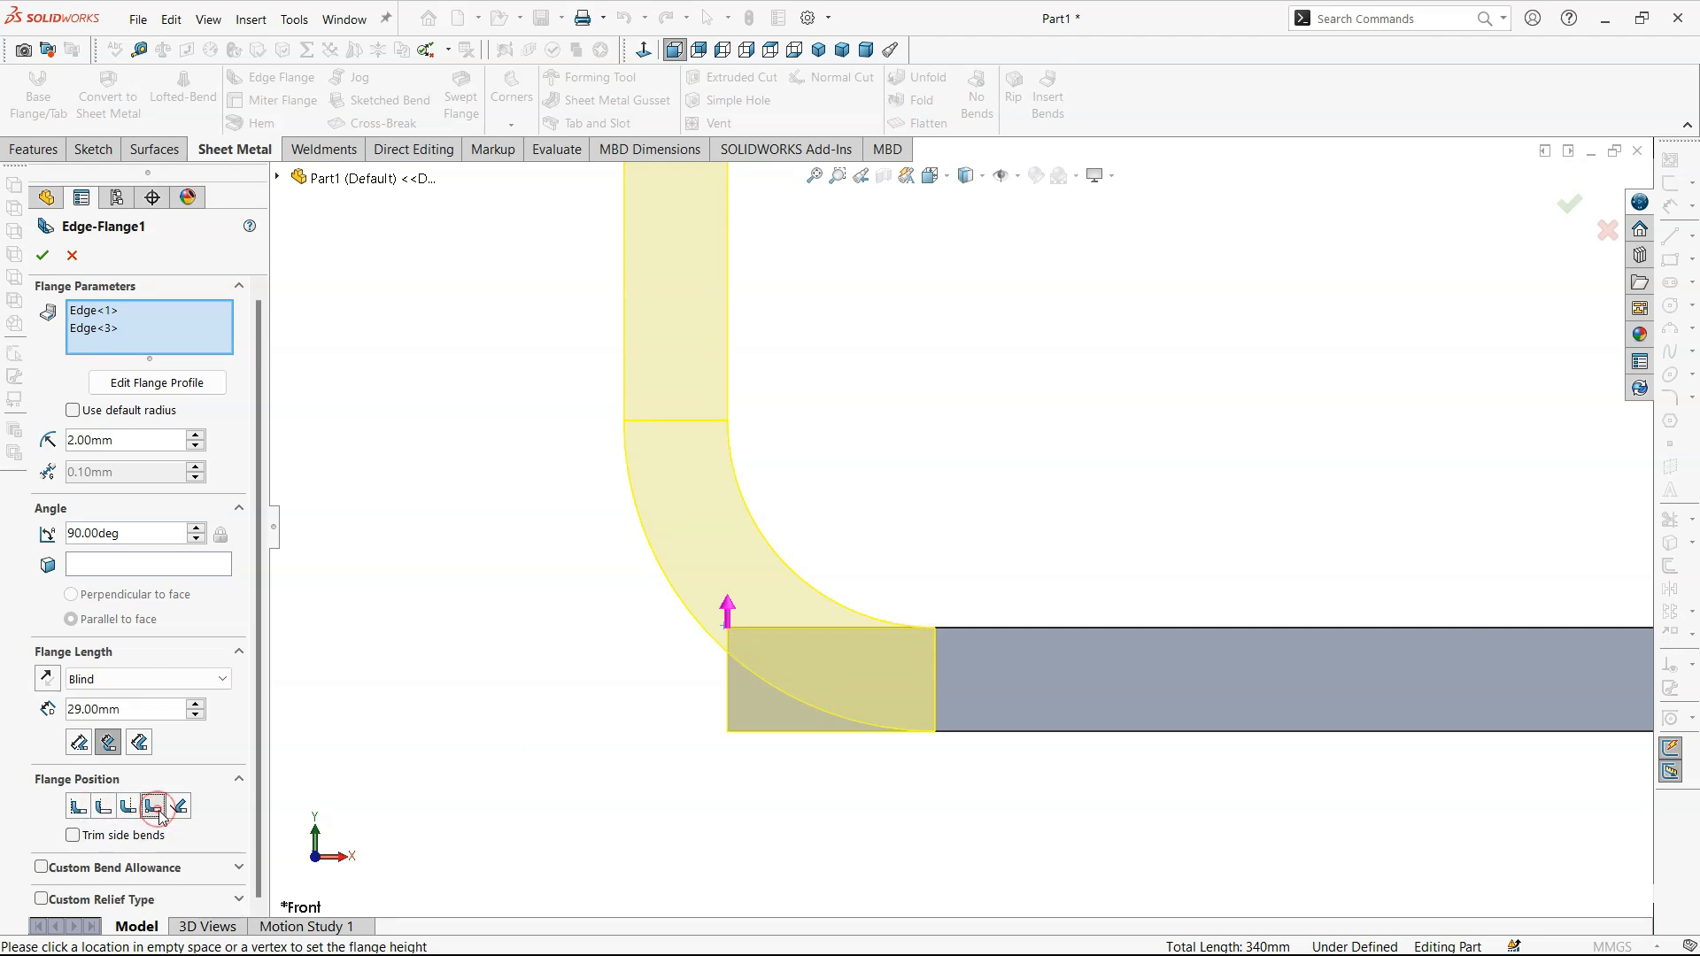
left_click(178, 806)
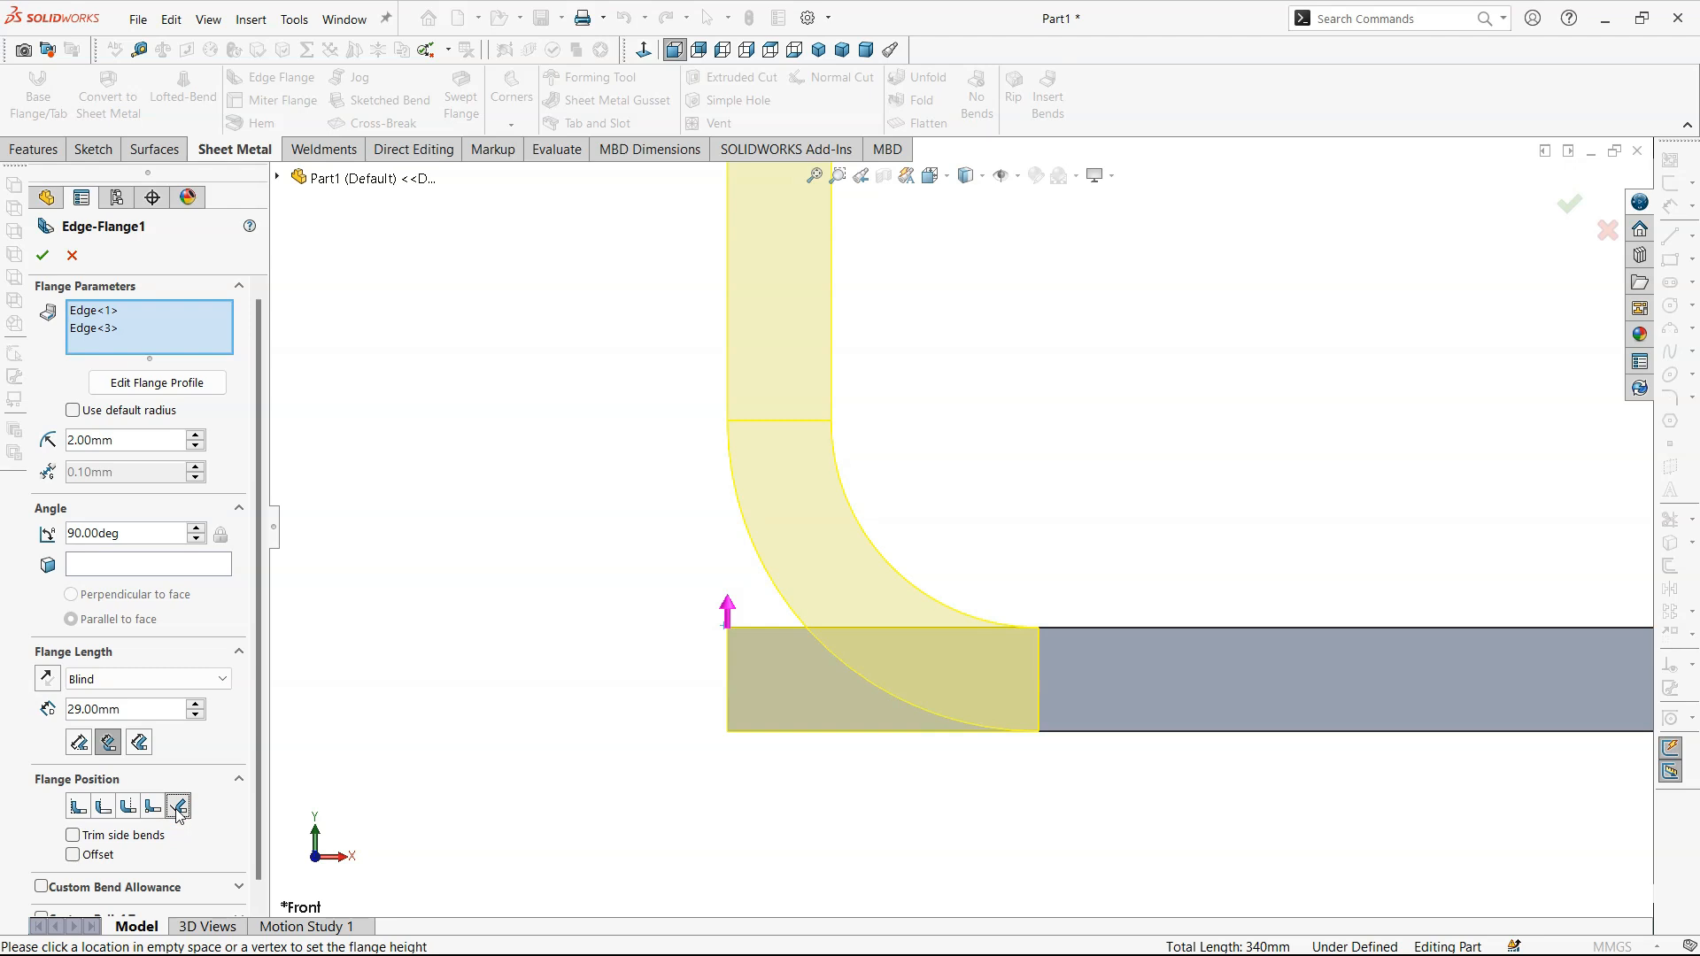
- Increase the blind flange length to 49 mm
scroll(733, 641, "up", 5)
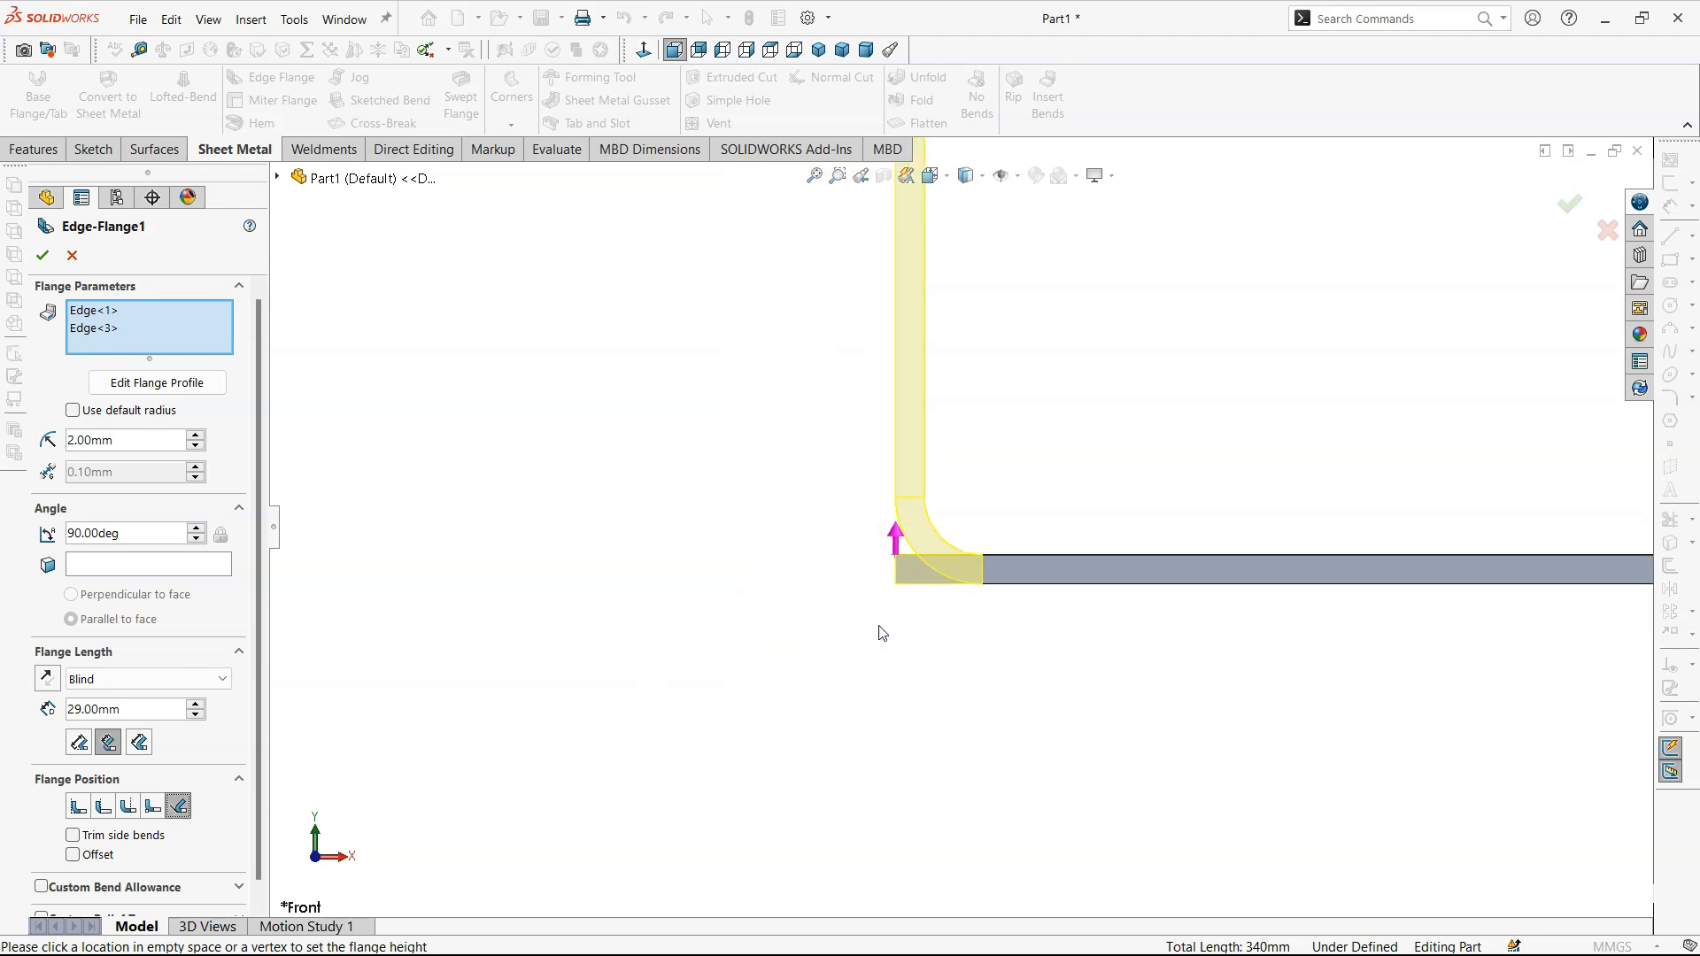
scroll(1048, 555, "down", 1)
left_click(197, 704)
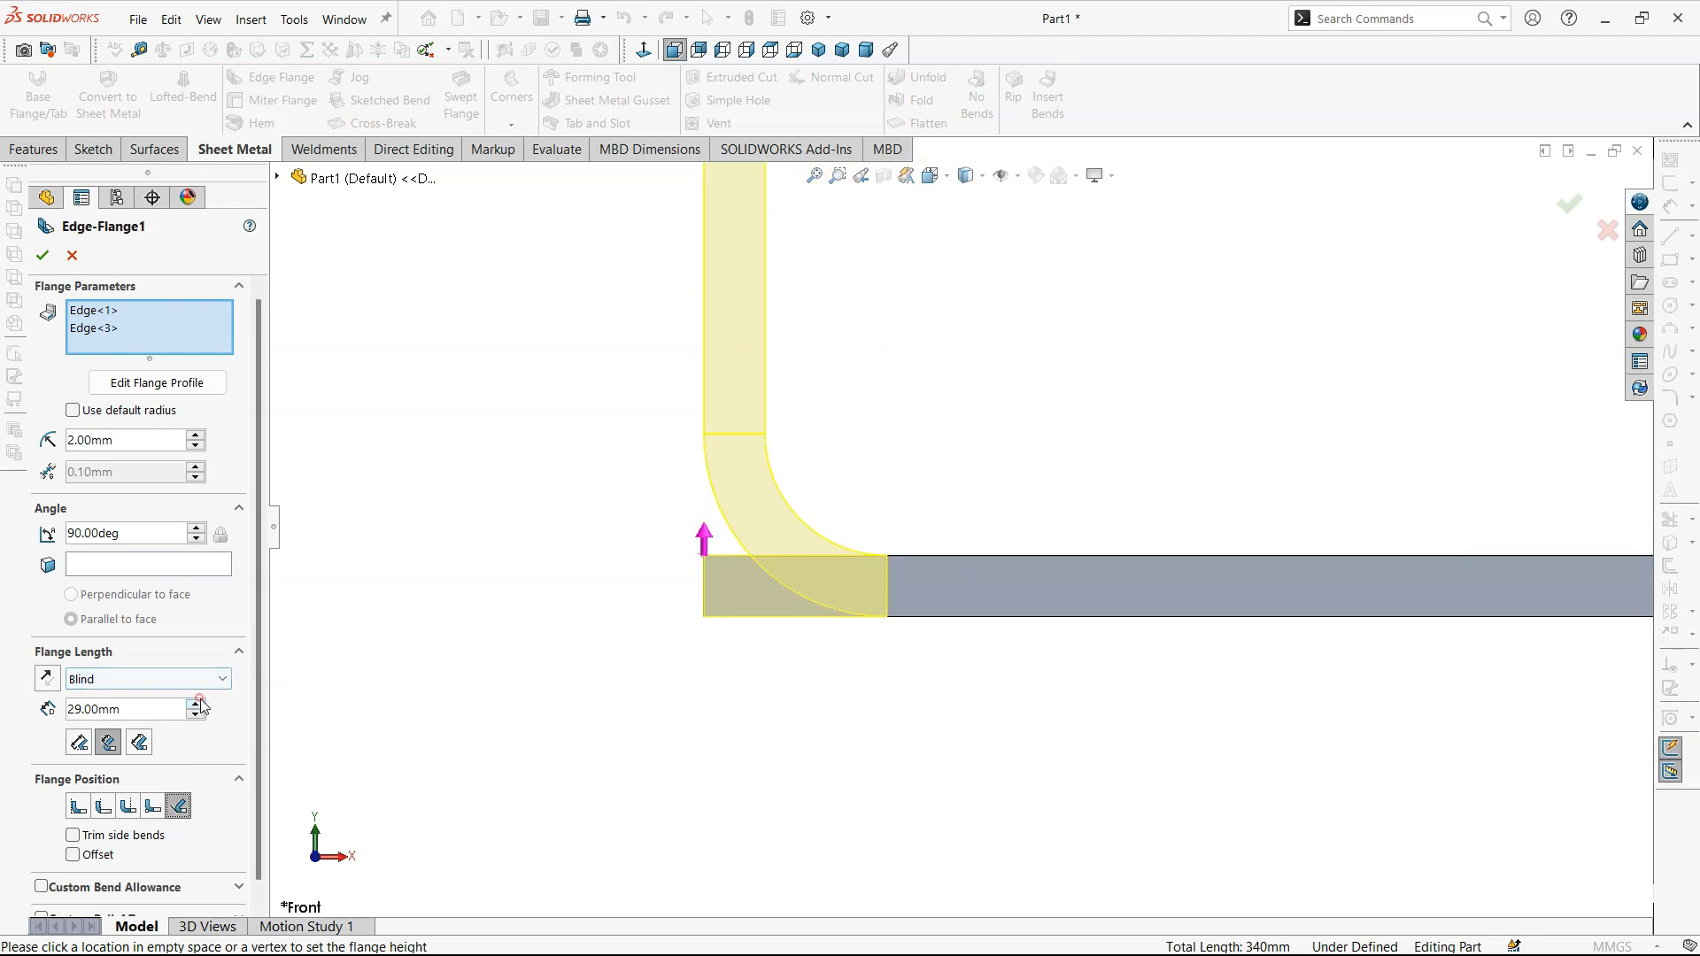
left_click(196, 704)
- Try flange angles from 90 up to 94 degrees with Tangent to Bend and return to 90 degrees
left_click(197, 529)
left_click(197, 530)
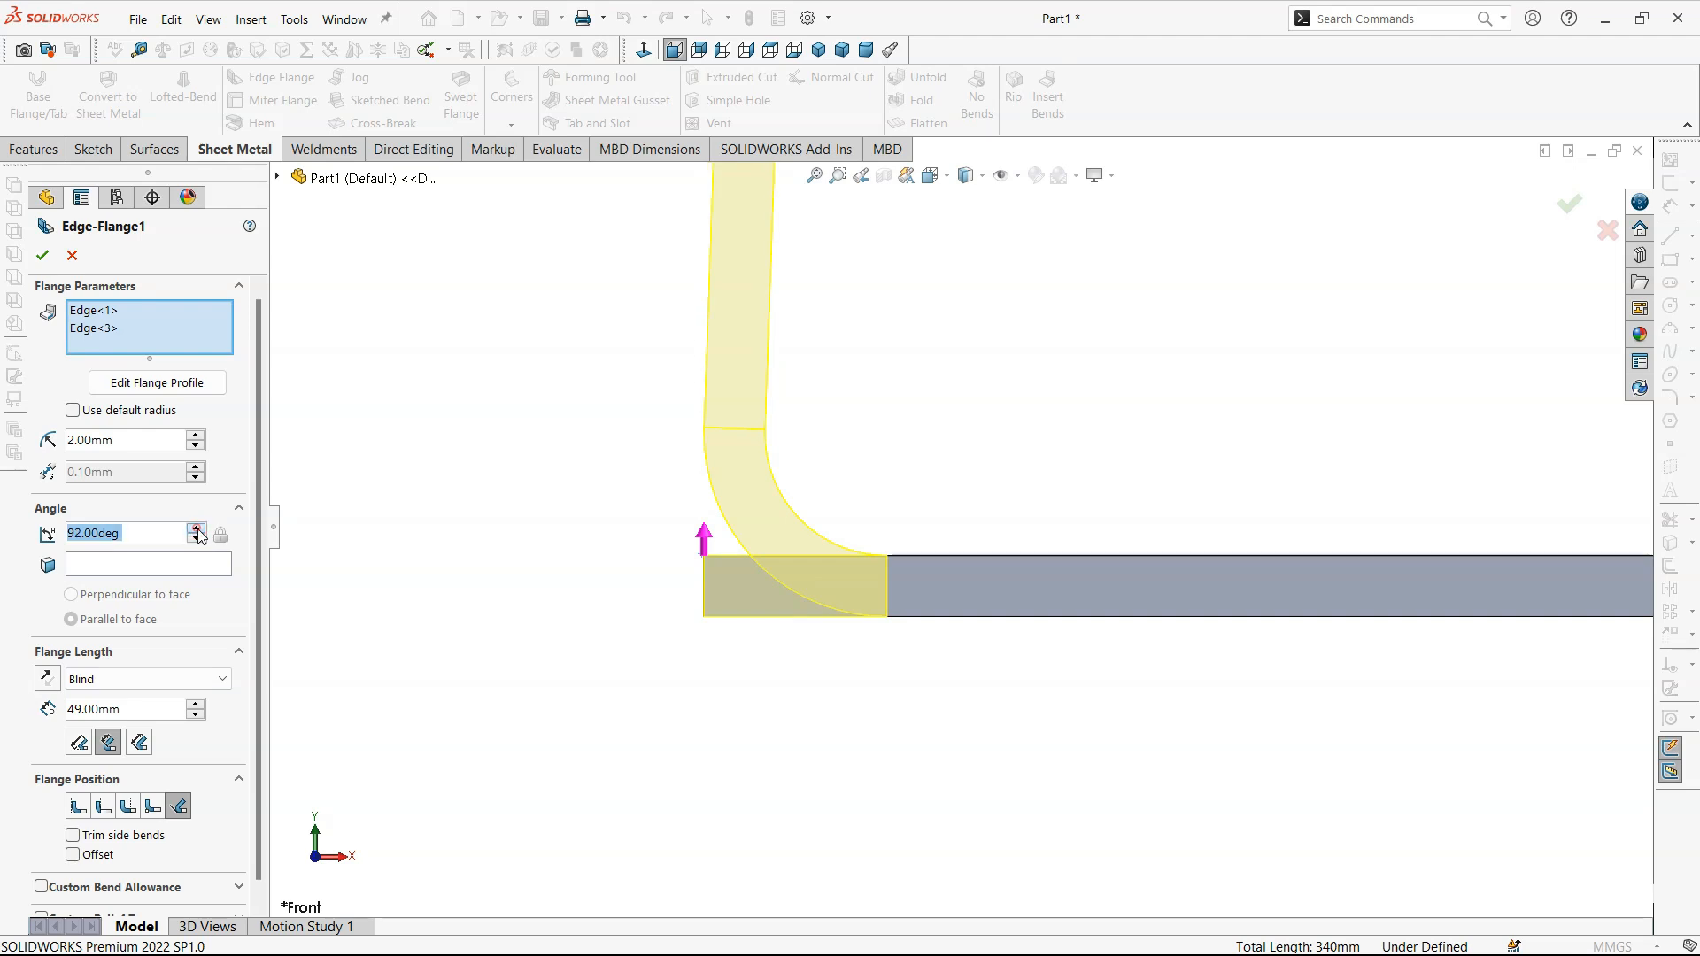
left_click(197, 529)
left_click(196, 538)
left_click(197, 538)
left_click(197, 538)
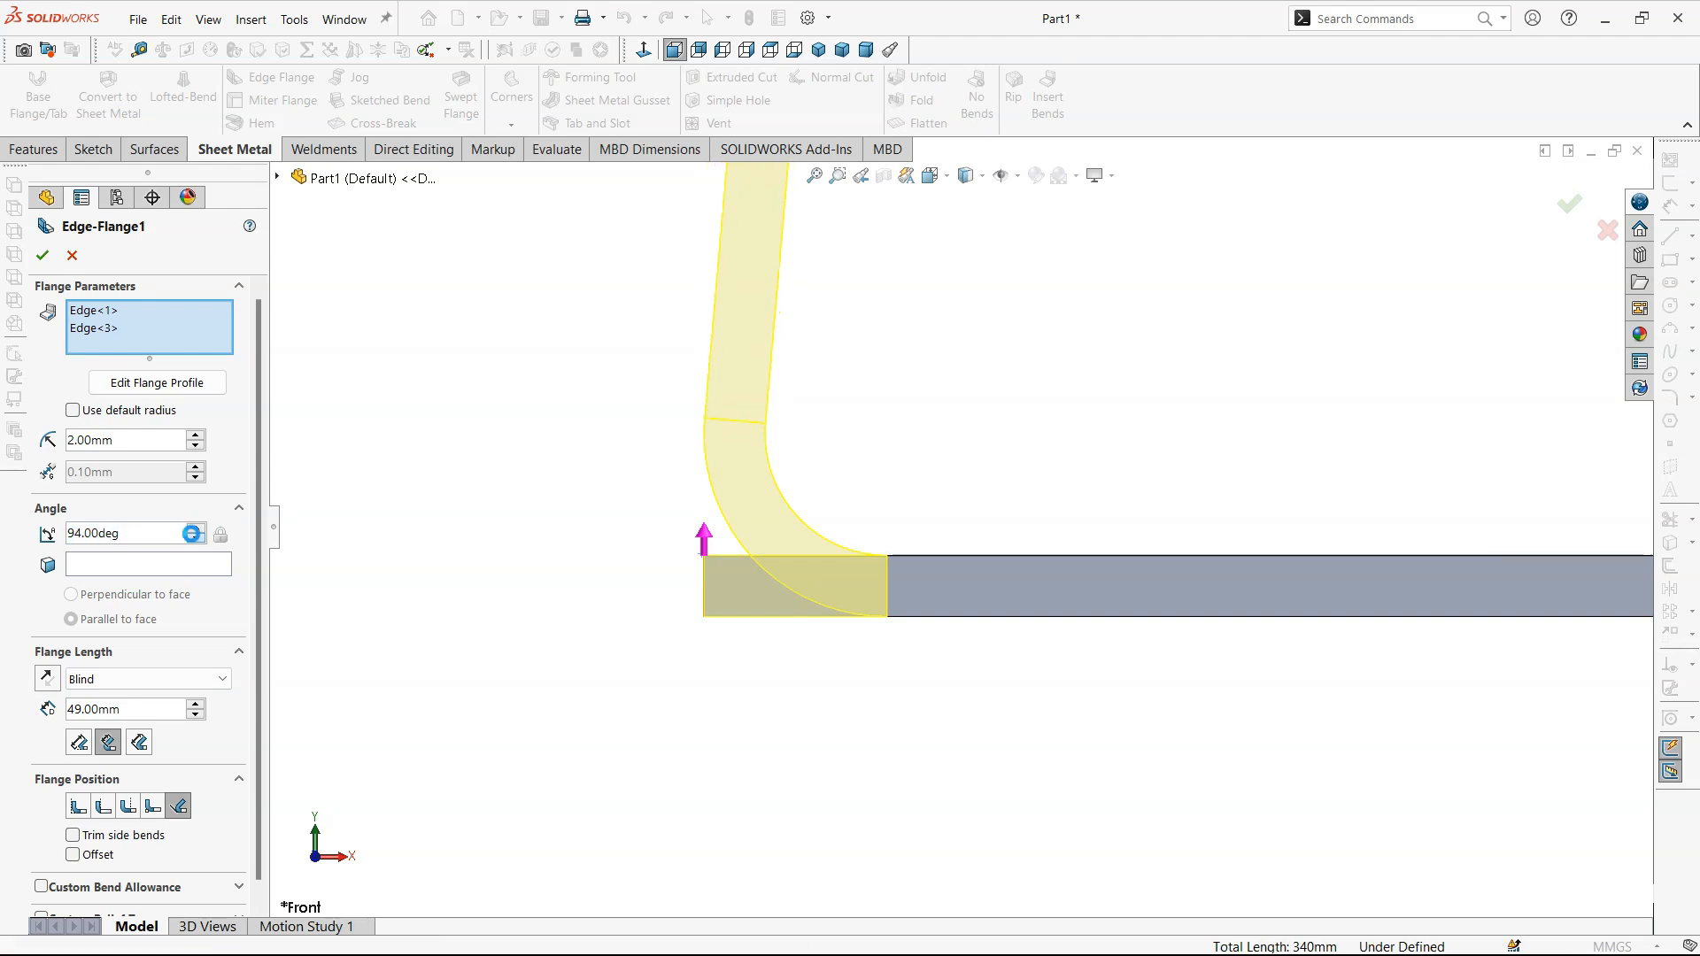
left_click(195, 538)
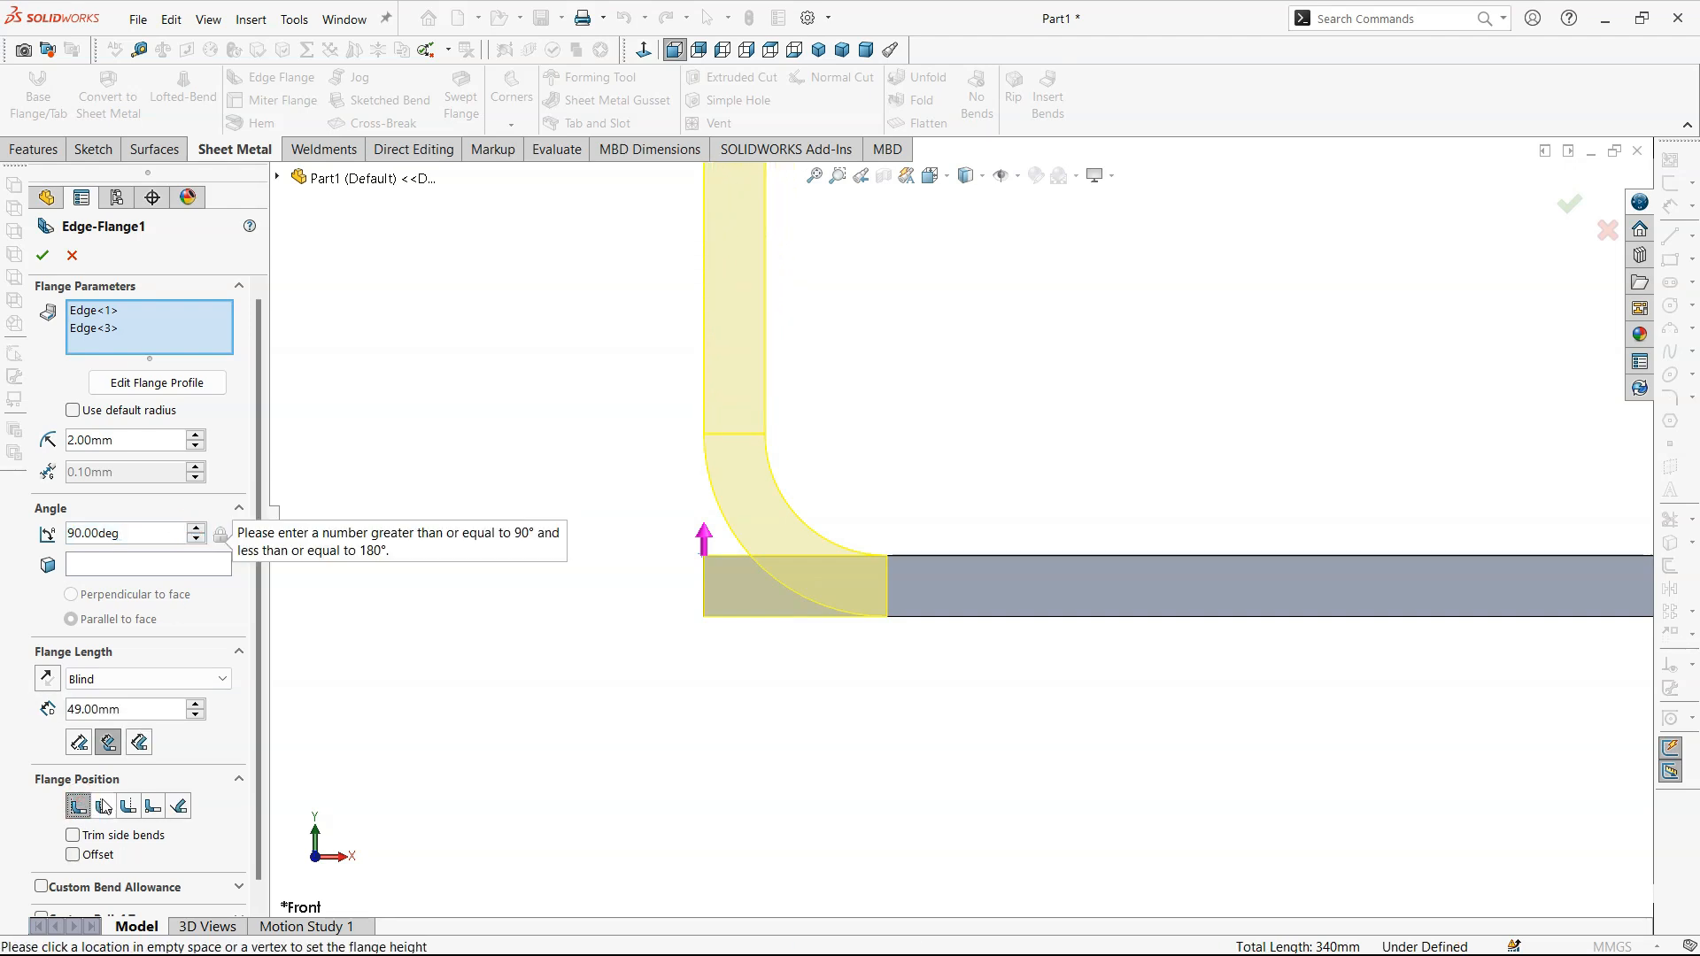
- Try the Material Inside position with the flange angle raised to 102 degrees and lowered to 89 degrees
left_click(196, 529)
left_click(196, 529)
left_click(196, 529)
left_click(195, 528)
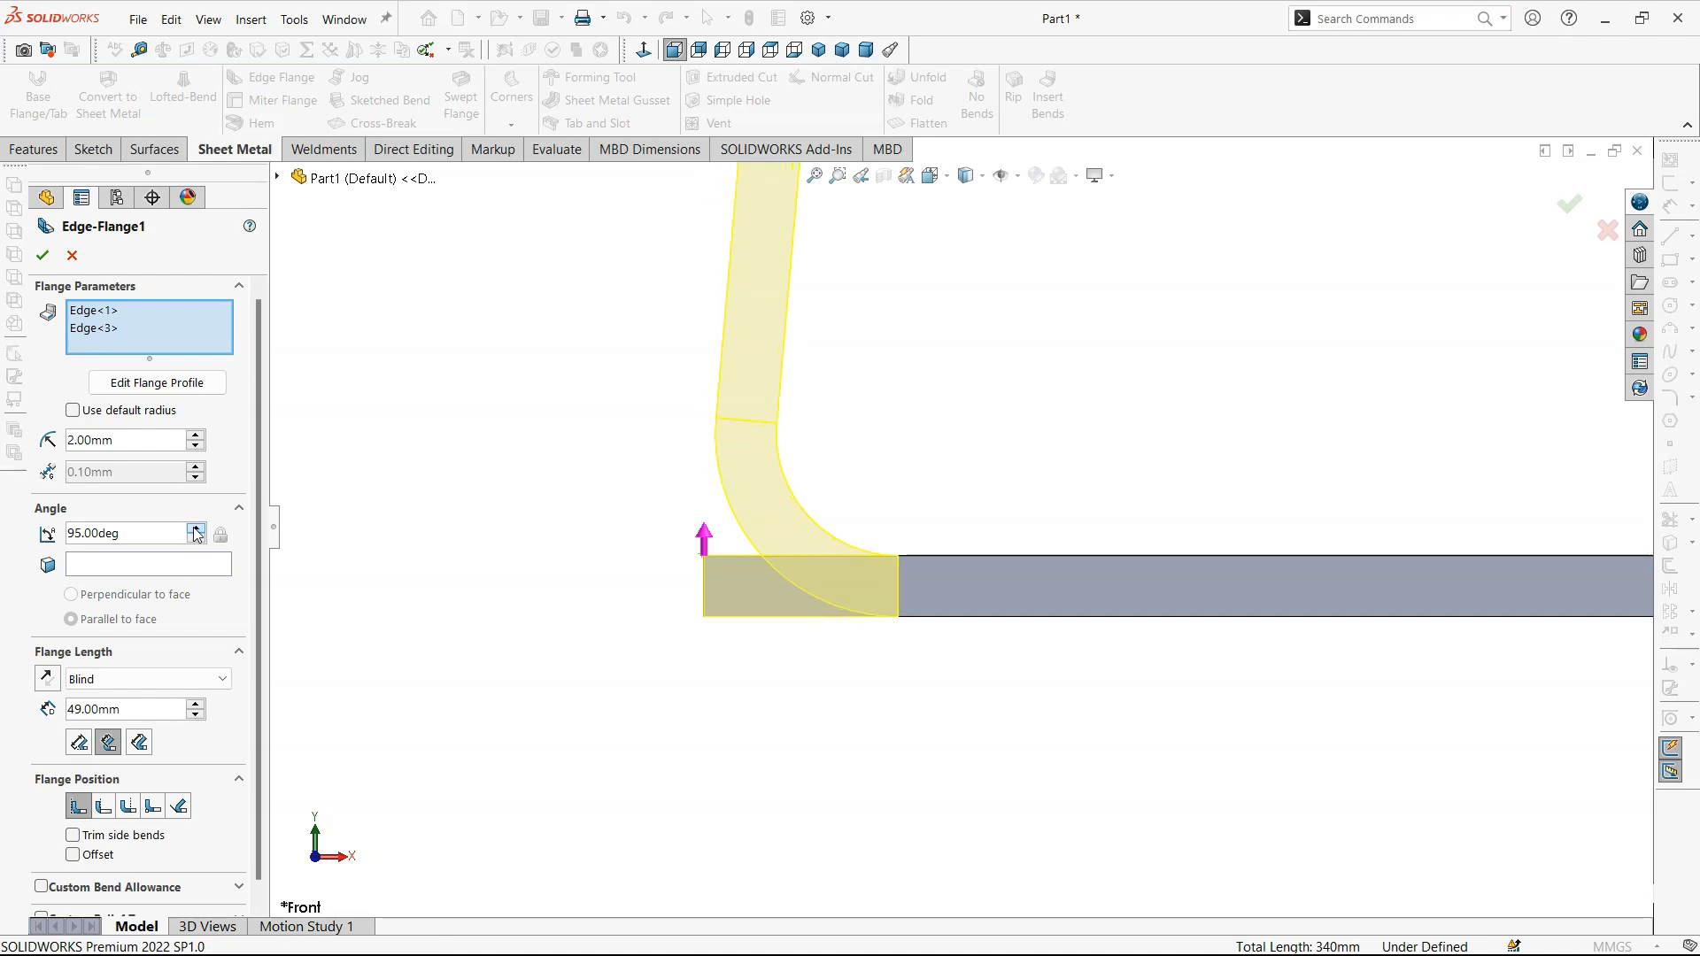
left_click(196, 529)
left_click(196, 529)
left_click(197, 539)
left_click(196, 539)
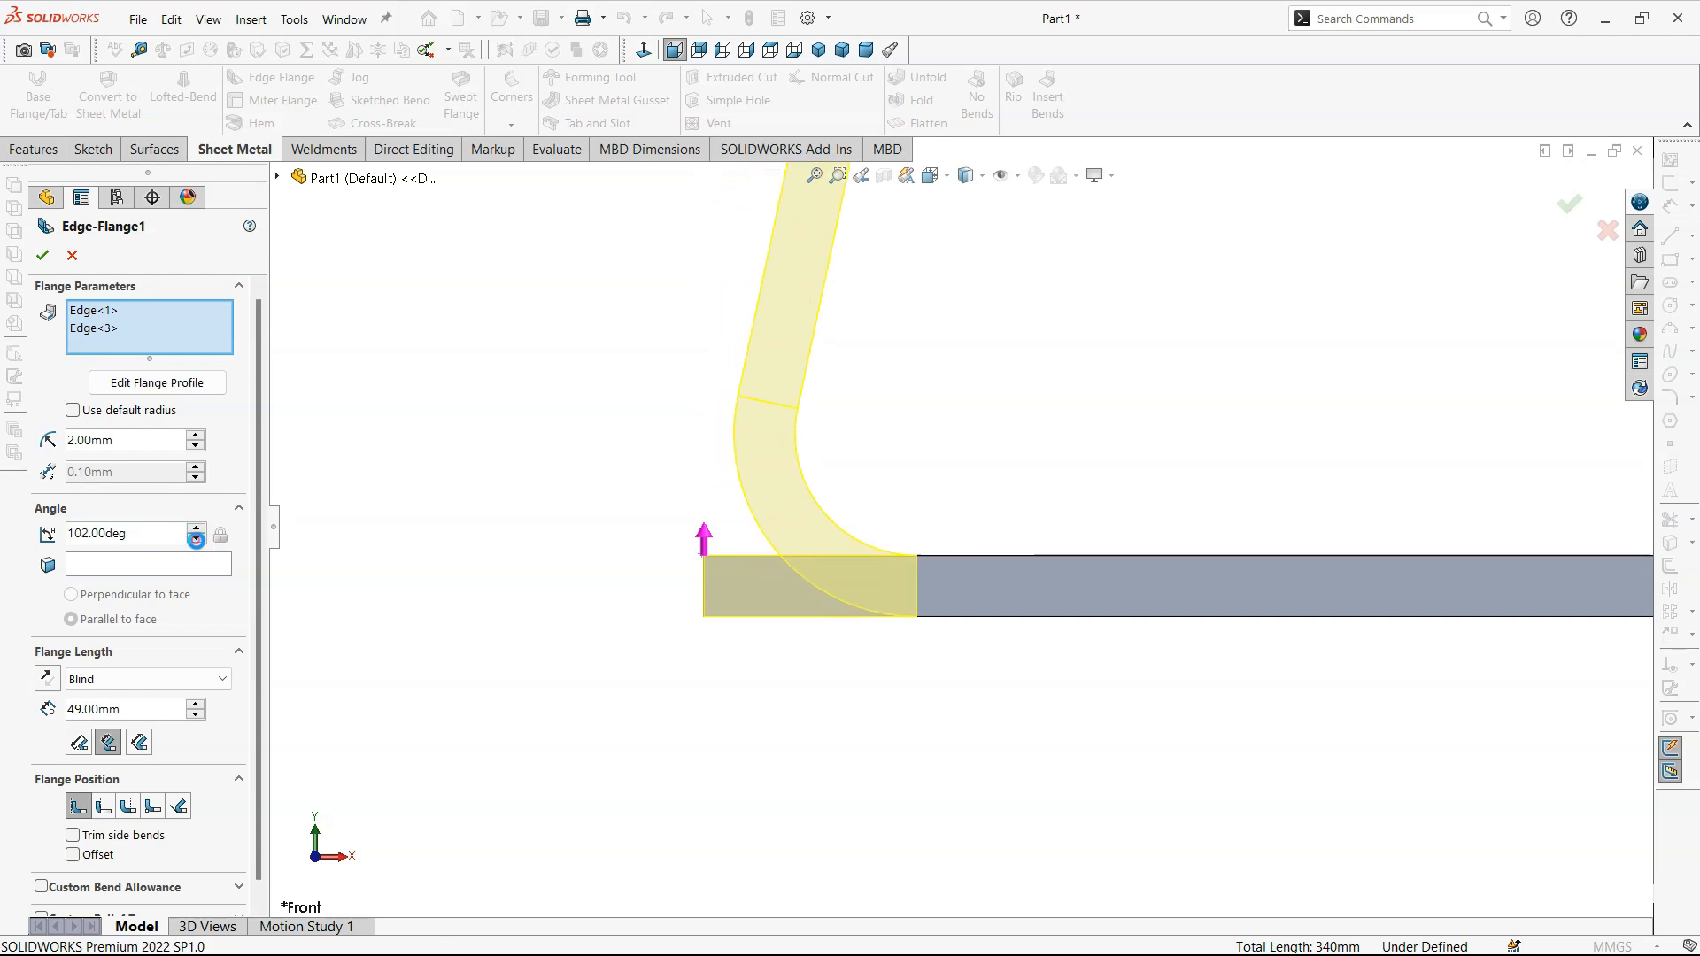
left_click(196, 539)
left_click(196, 539)
left_click(196, 538)
left_click(196, 538)
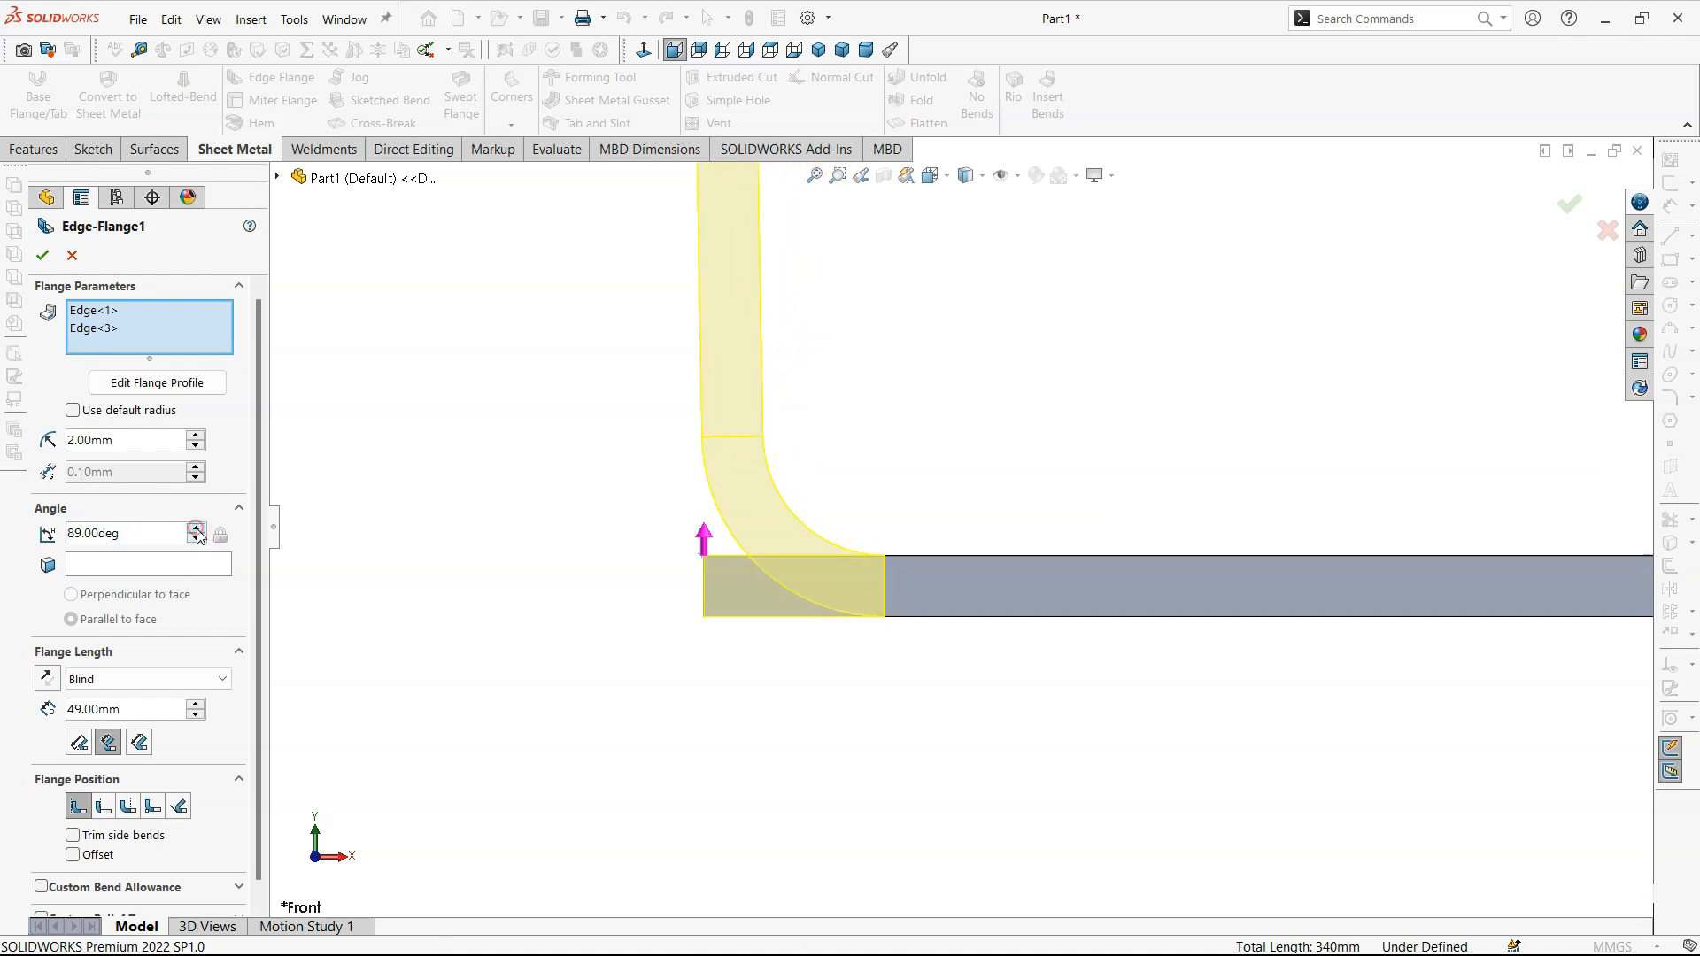
left_click(196, 538)
- Switch the flange position to Tangent to Bend and raise the flange angle to 117 degrees
left_click(178, 806)
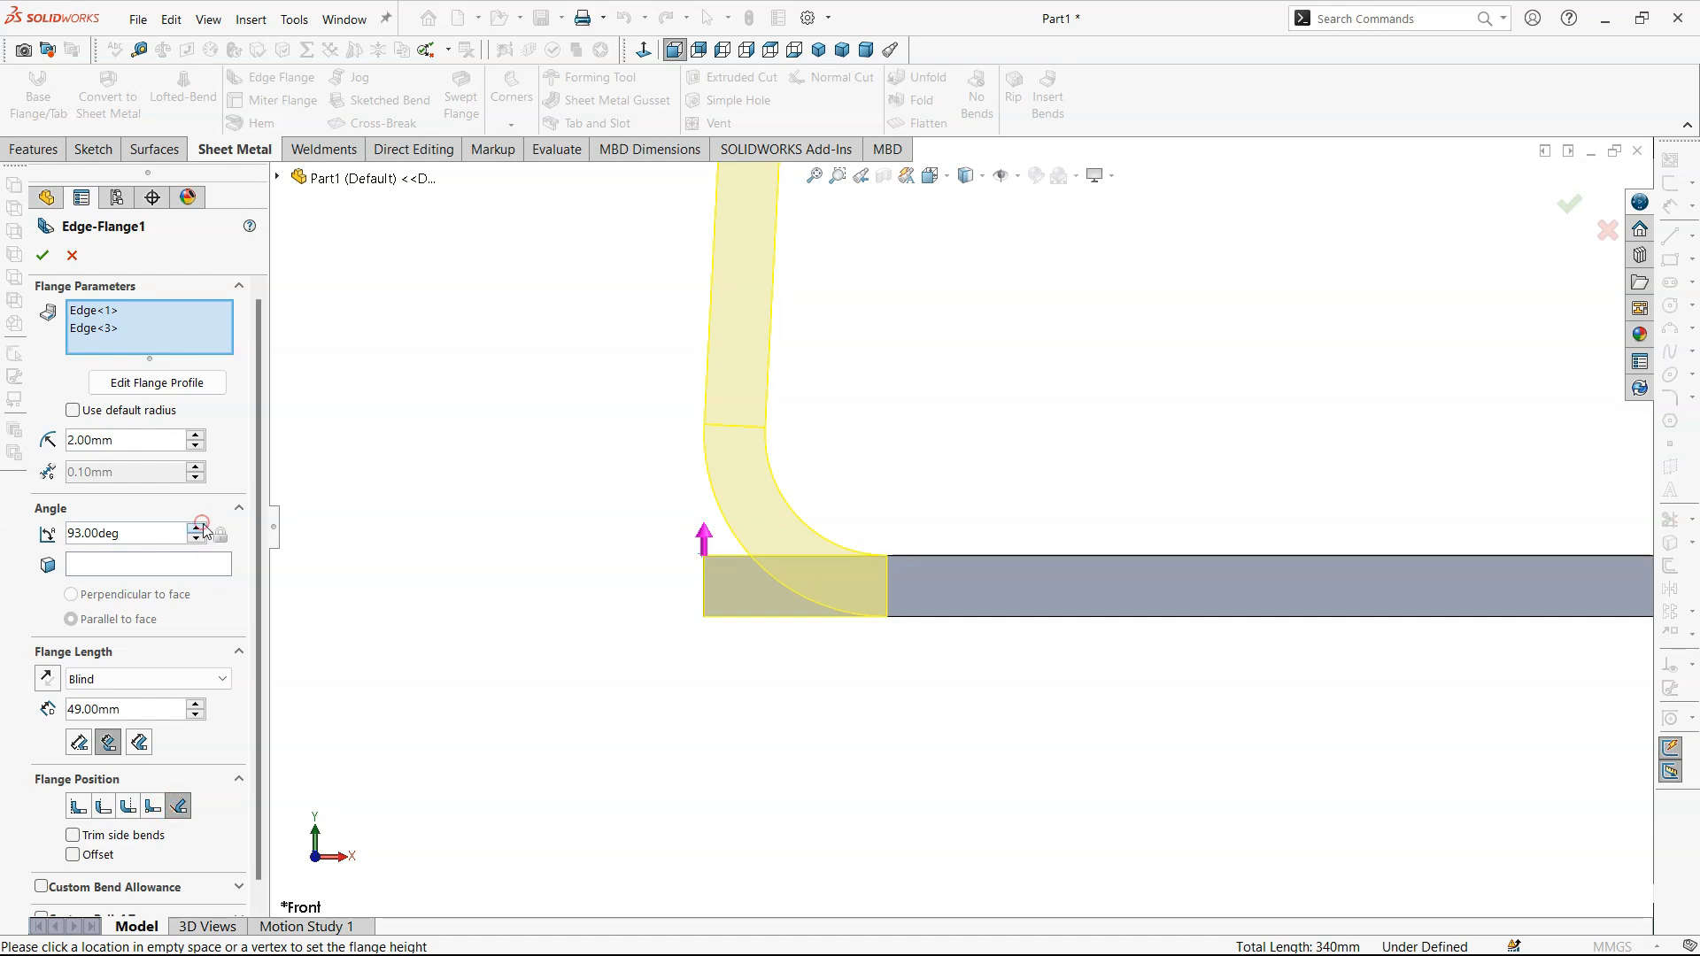
left_click(197, 528)
left_click(197, 527)
left_click(197, 528)
left_click(197, 527)
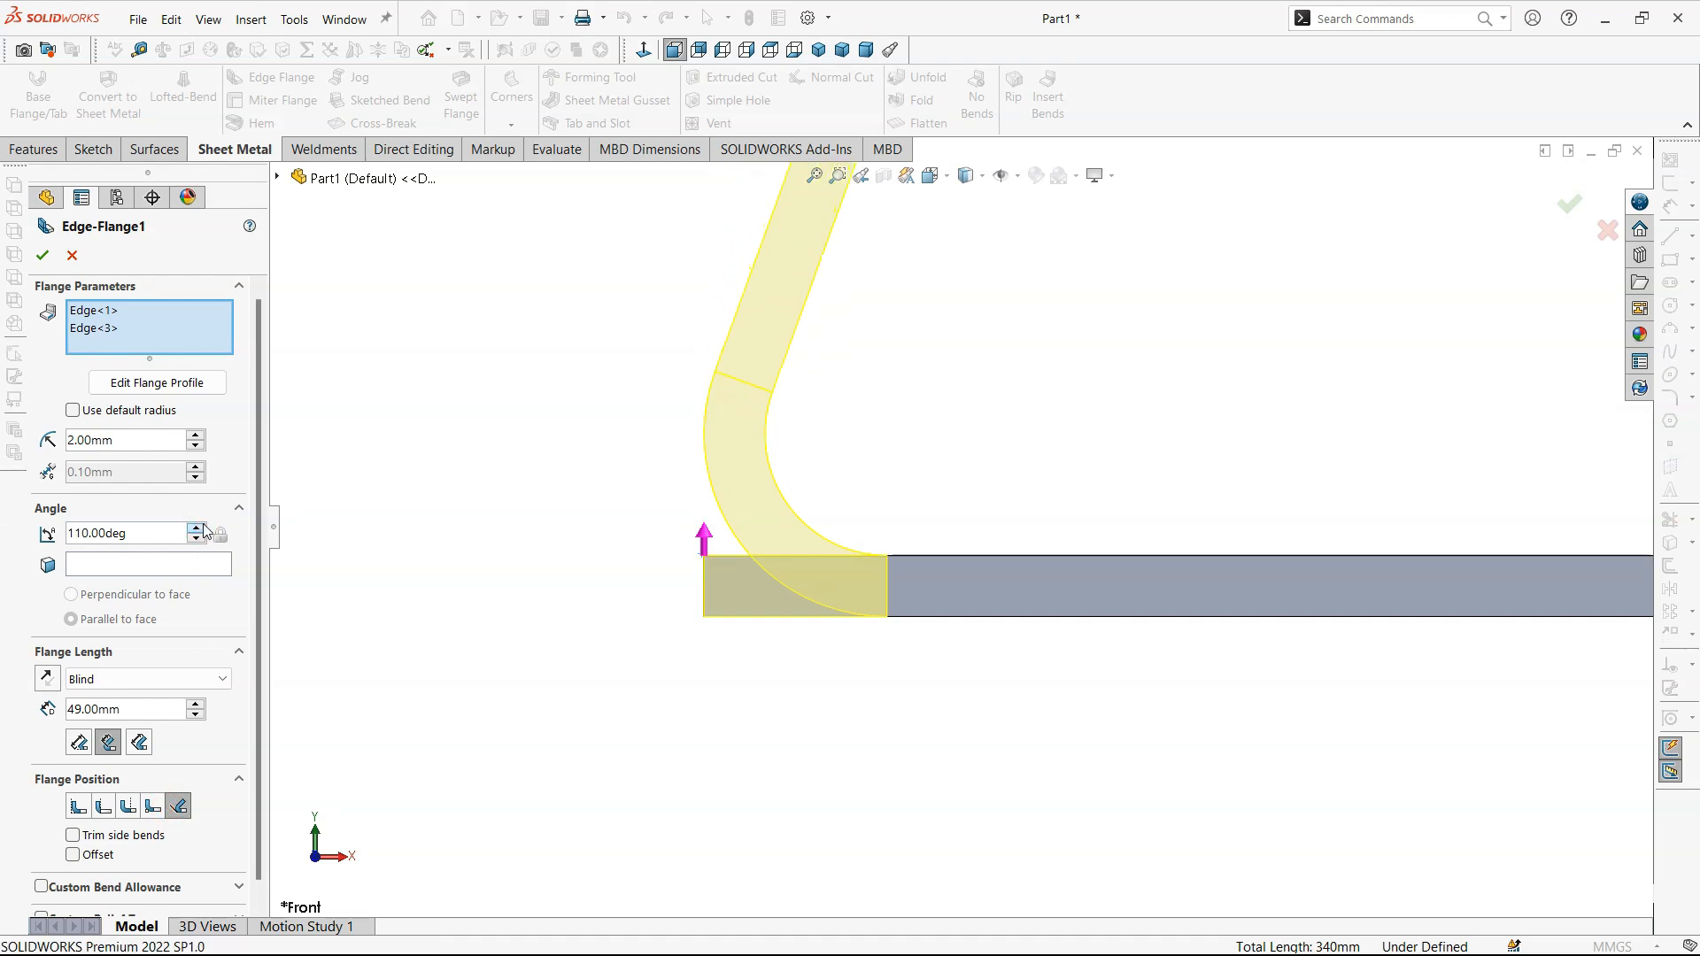
left_click(197, 528)
left_click(197, 528)
left_click(197, 528)
left_click(197, 528)
left_click(198, 528)
left_click(197, 528)
left_click(198, 527)
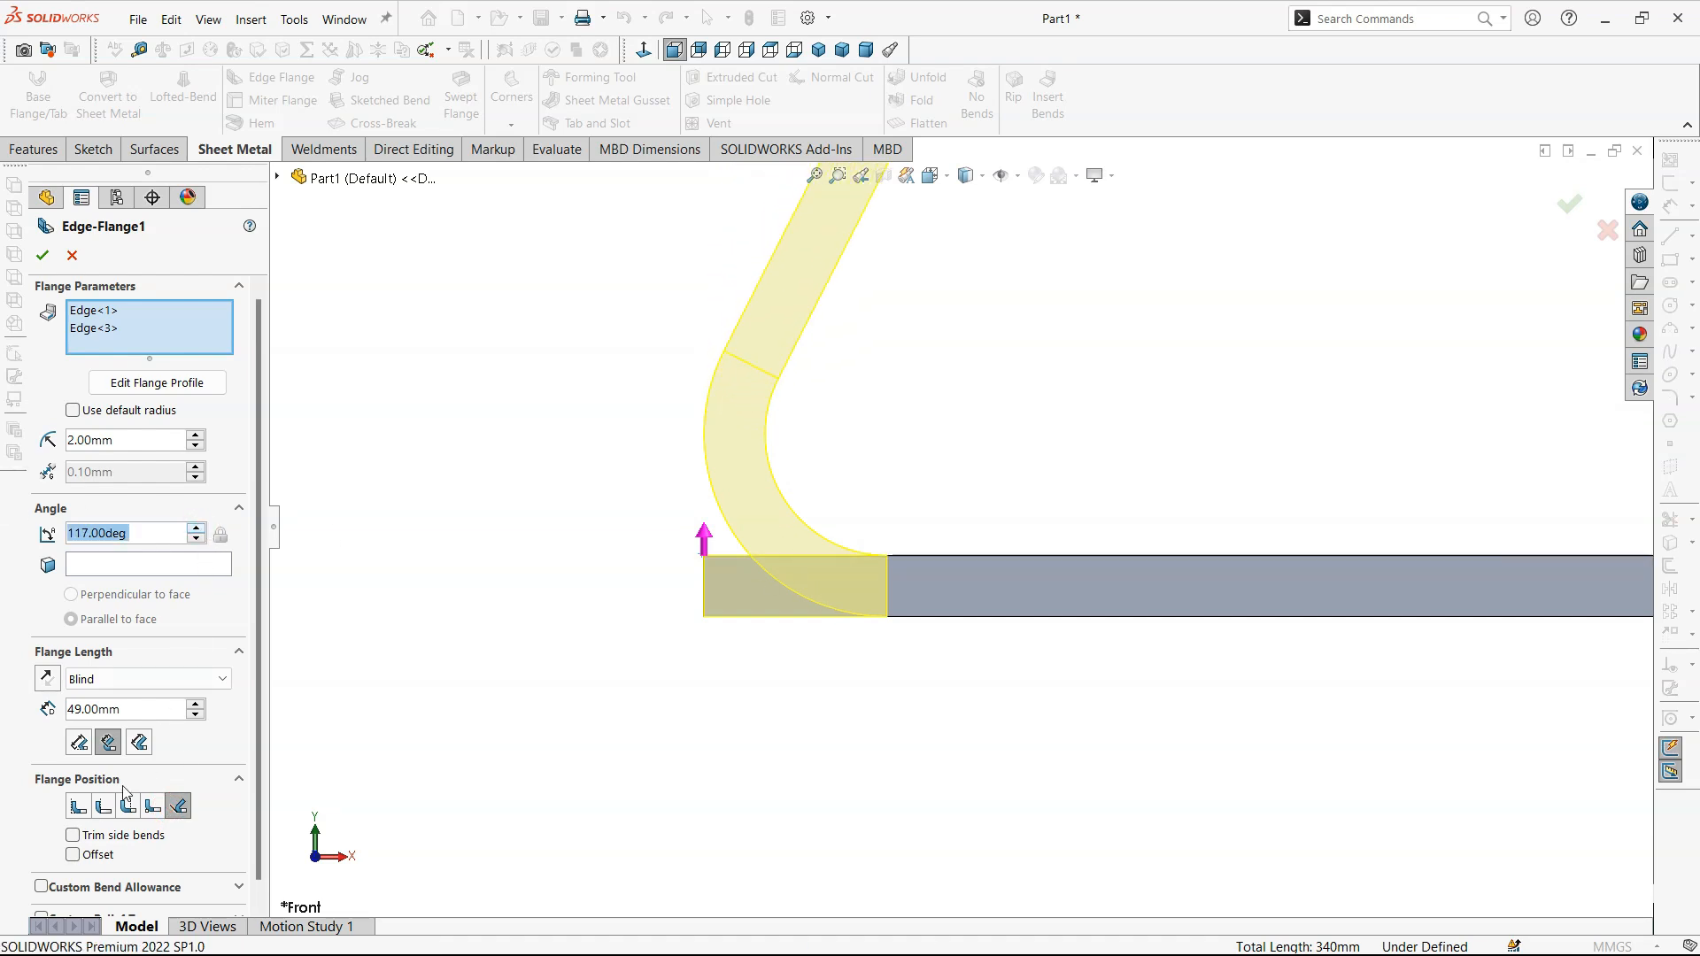
- Turn on a blind offset for the Tangent to Bend flange position and set its distance to 5 mm
left_click(77, 807)
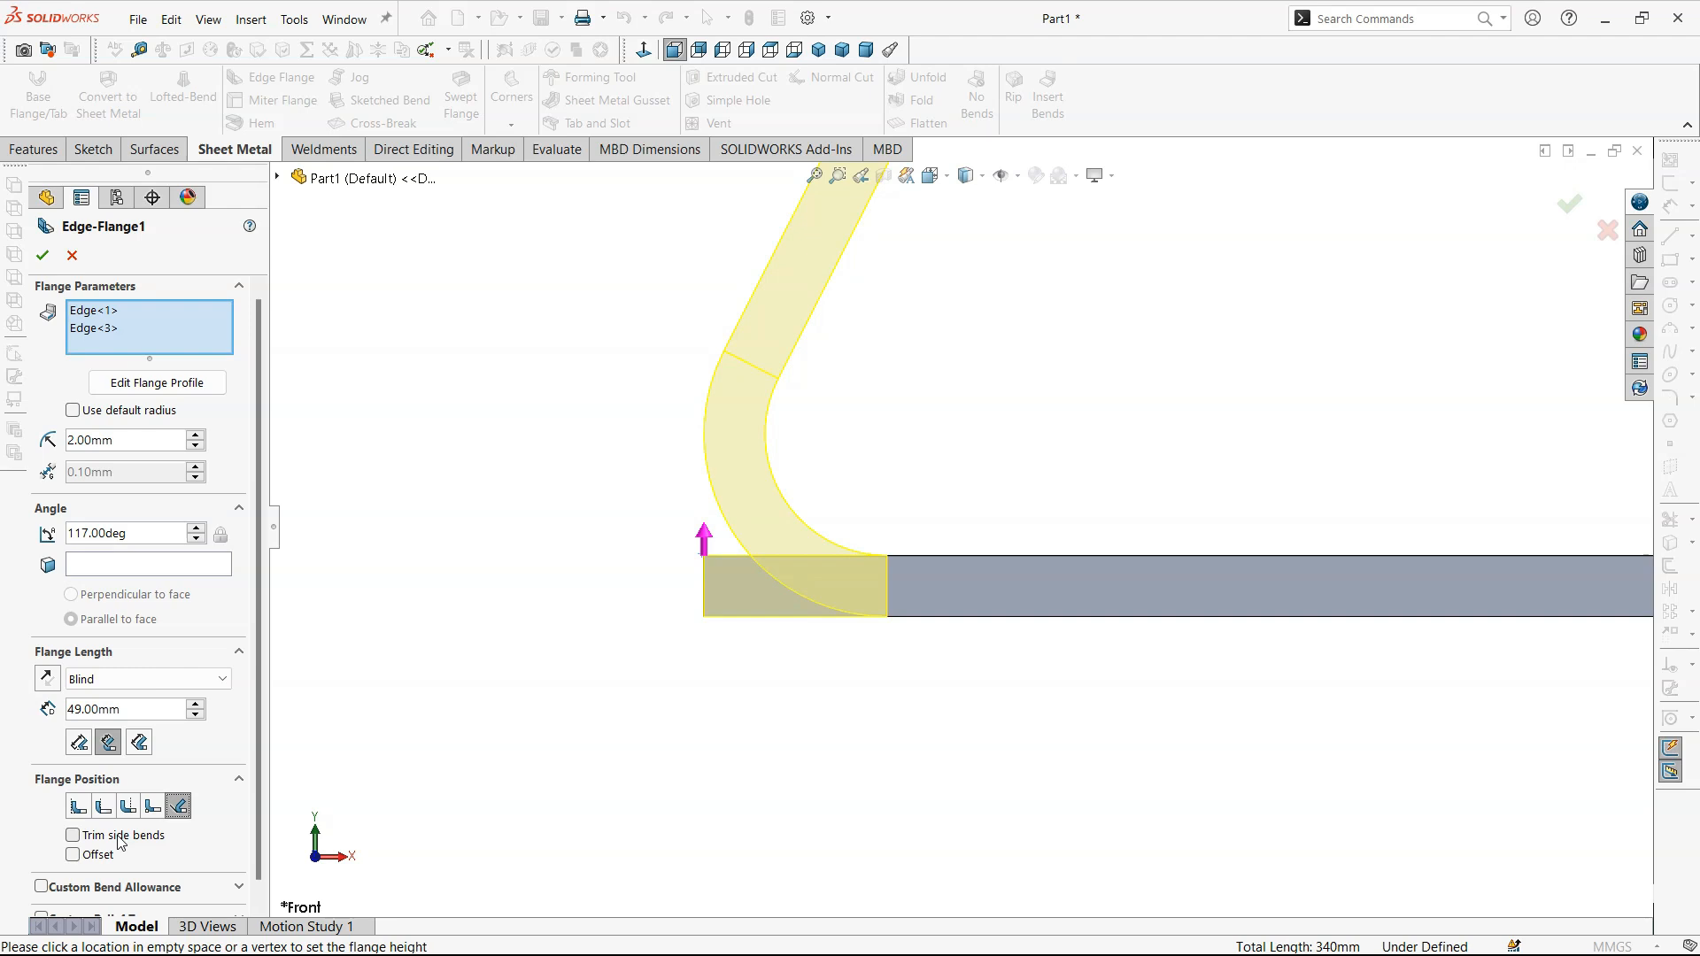
left_click(94, 859)
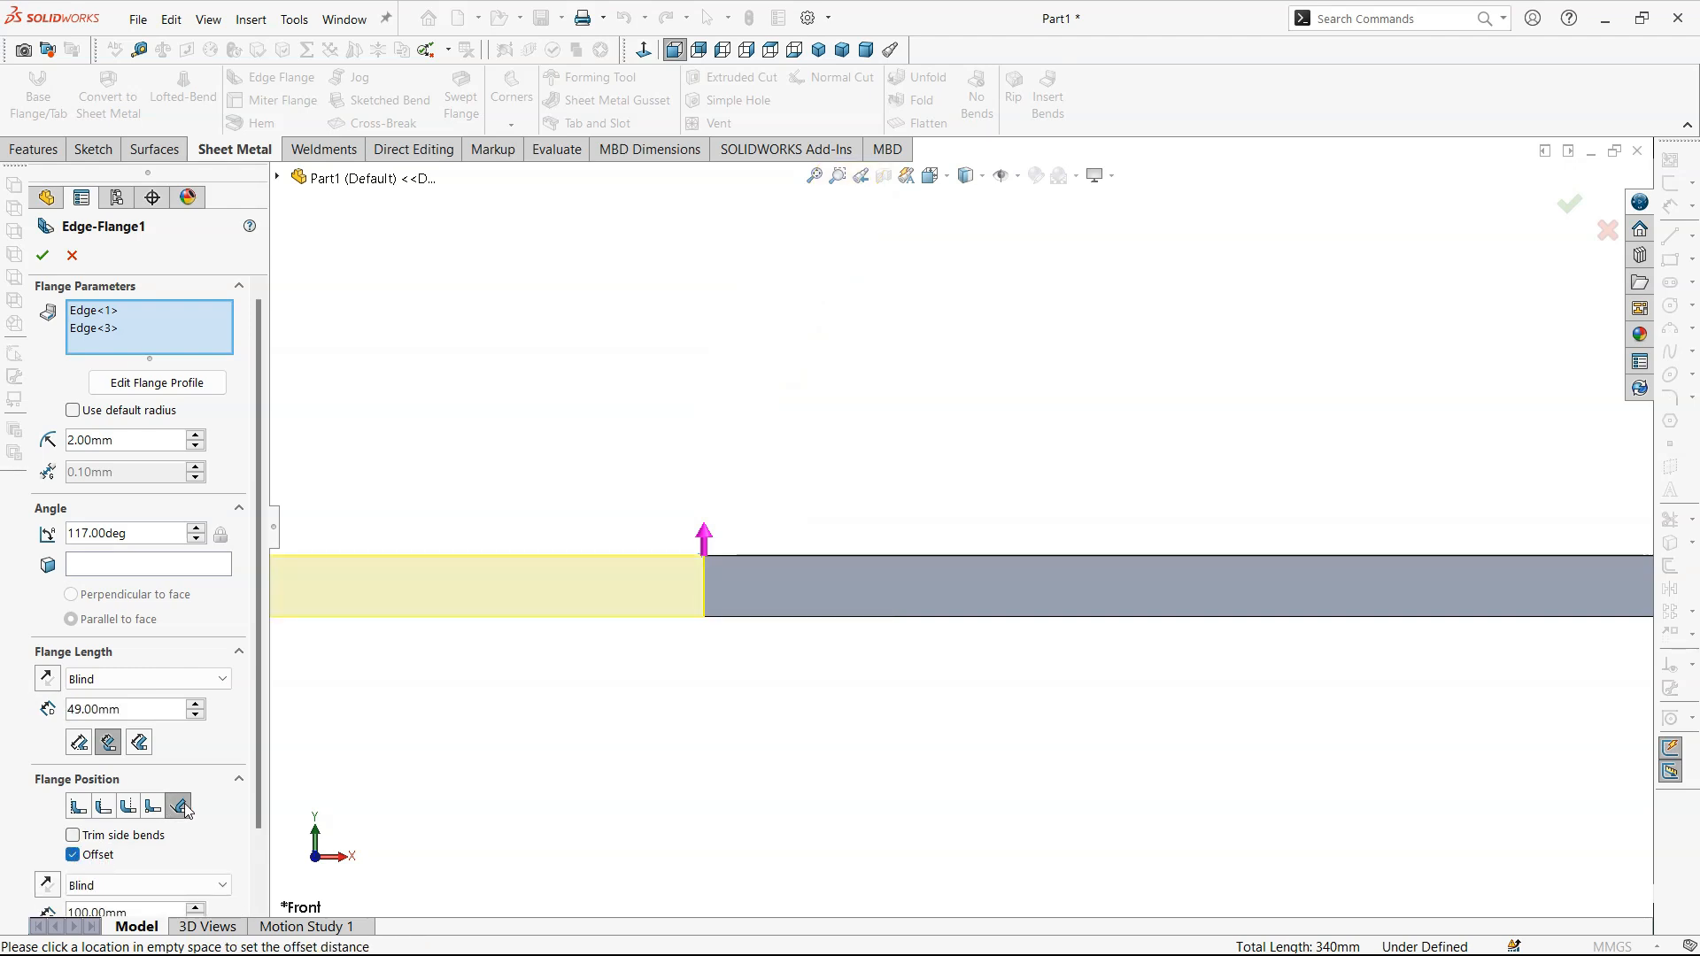
scroll(459, 711, "up", 7)
scroll(725, 696, "down", 2)
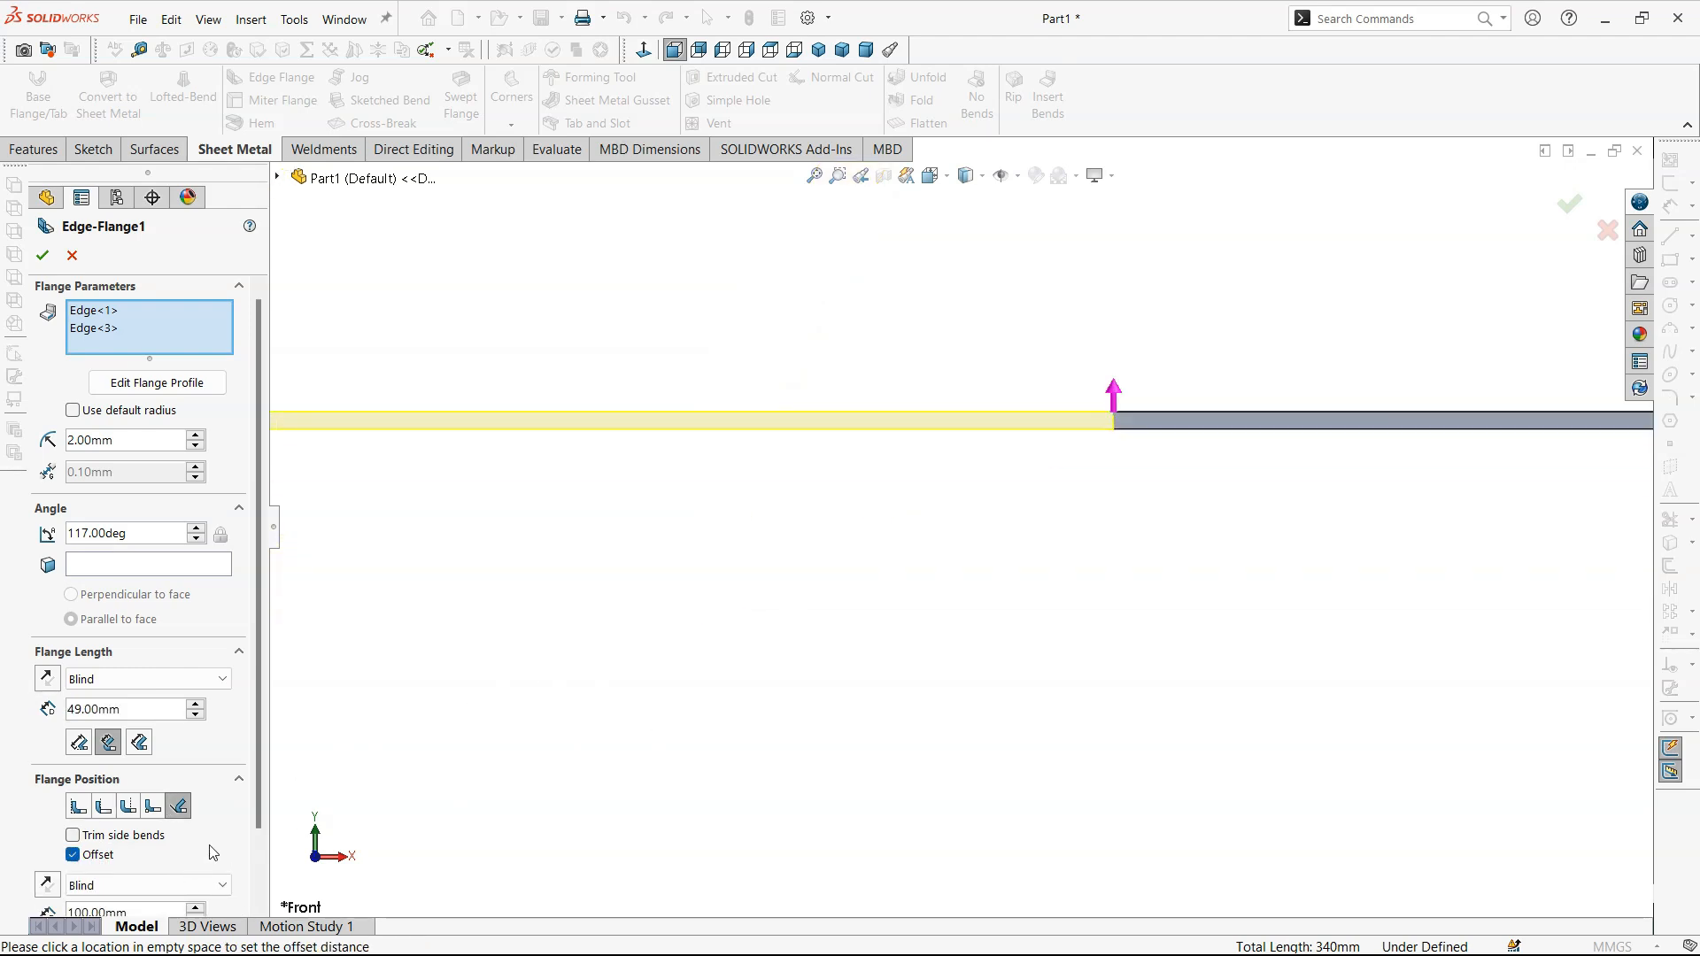
scroll(213, 852, "down", 1)
double_click(163, 838)
type("5")
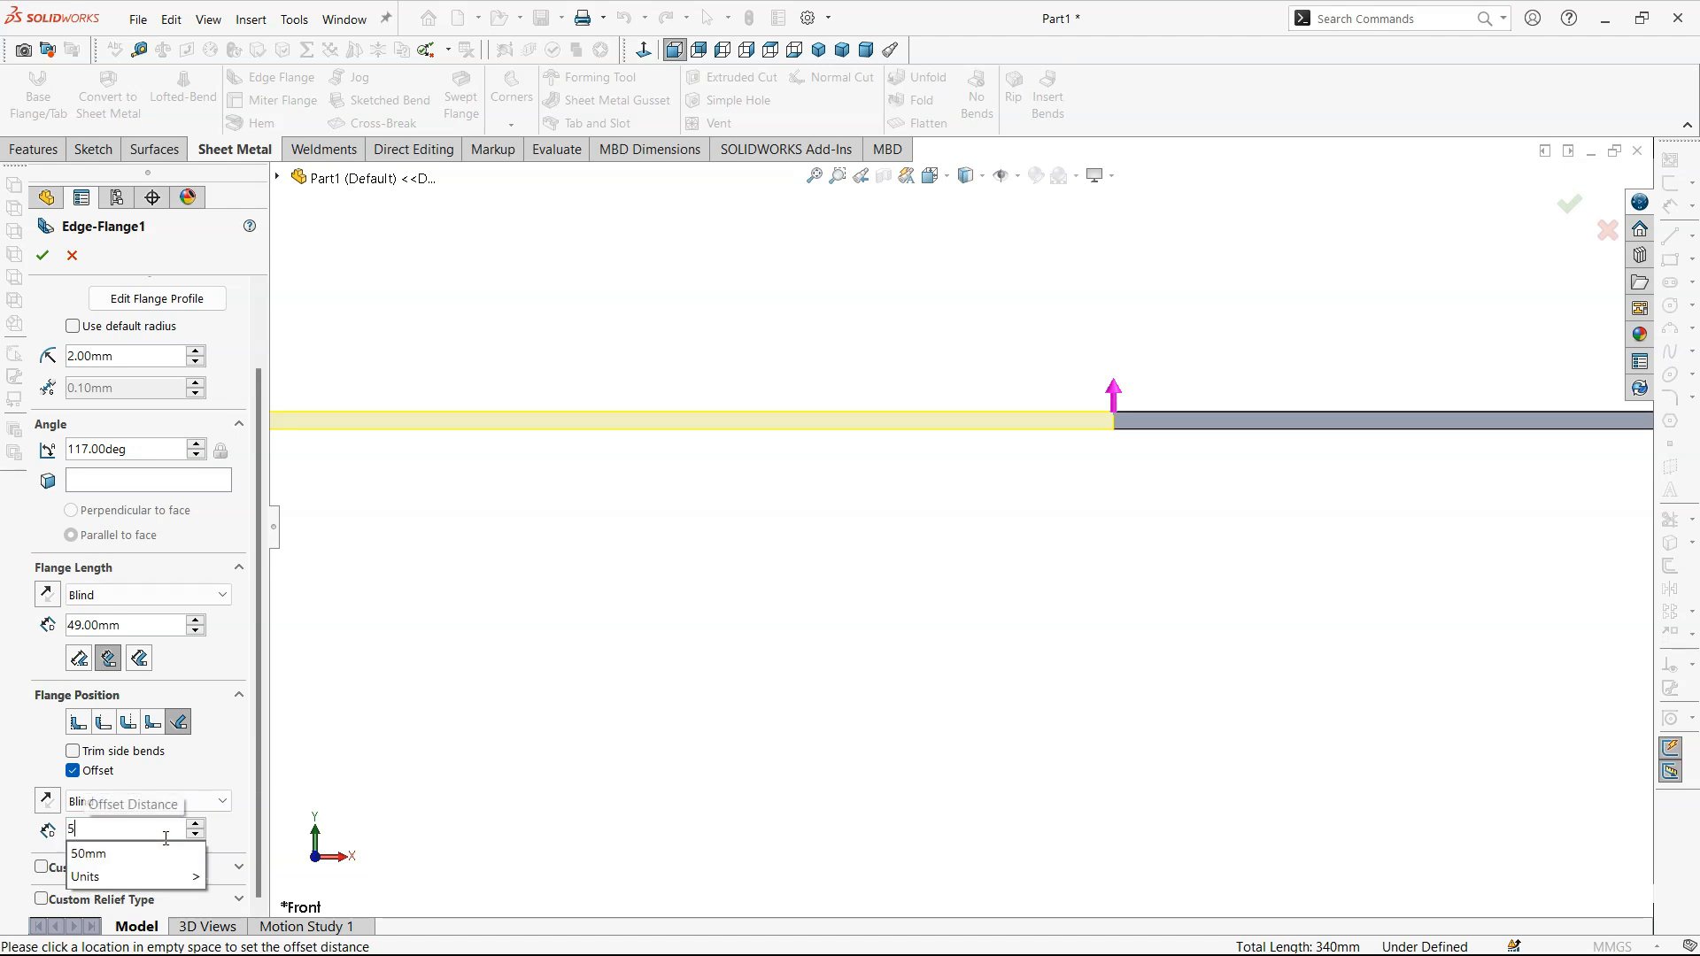
key("Return")
scroll(1276, 422, "down", 5)
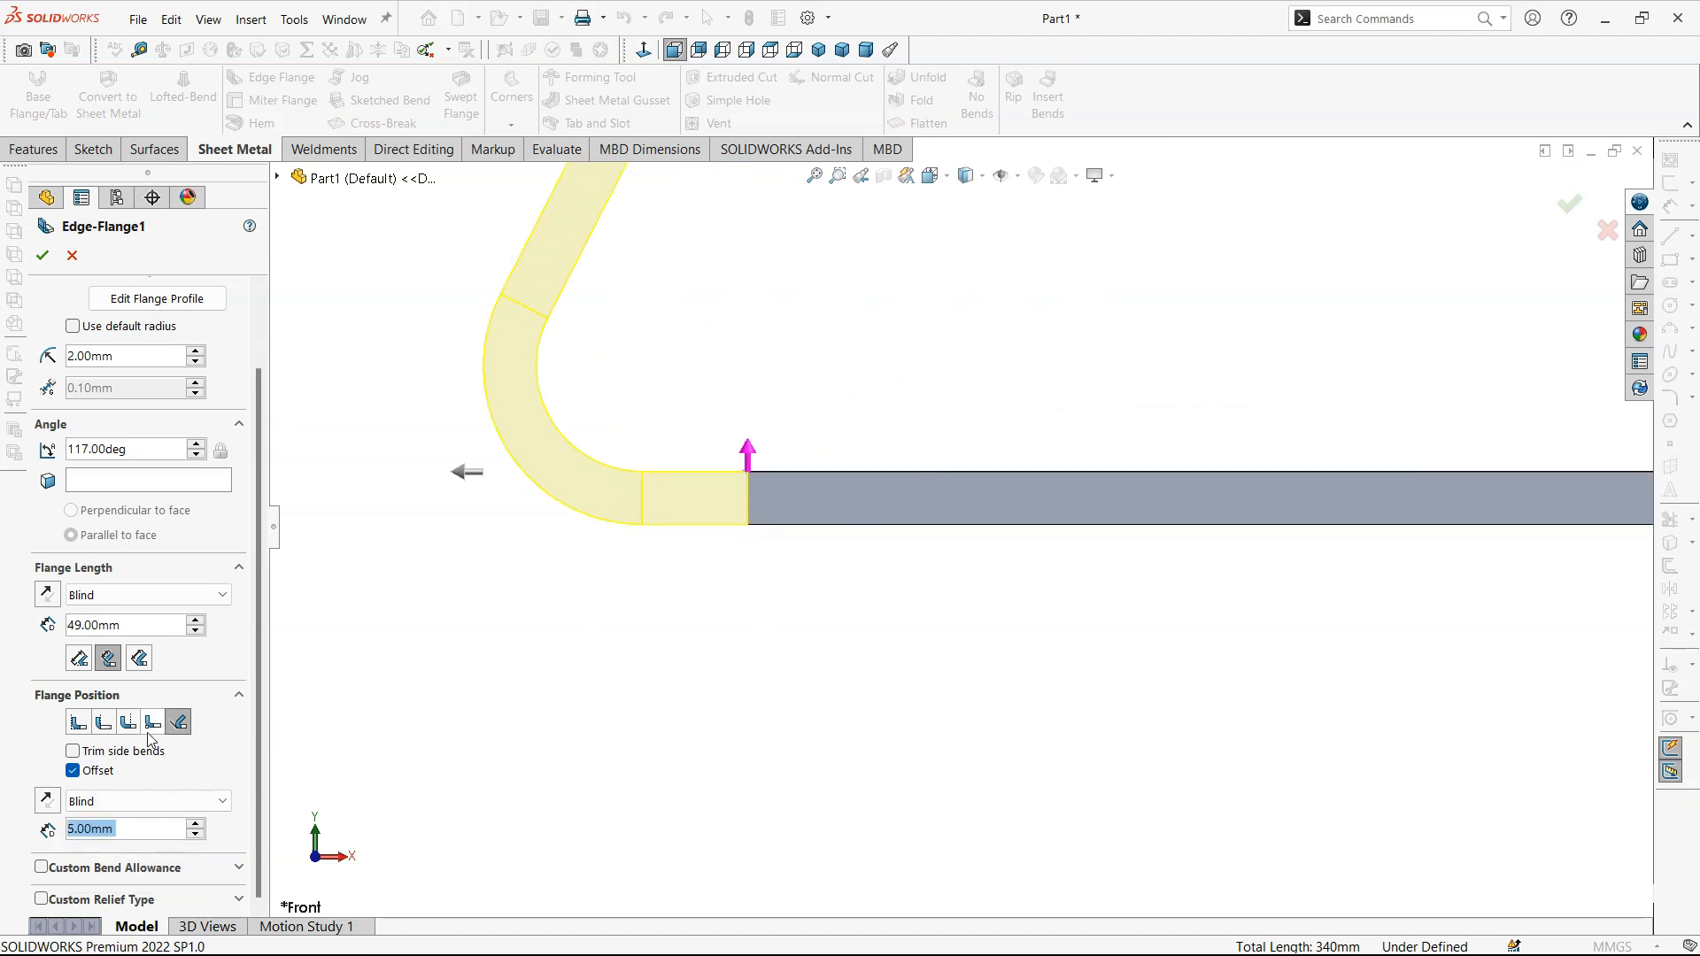
- Change the flange position to Material Inside, turn the offset off and on again, and set it to 5 mm
left_click(78, 724)
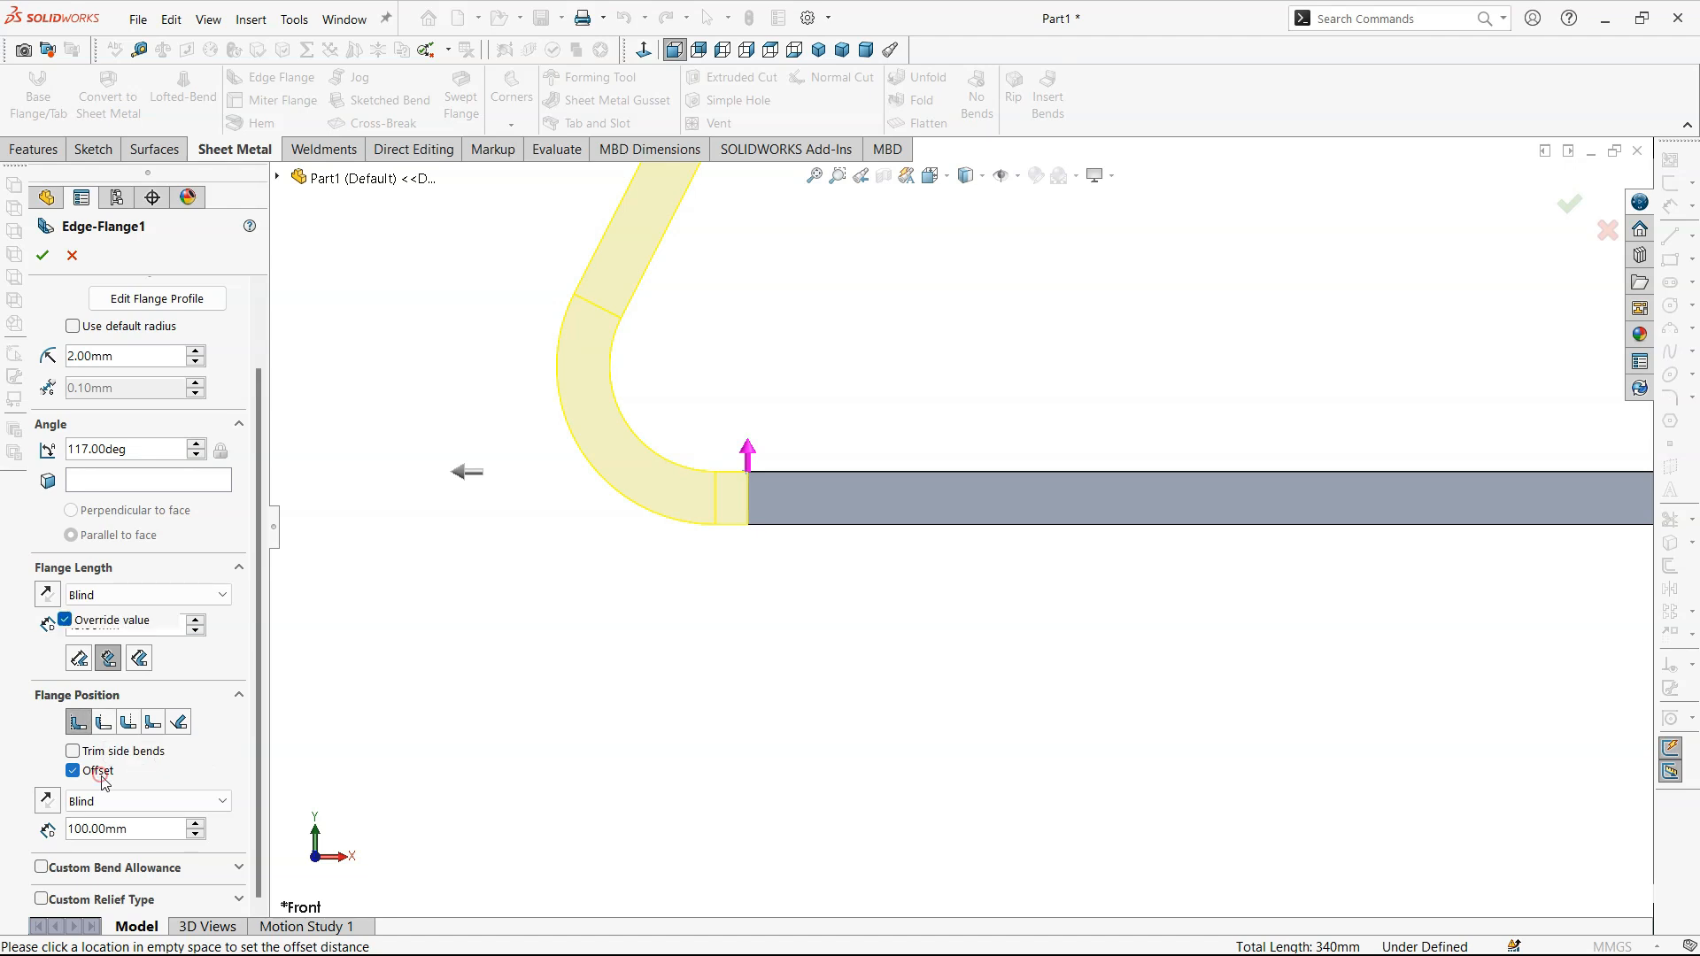
left_click(73, 770)
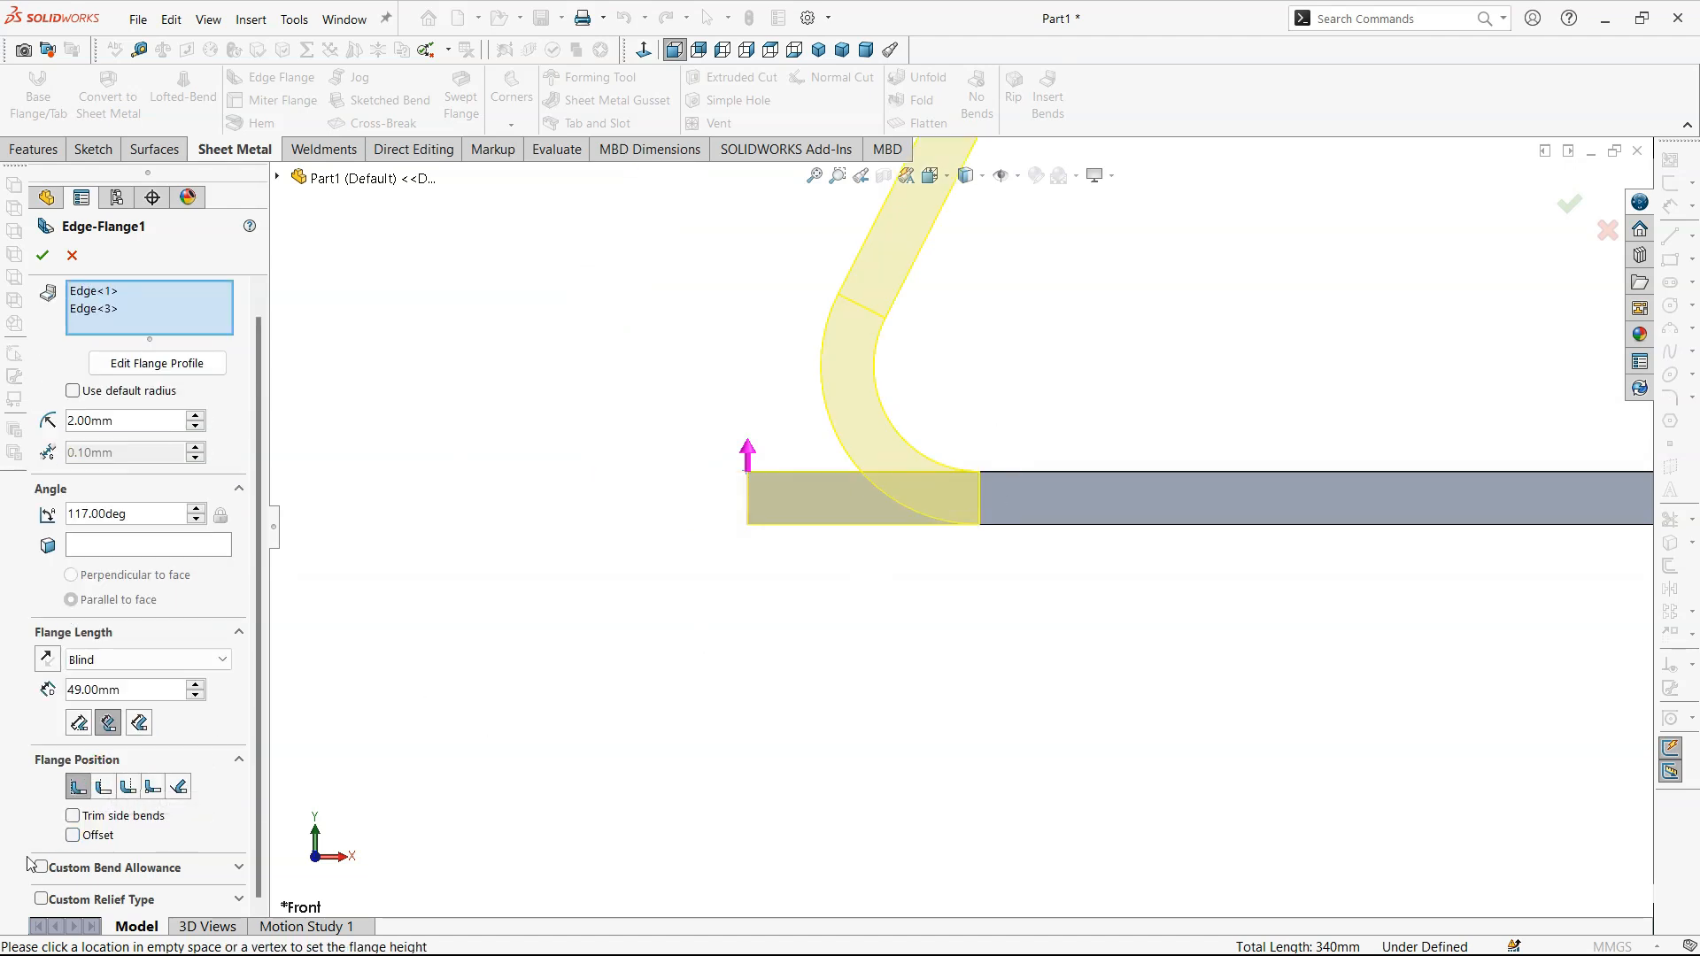
left_click(73, 836)
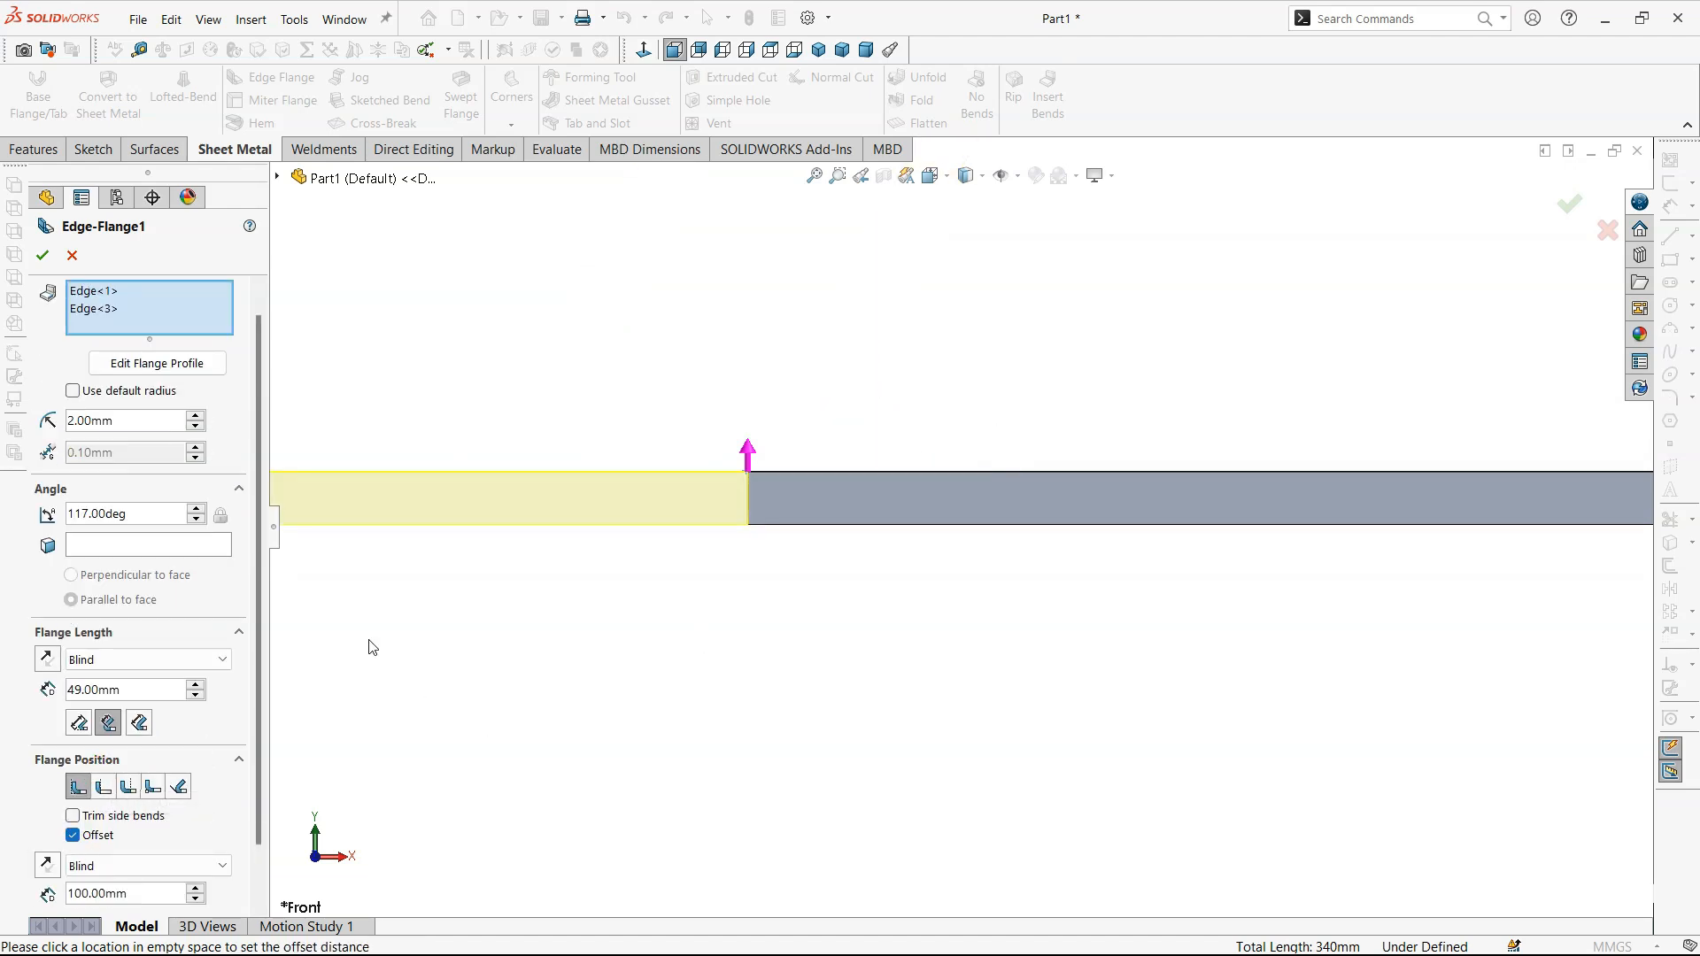
double_click(120, 895)
type("5")
key("Return")
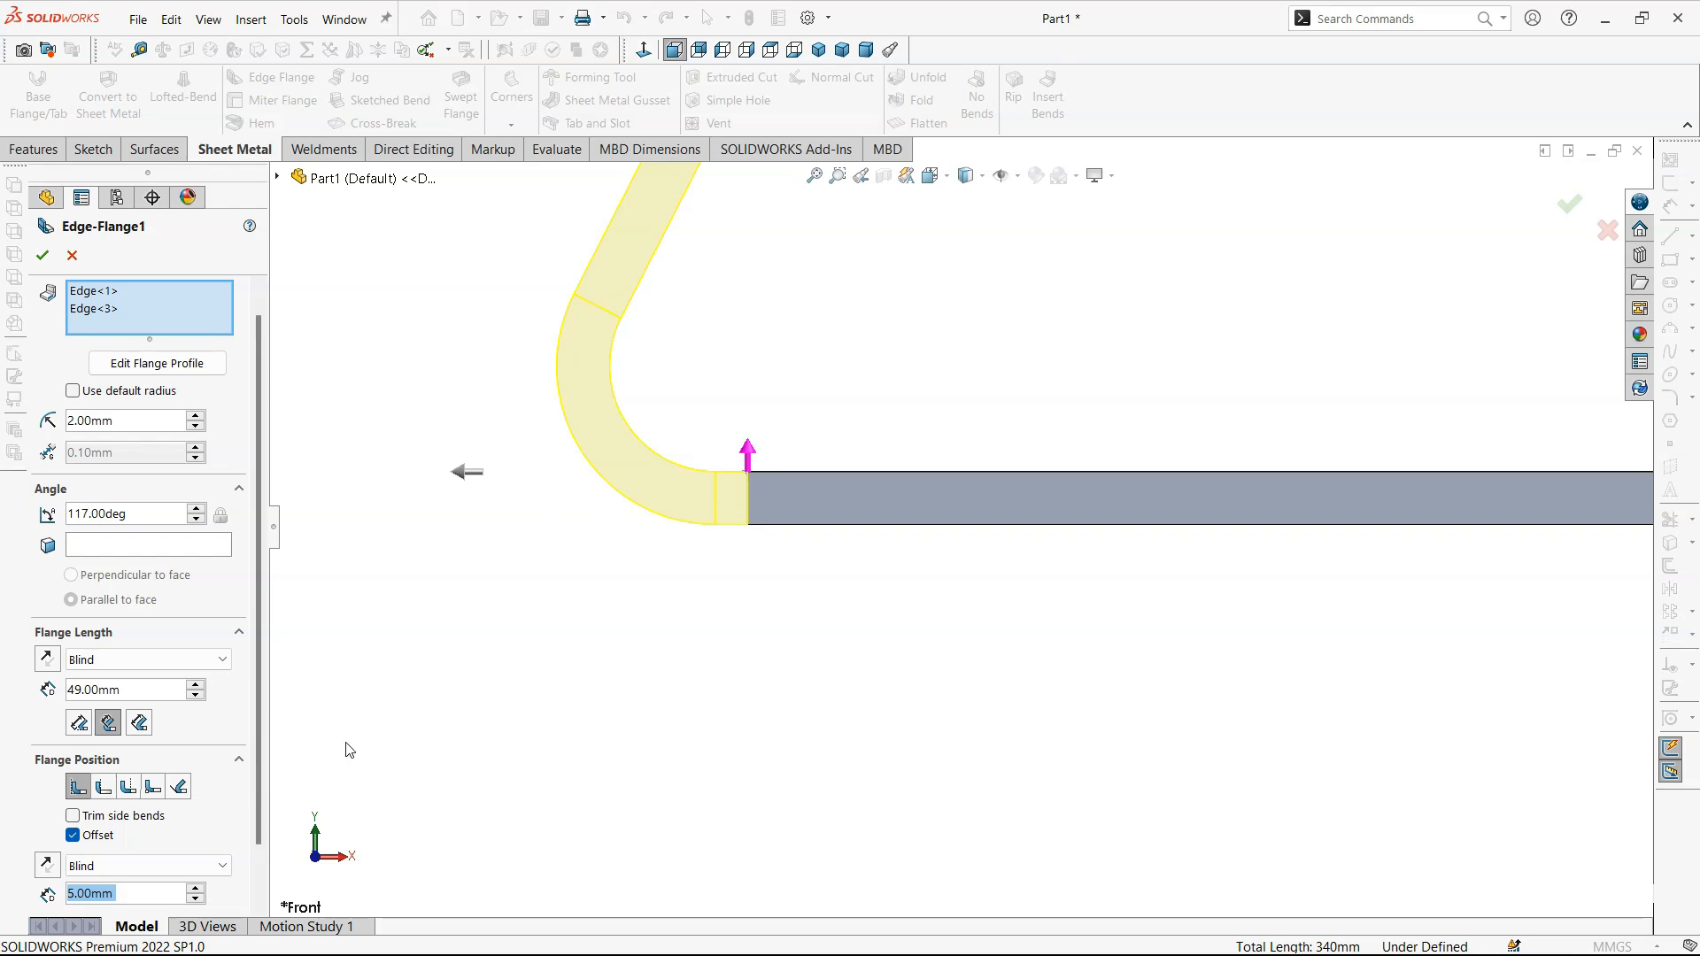
- Enable a custom bend allowance of type K-Factor for the edge flanges and orbit to inspect the corner
left_click_drag(252, 780, 241, 865)
left_click(240, 869)
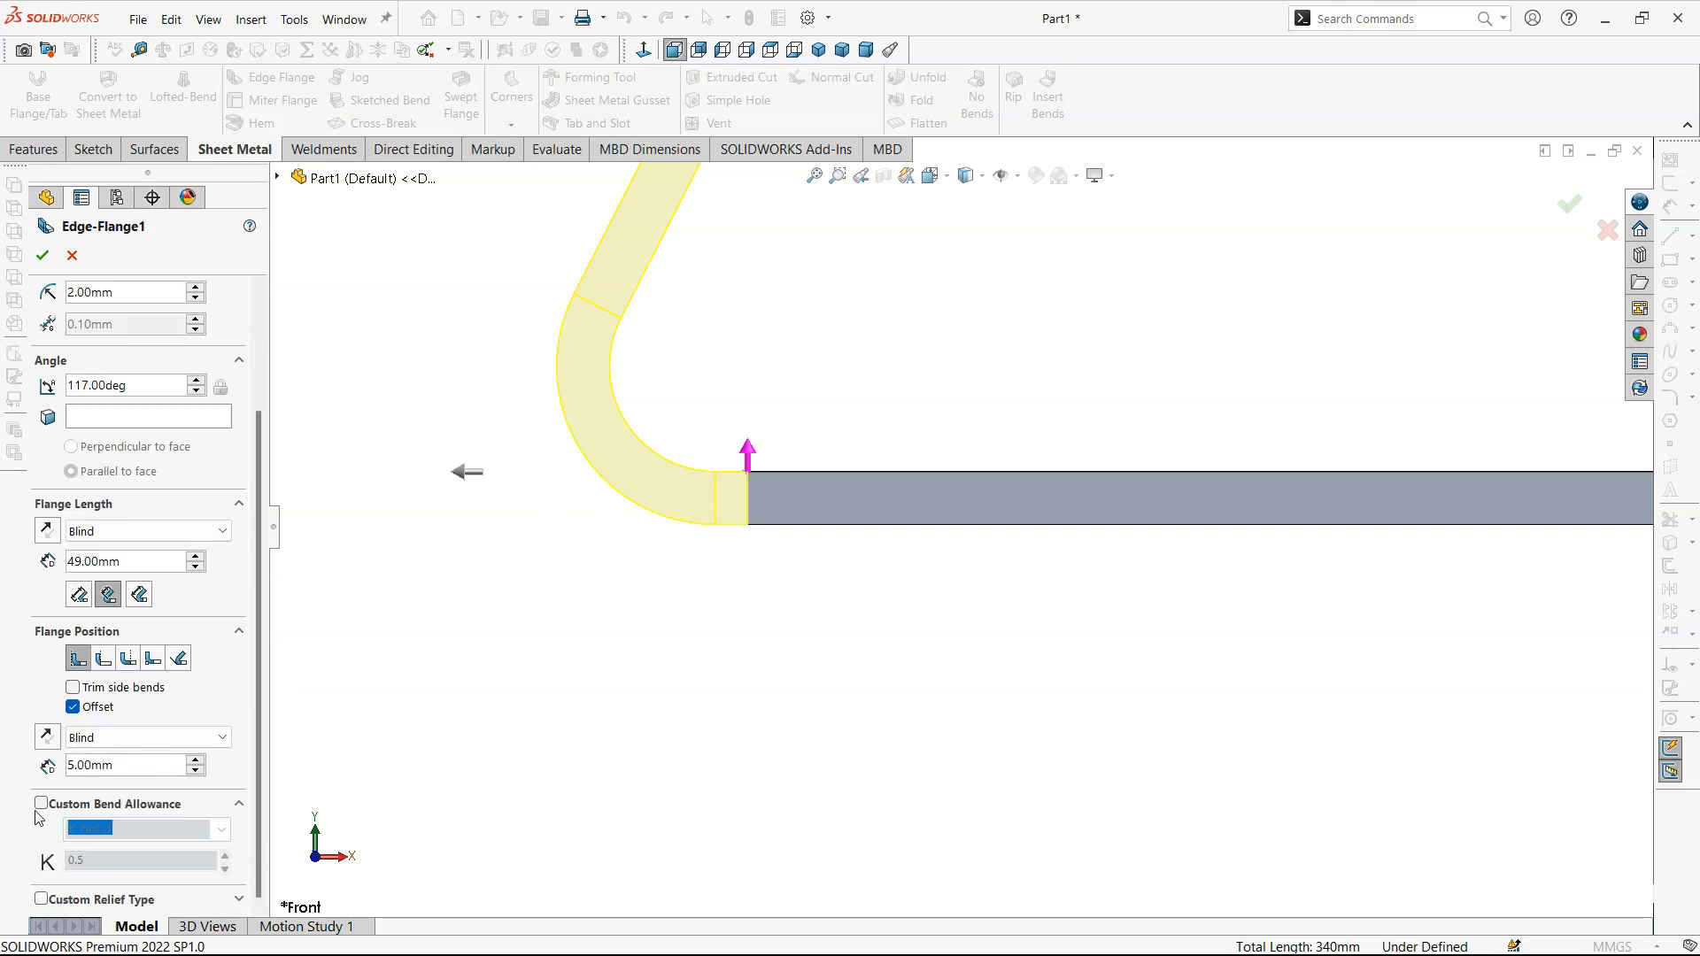
left_click(41, 803)
middle_click_drag(1055, 466, 937, 483)
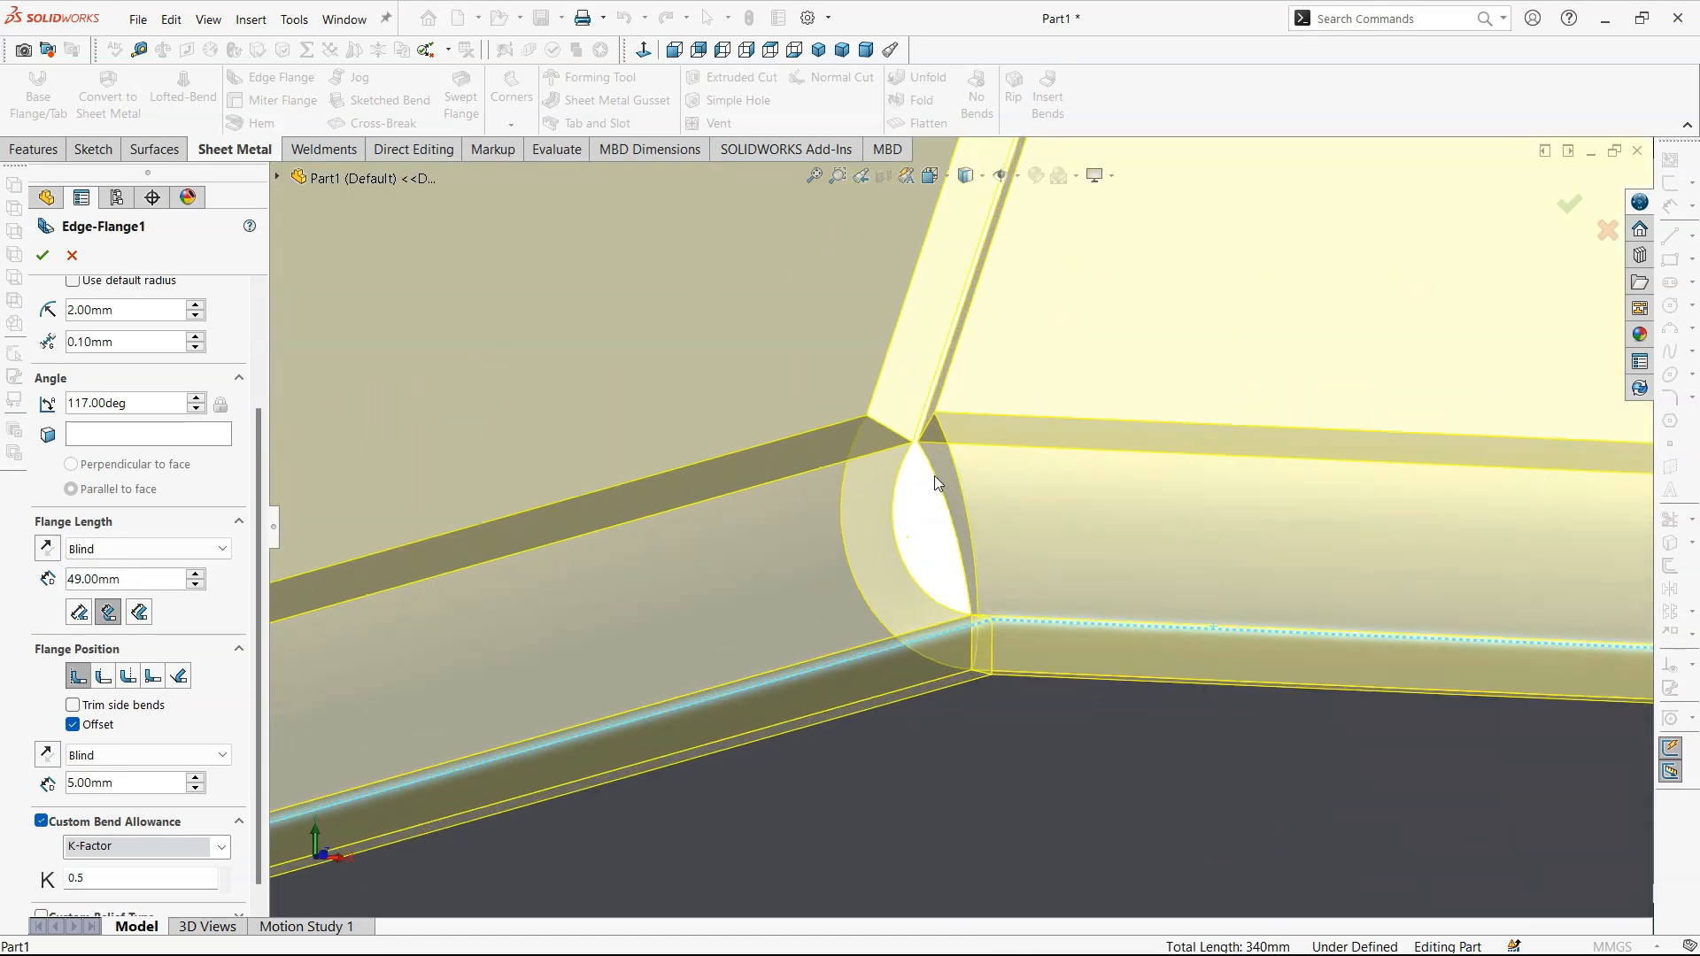
- Raise the custom bend allowance K-Factor to 1 and enable the custom relief type with its options expanded
left_click(226, 872)
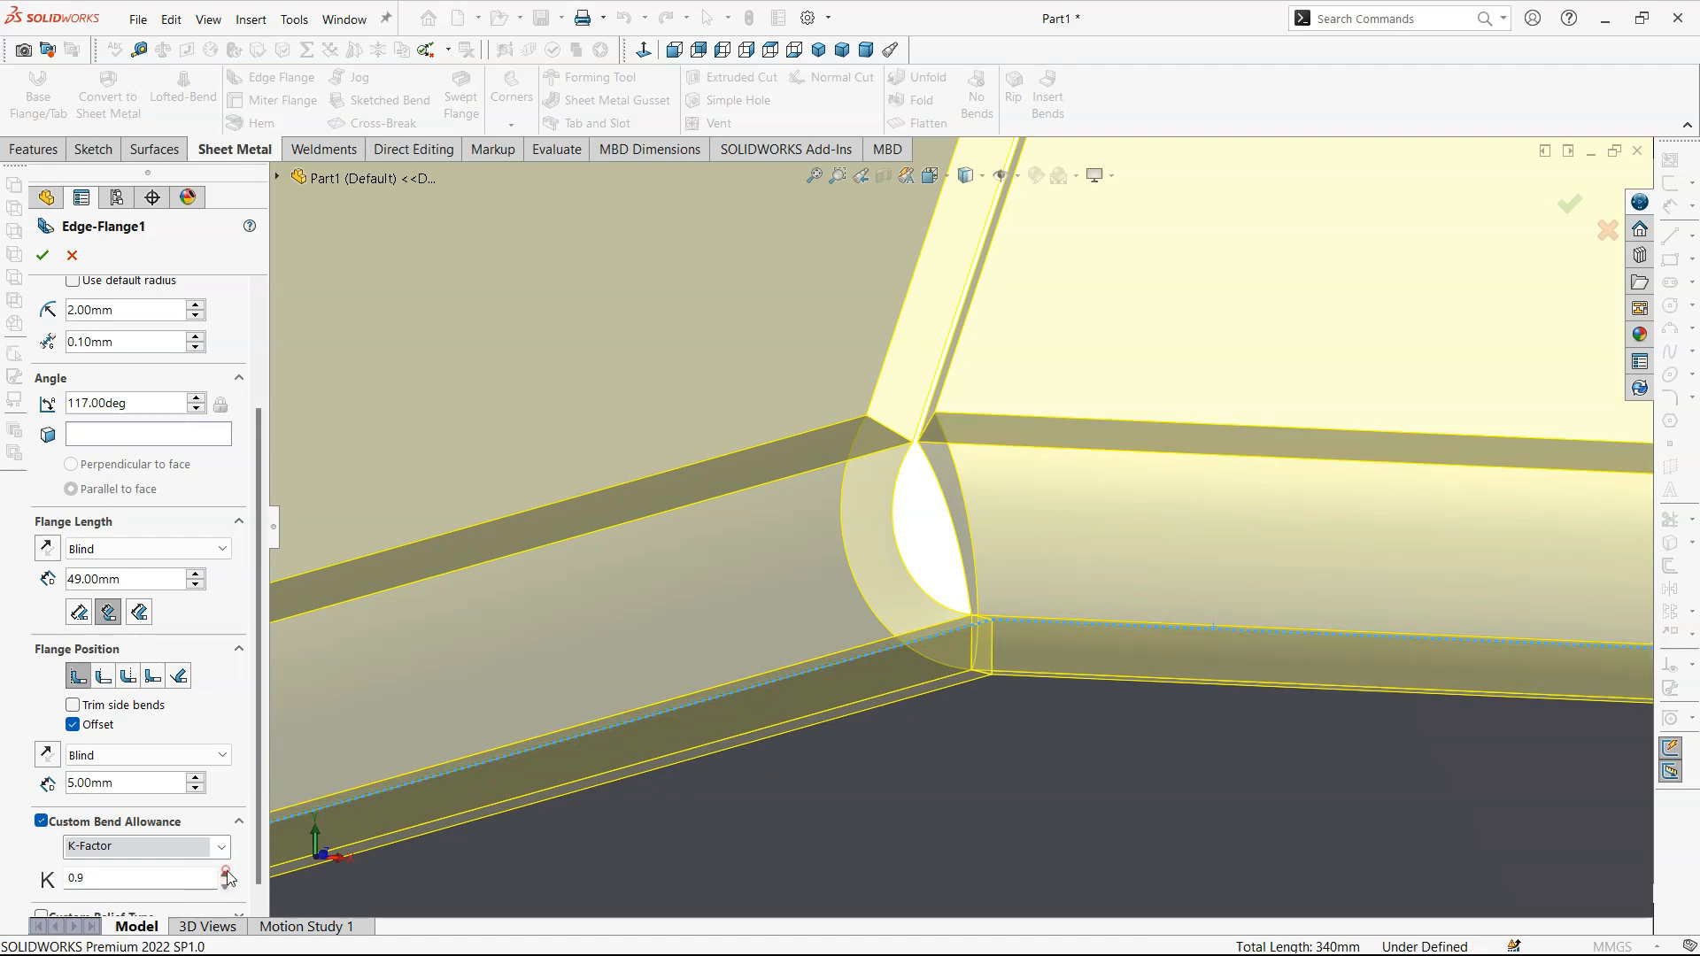
scroll(222, 885, "down", 1)
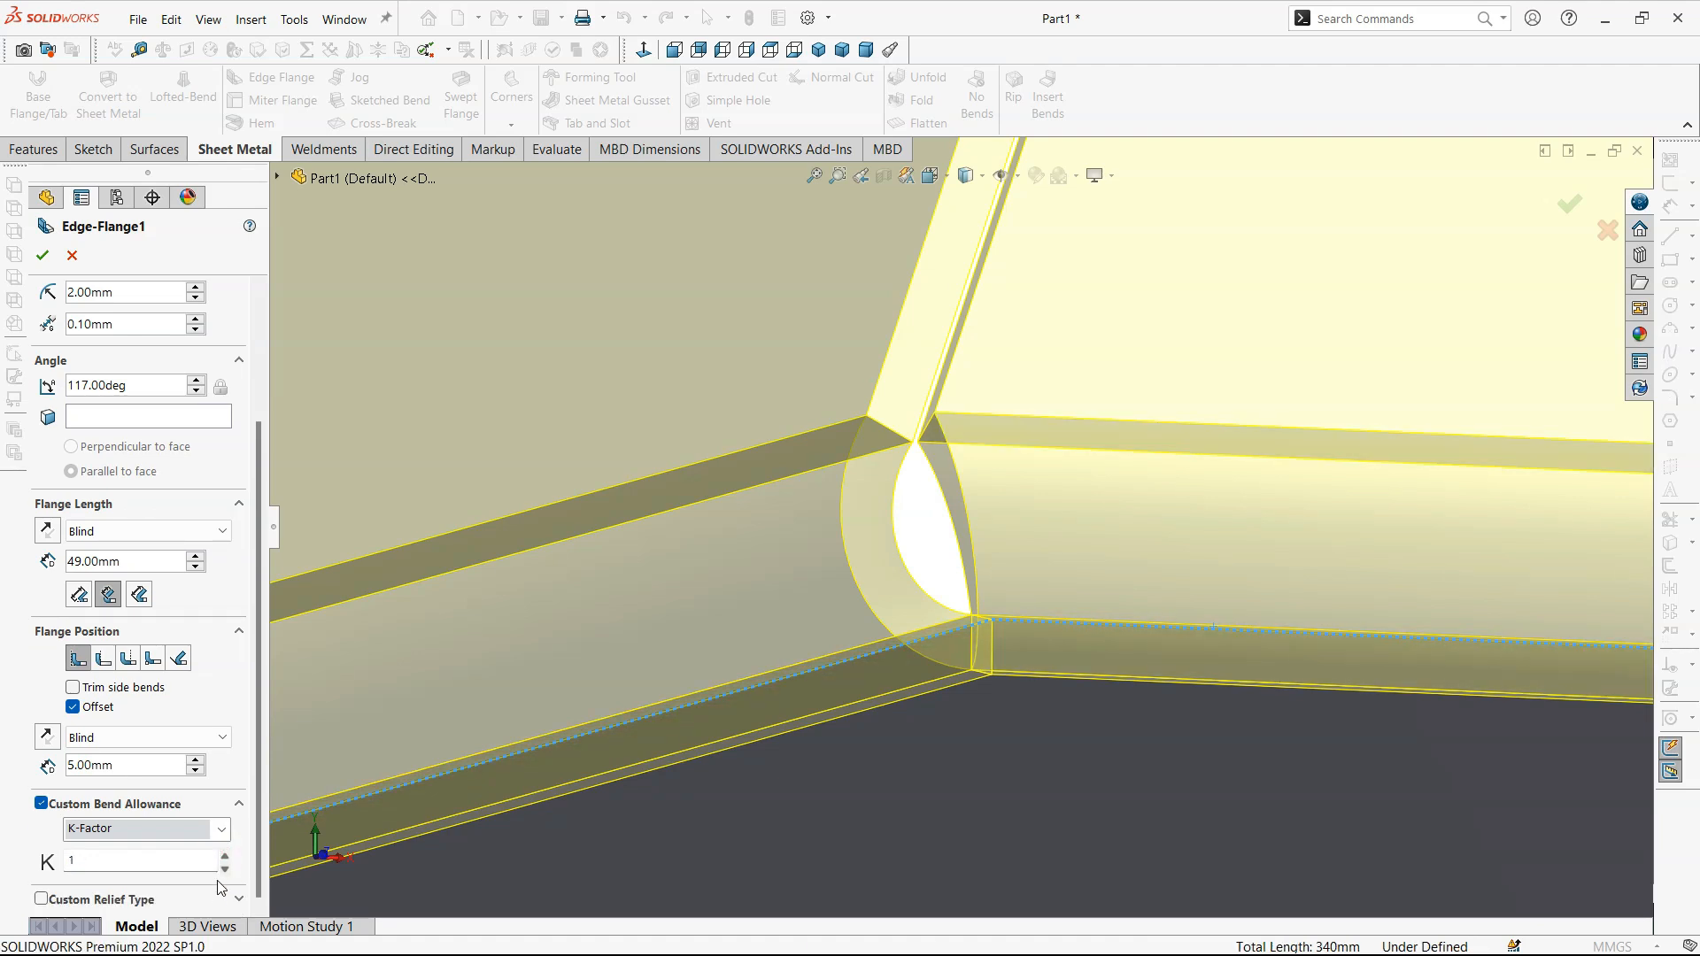
left_click(41, 899)
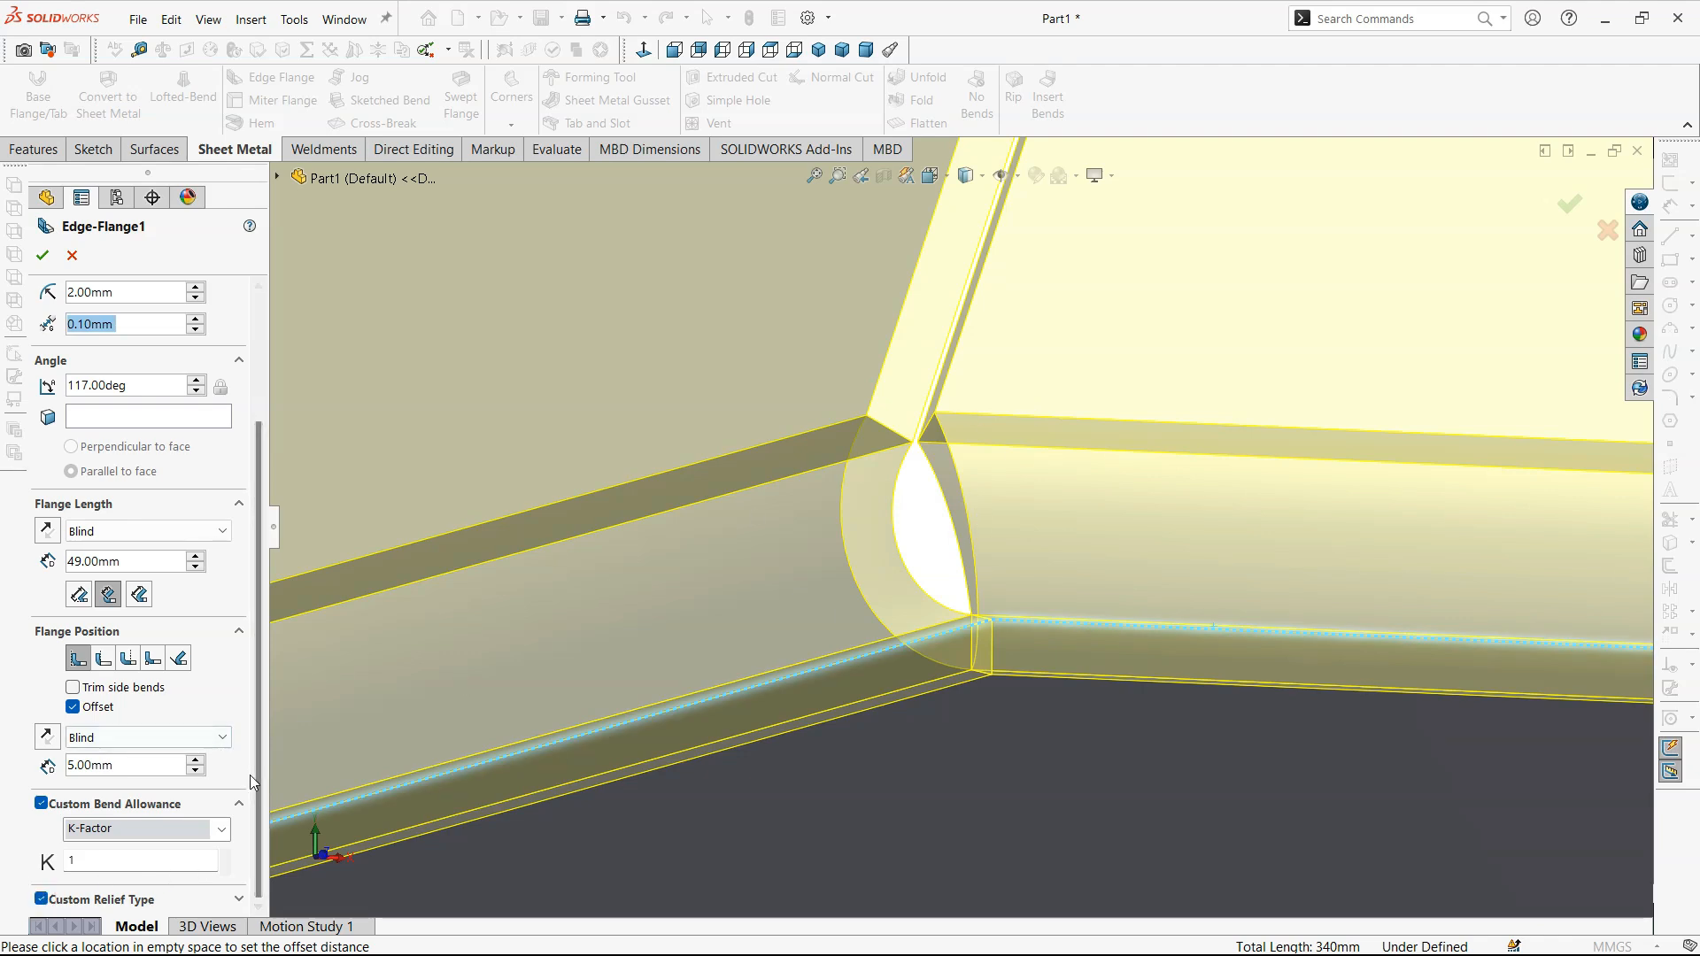
left_click(238, 900)
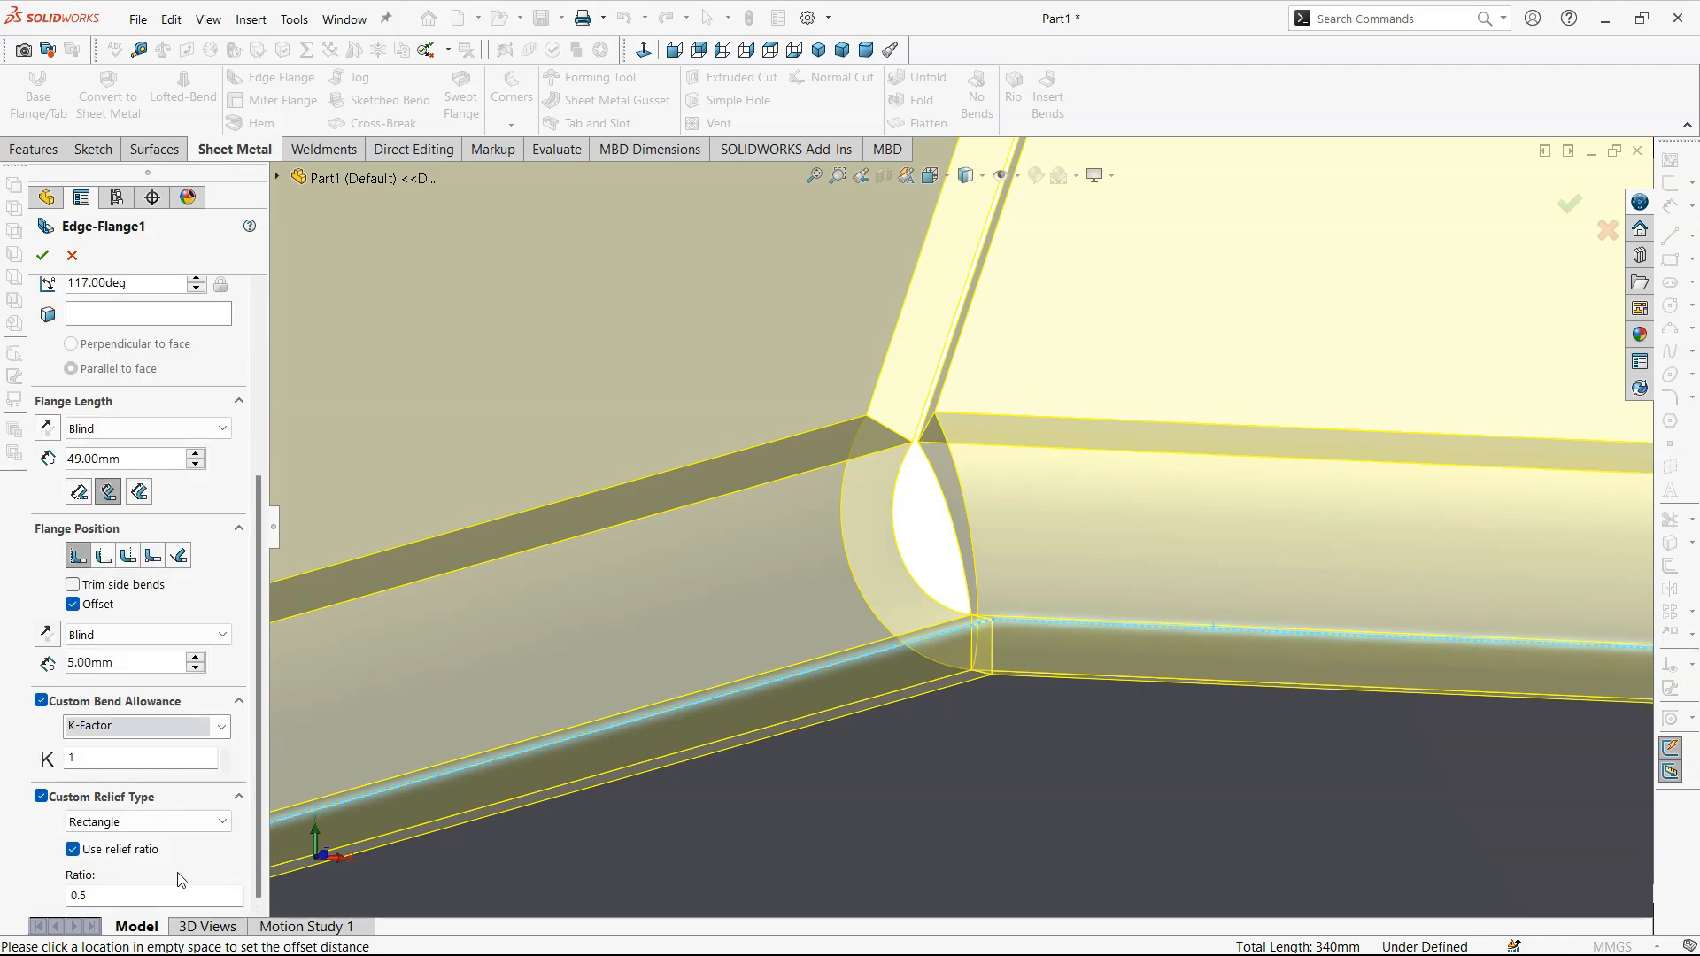
- Set the edge flanges' custom relief type to Tear and inspect the preview around the flange corners
left_click(172, 821)
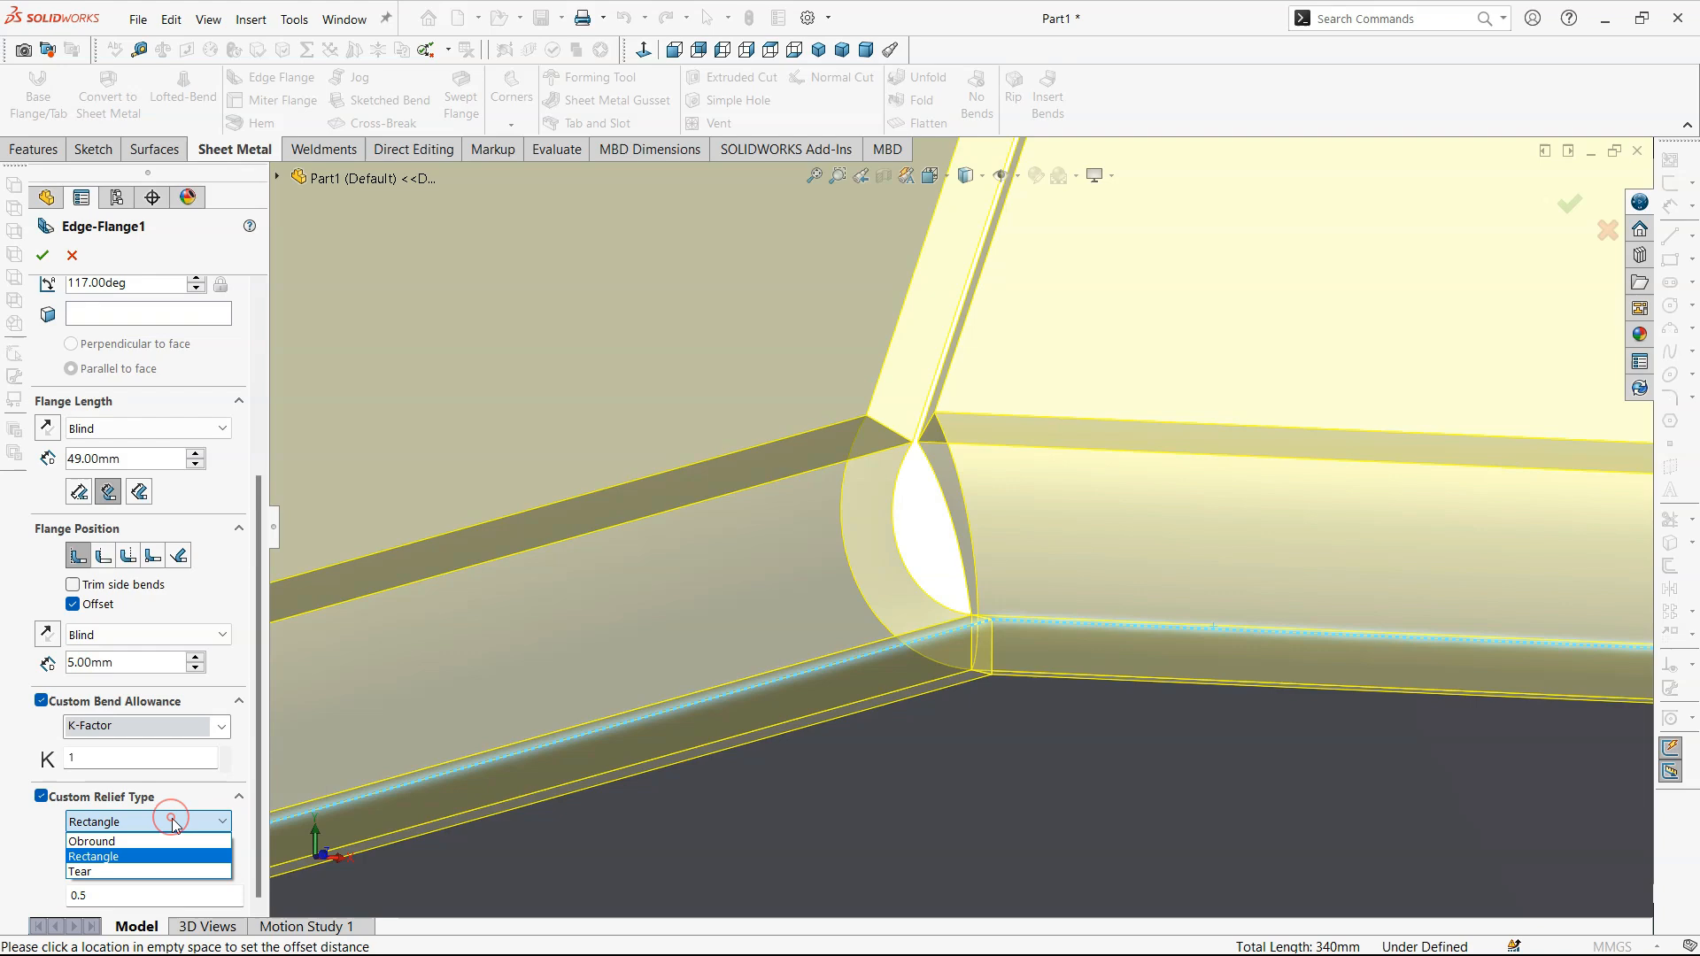
left_click(158, 869)
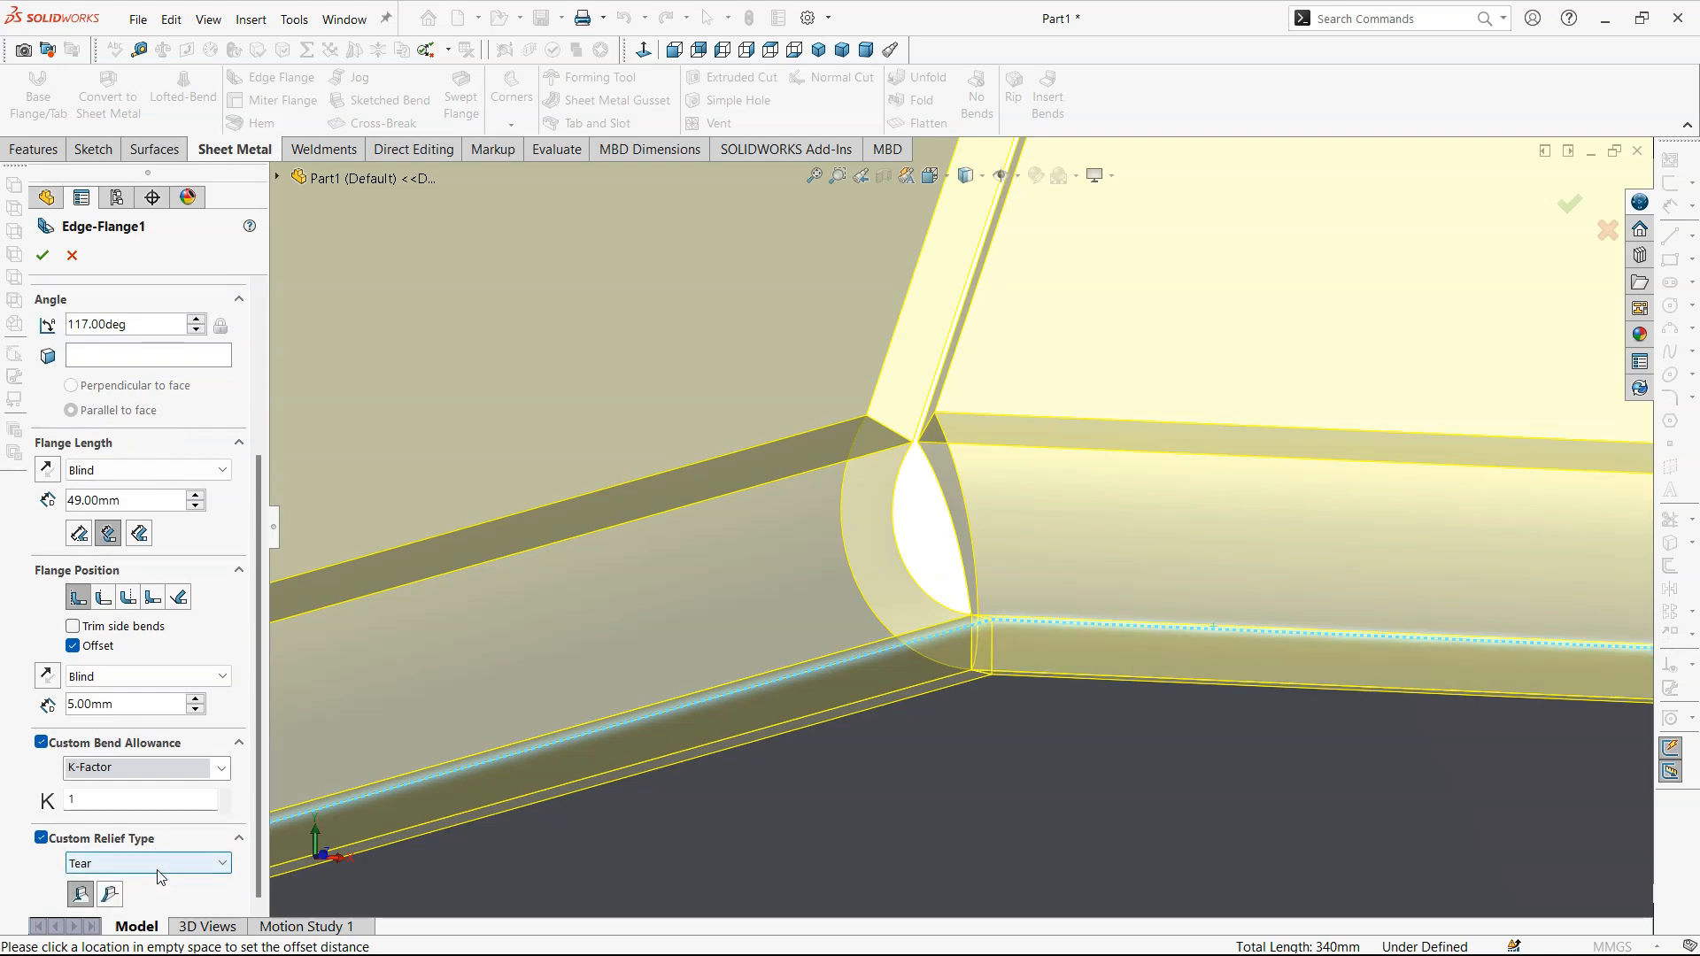
scroll(1026, 700, "up", 2)
middle_click_drag(1018, 641, 903, 774)
scroll(885, 761, "up", 5)
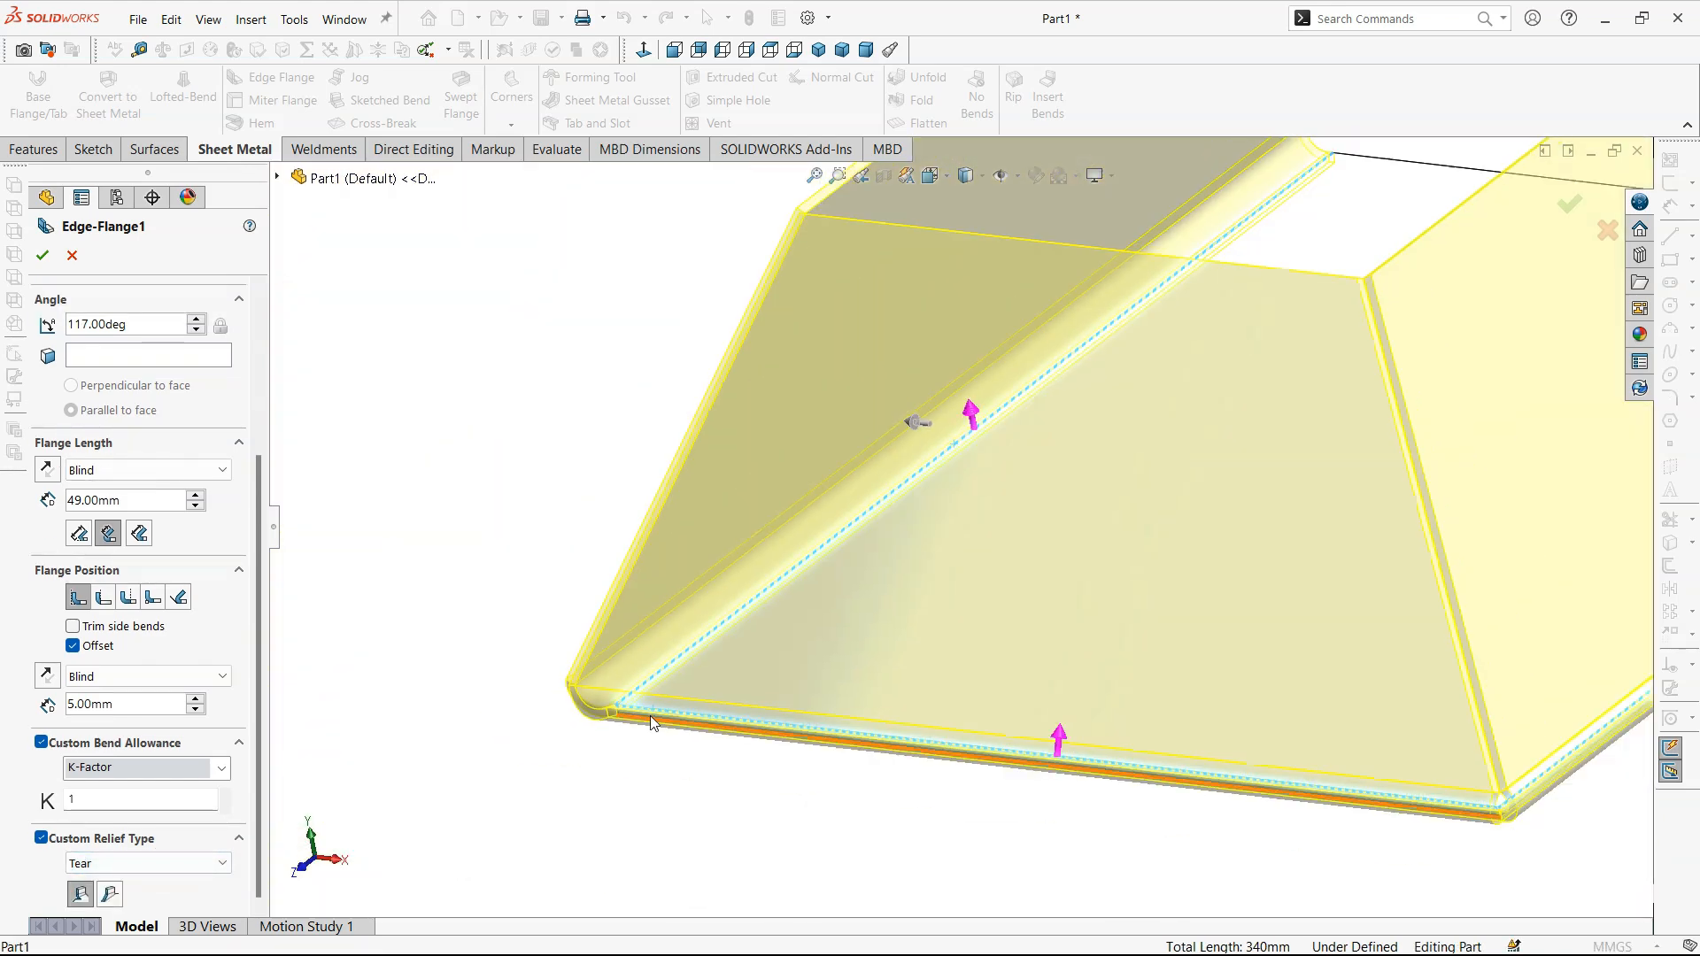
scroll(649, 716, "down", 4)
scroll(819, 673, "up", 8)
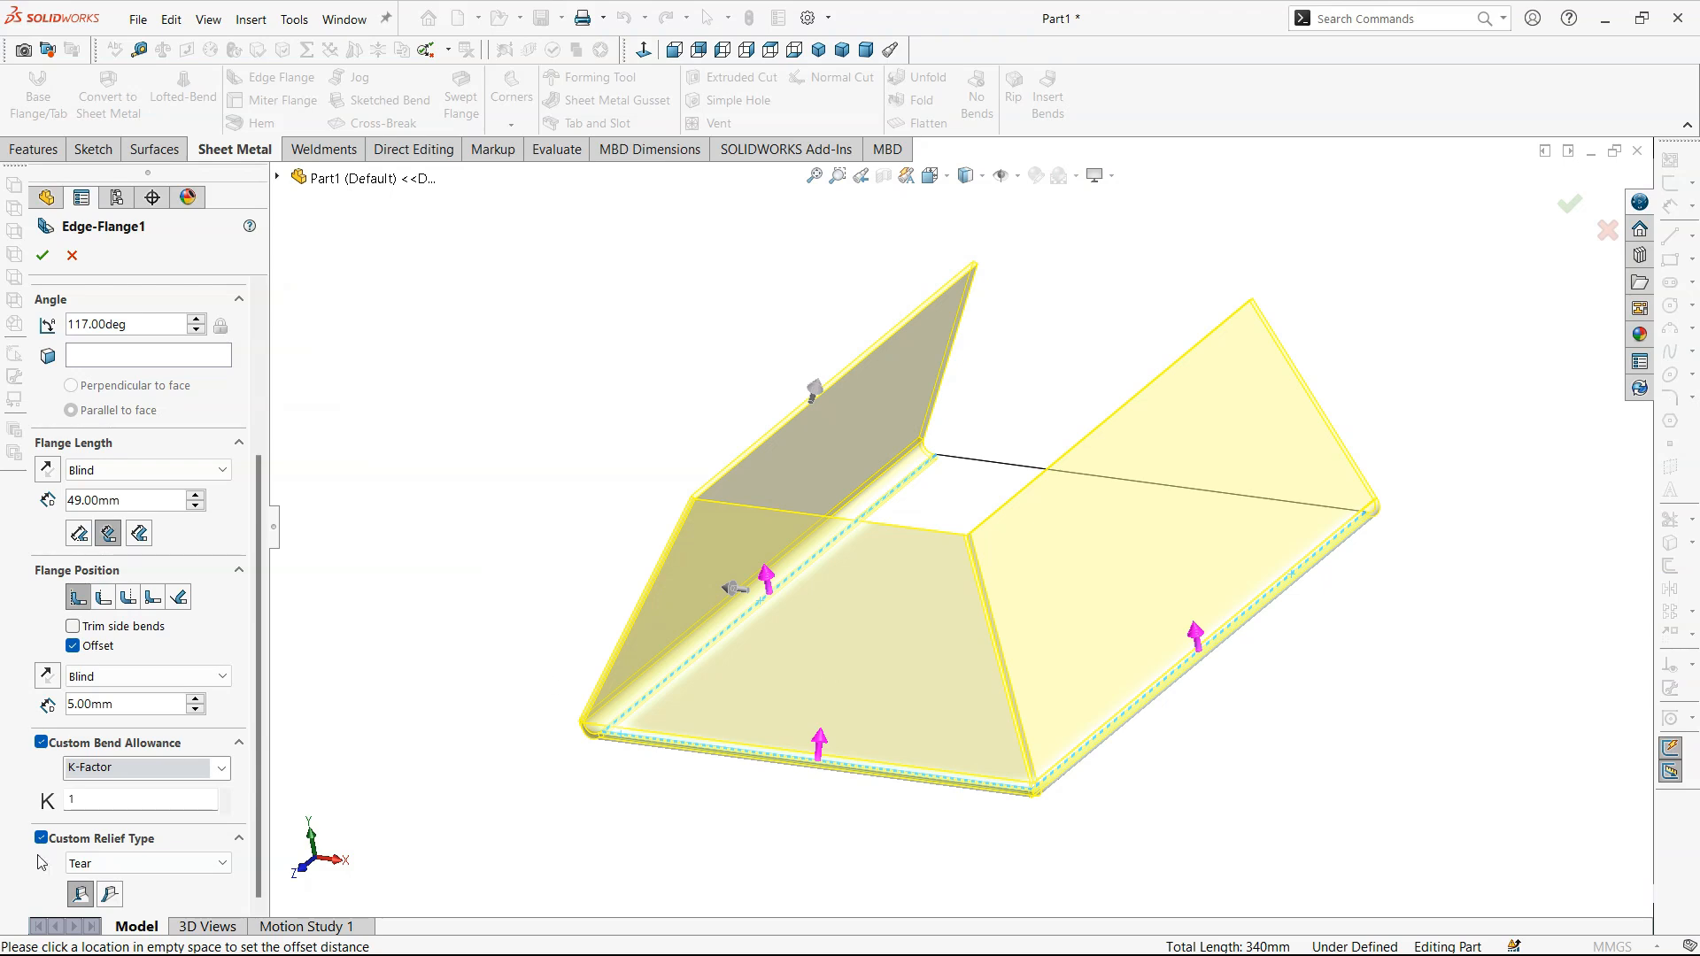
- Switch the custom relief type to Rectangle, then turn the custom relief off for the edge flanges
left_click(184, 863)
left_click(182, 863)
left_click(181, 863)
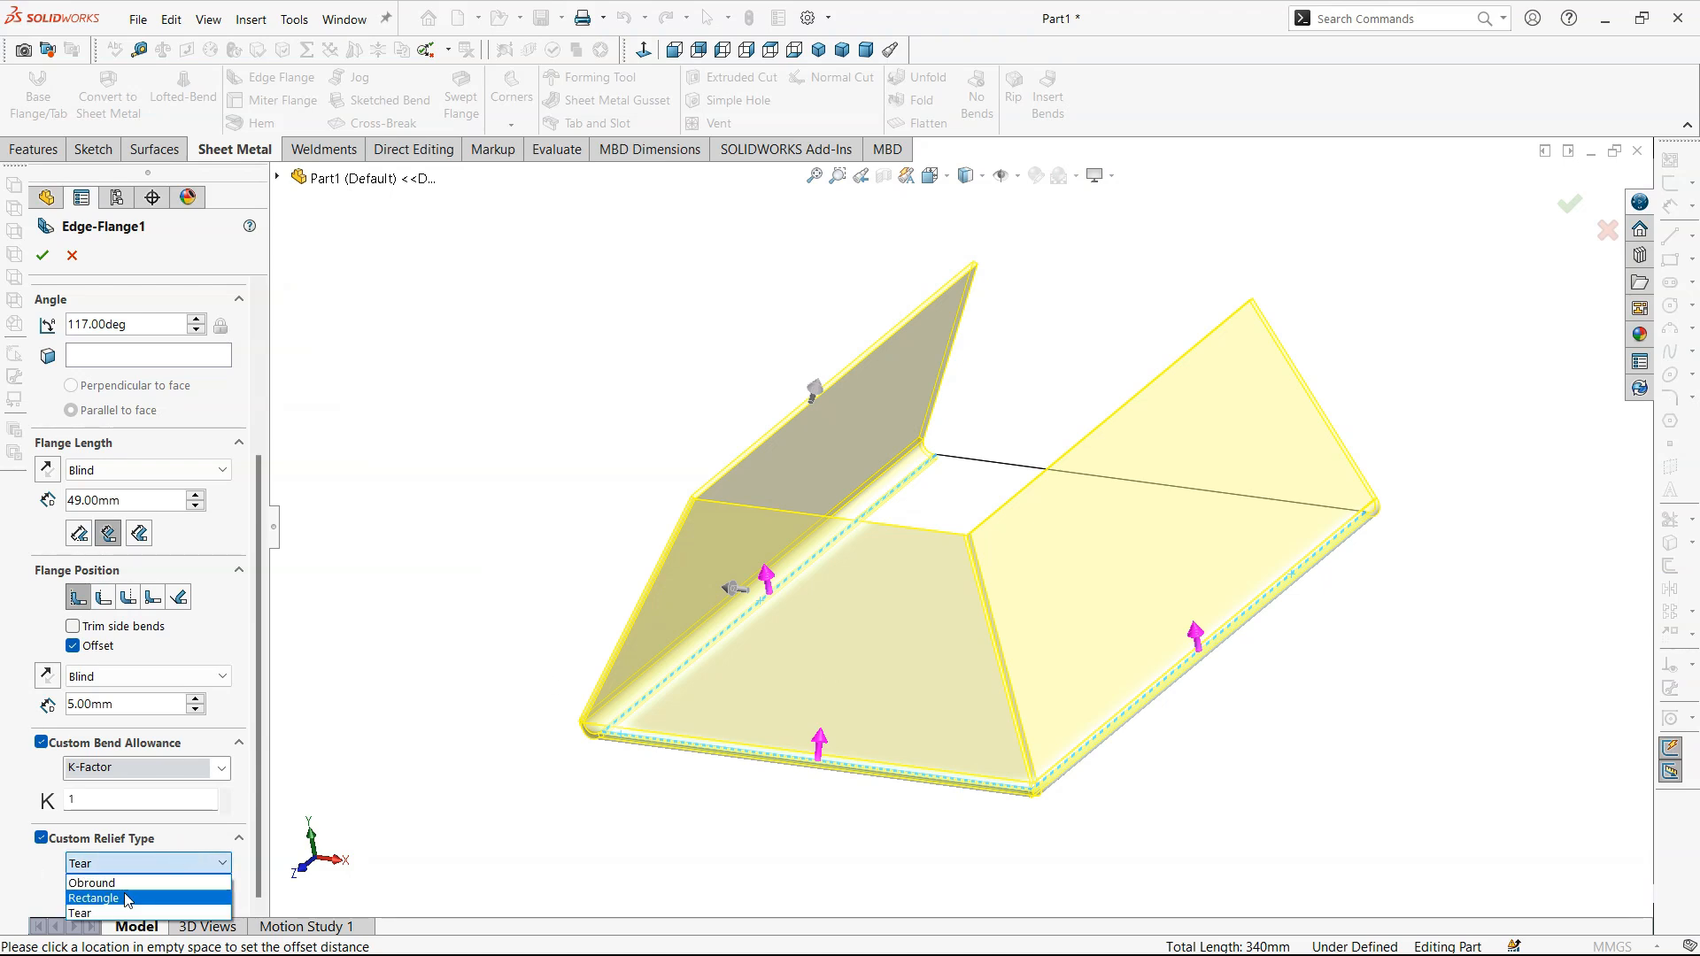
left_click(129, 890)
left_click(135, 863)
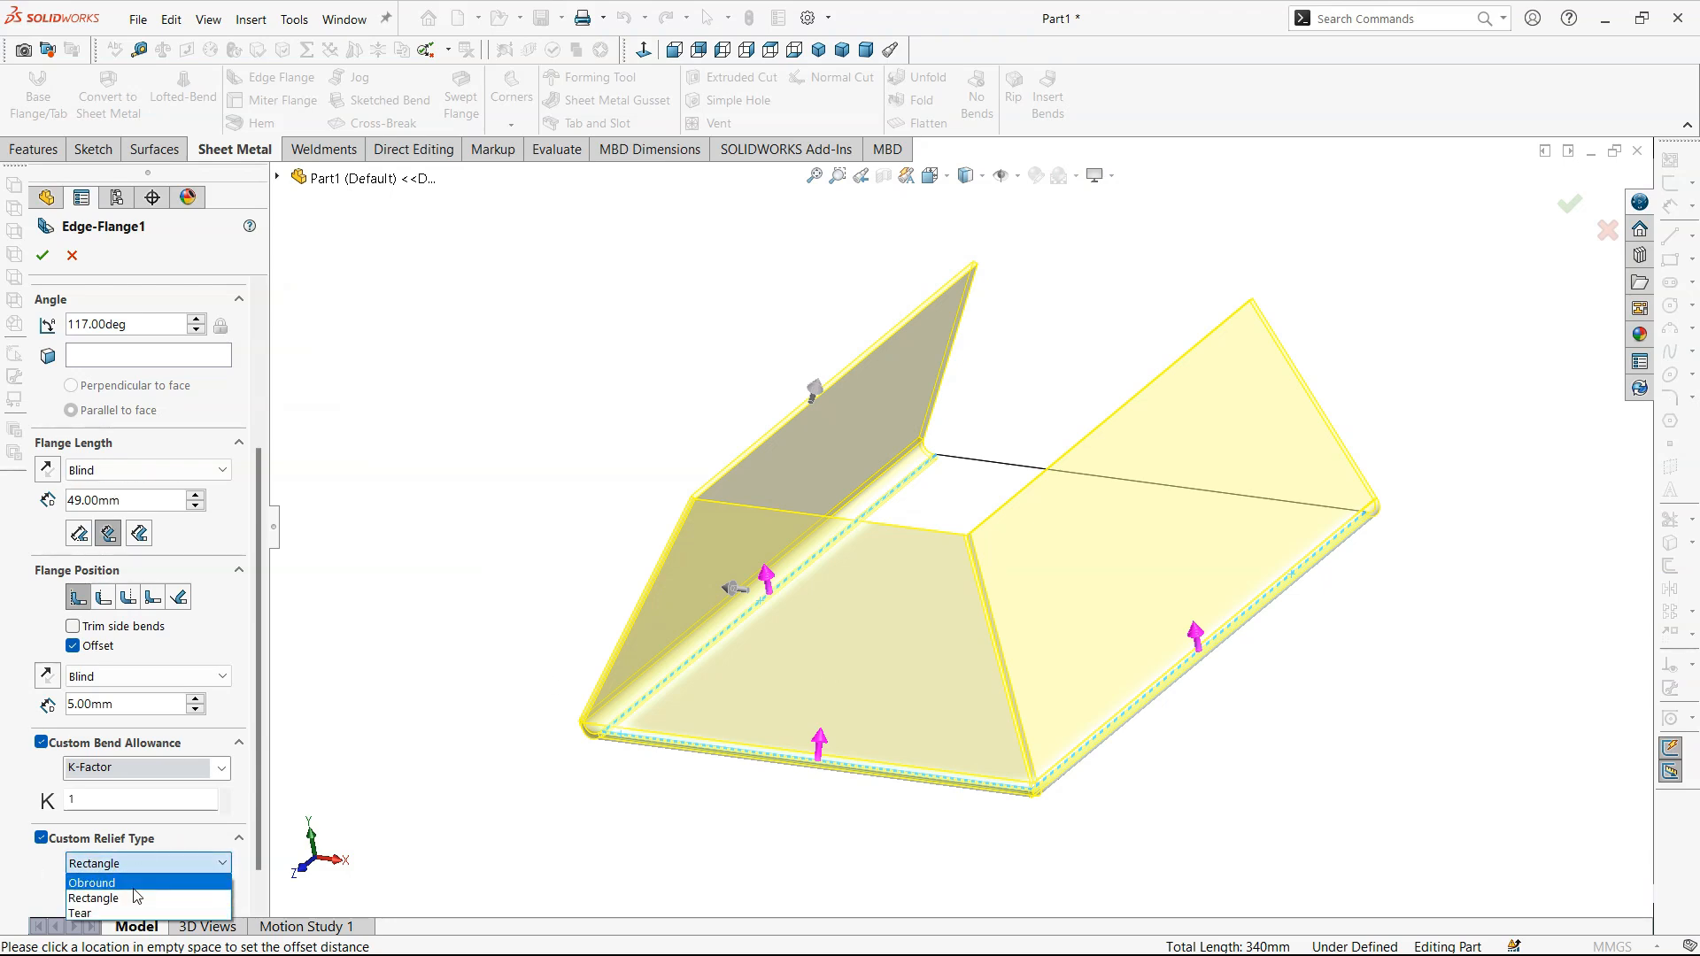
left_click(134, 865)
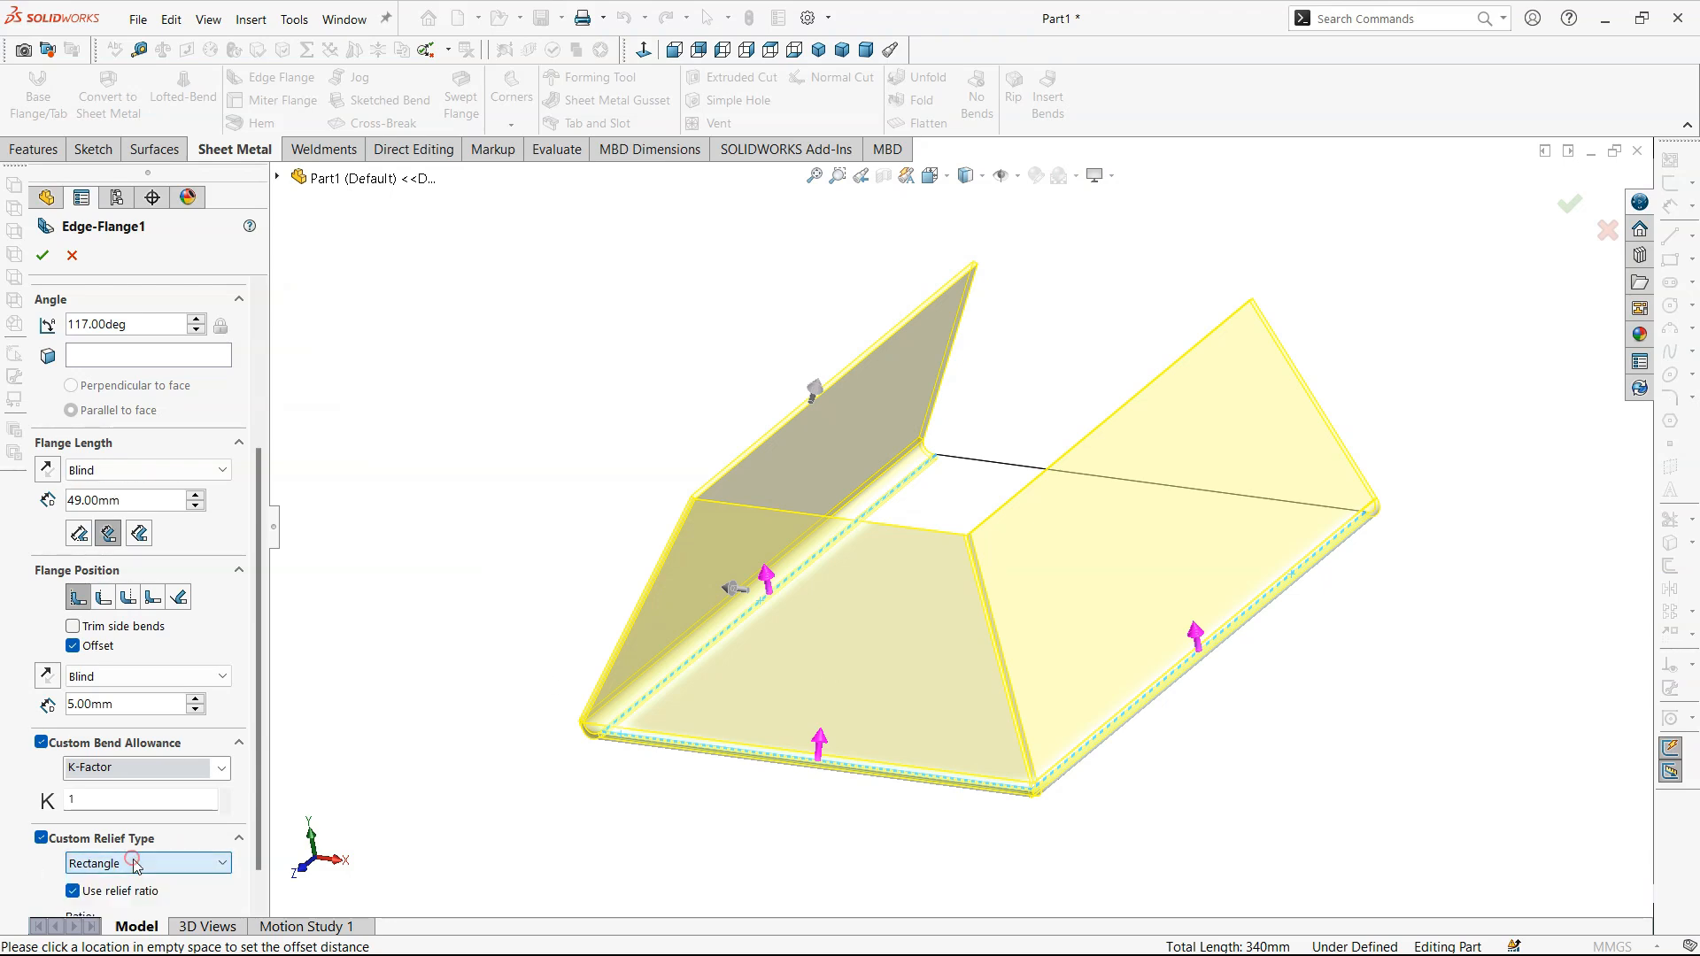
left_click(41, 843)
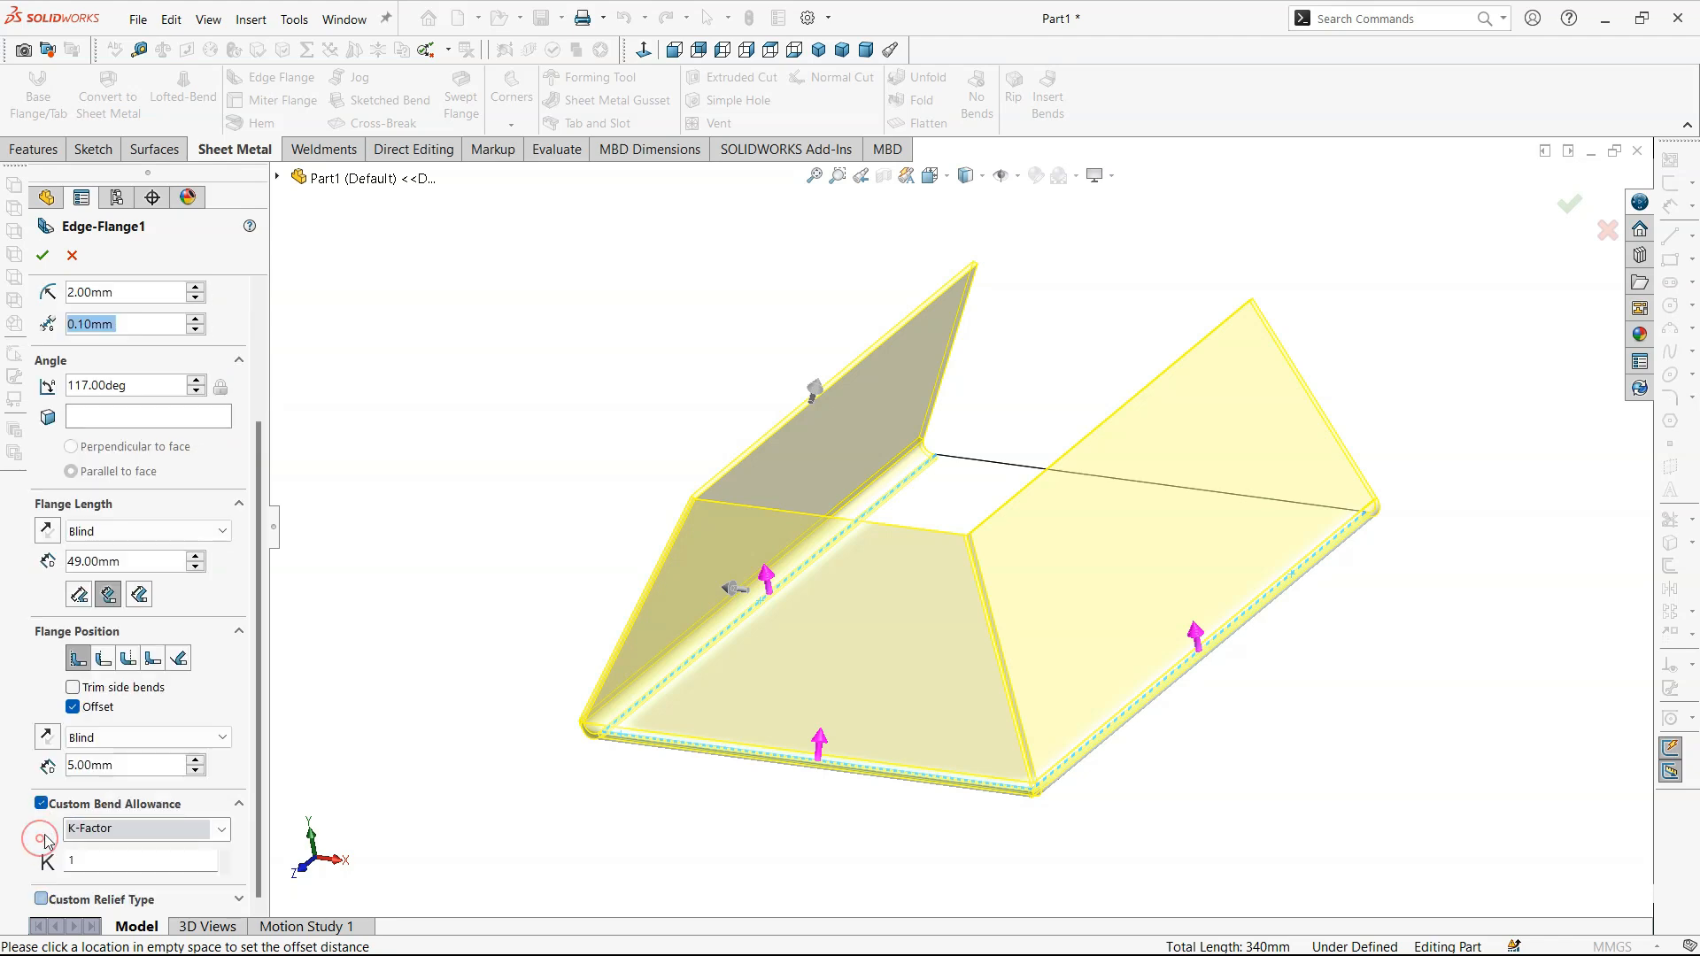
- Lower the K-Factor to 0.5 and turn off the custom bend allowance for the edge flanges
left_click(221, 869)
left_click(221, 868)
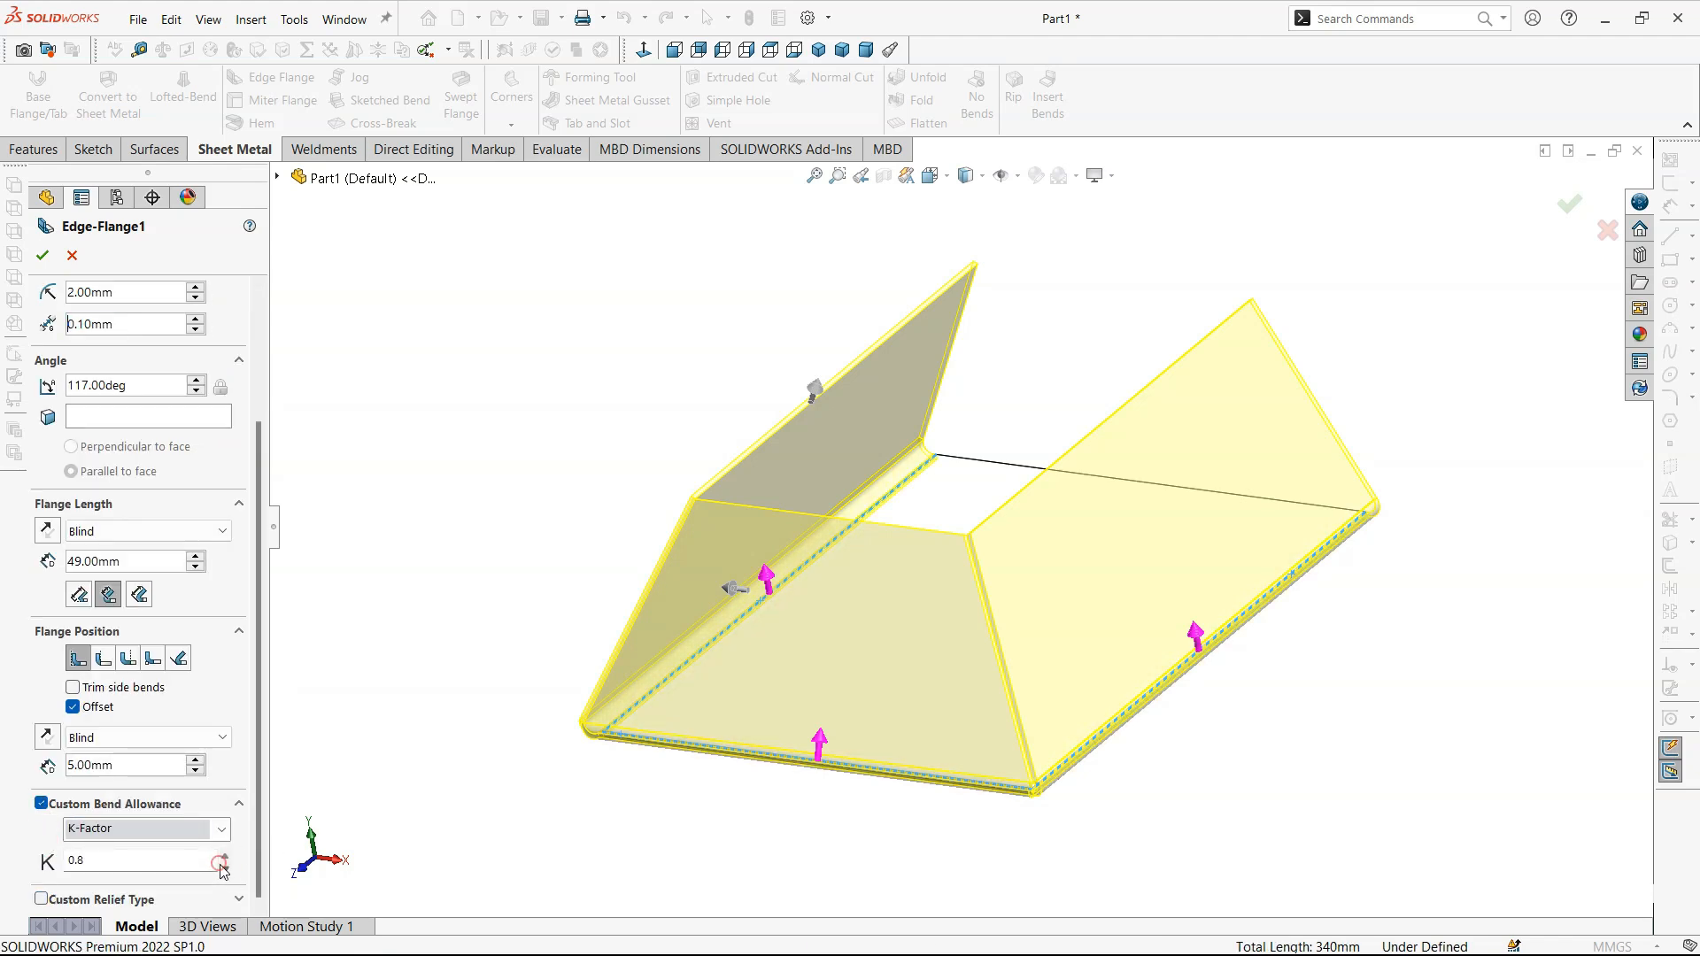
left_click(221, 868)
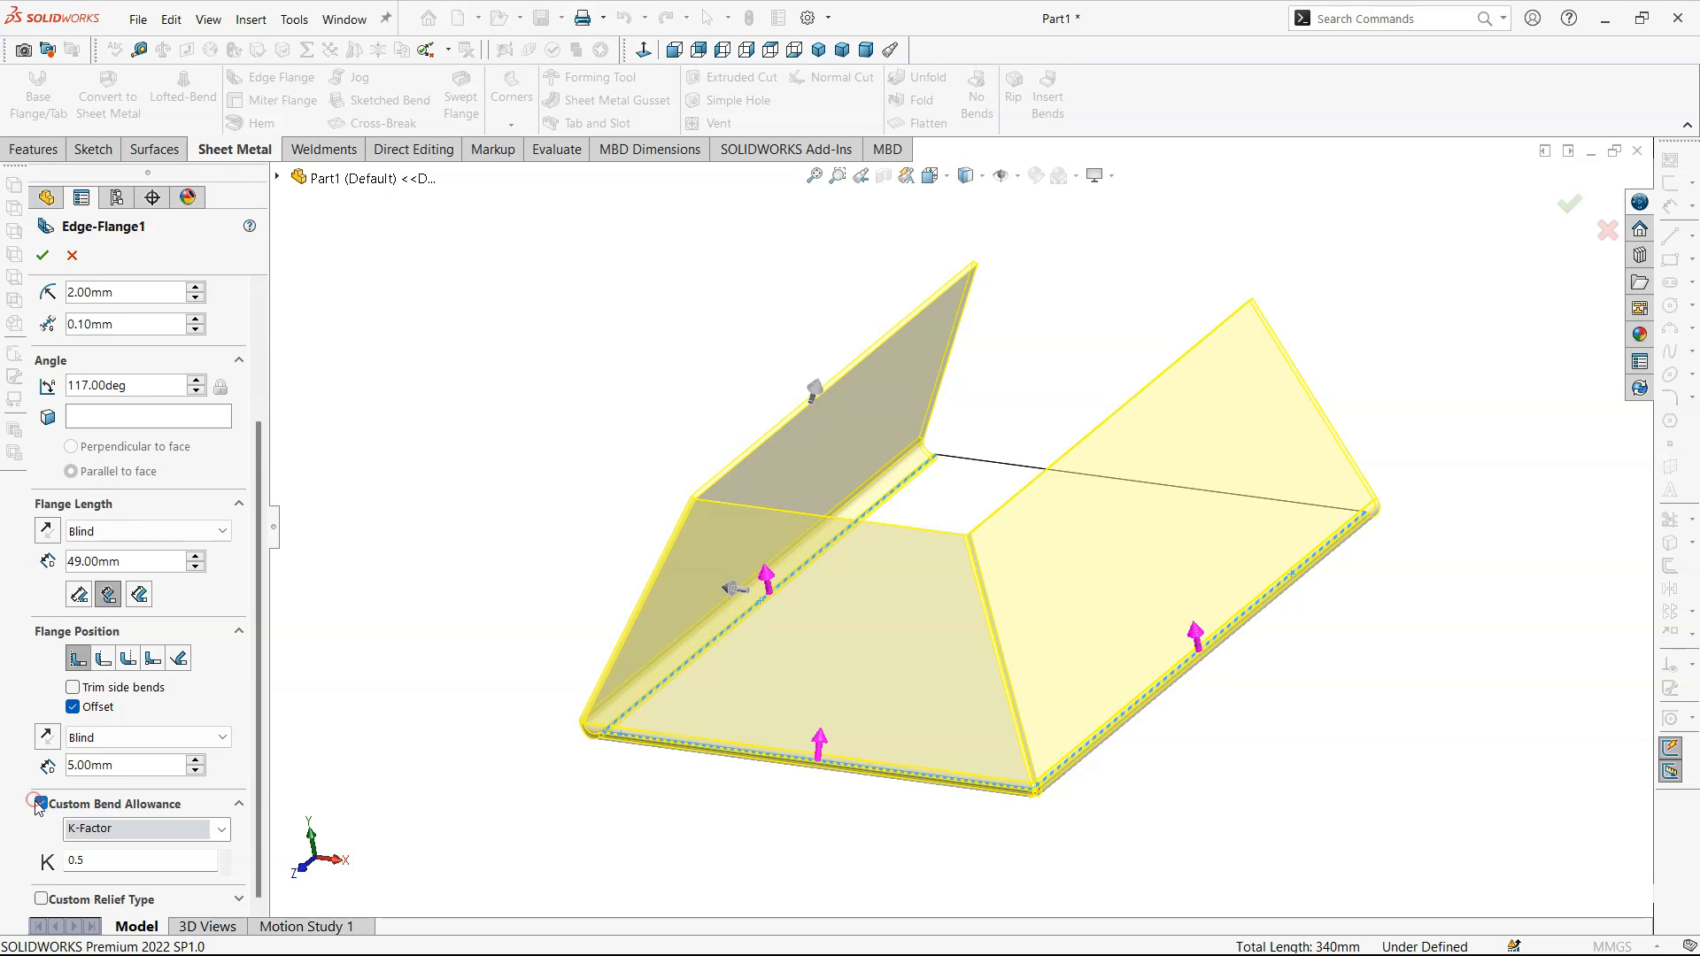
left_click(40, 803)
left_click(47, 802)
left_click(47, 803)
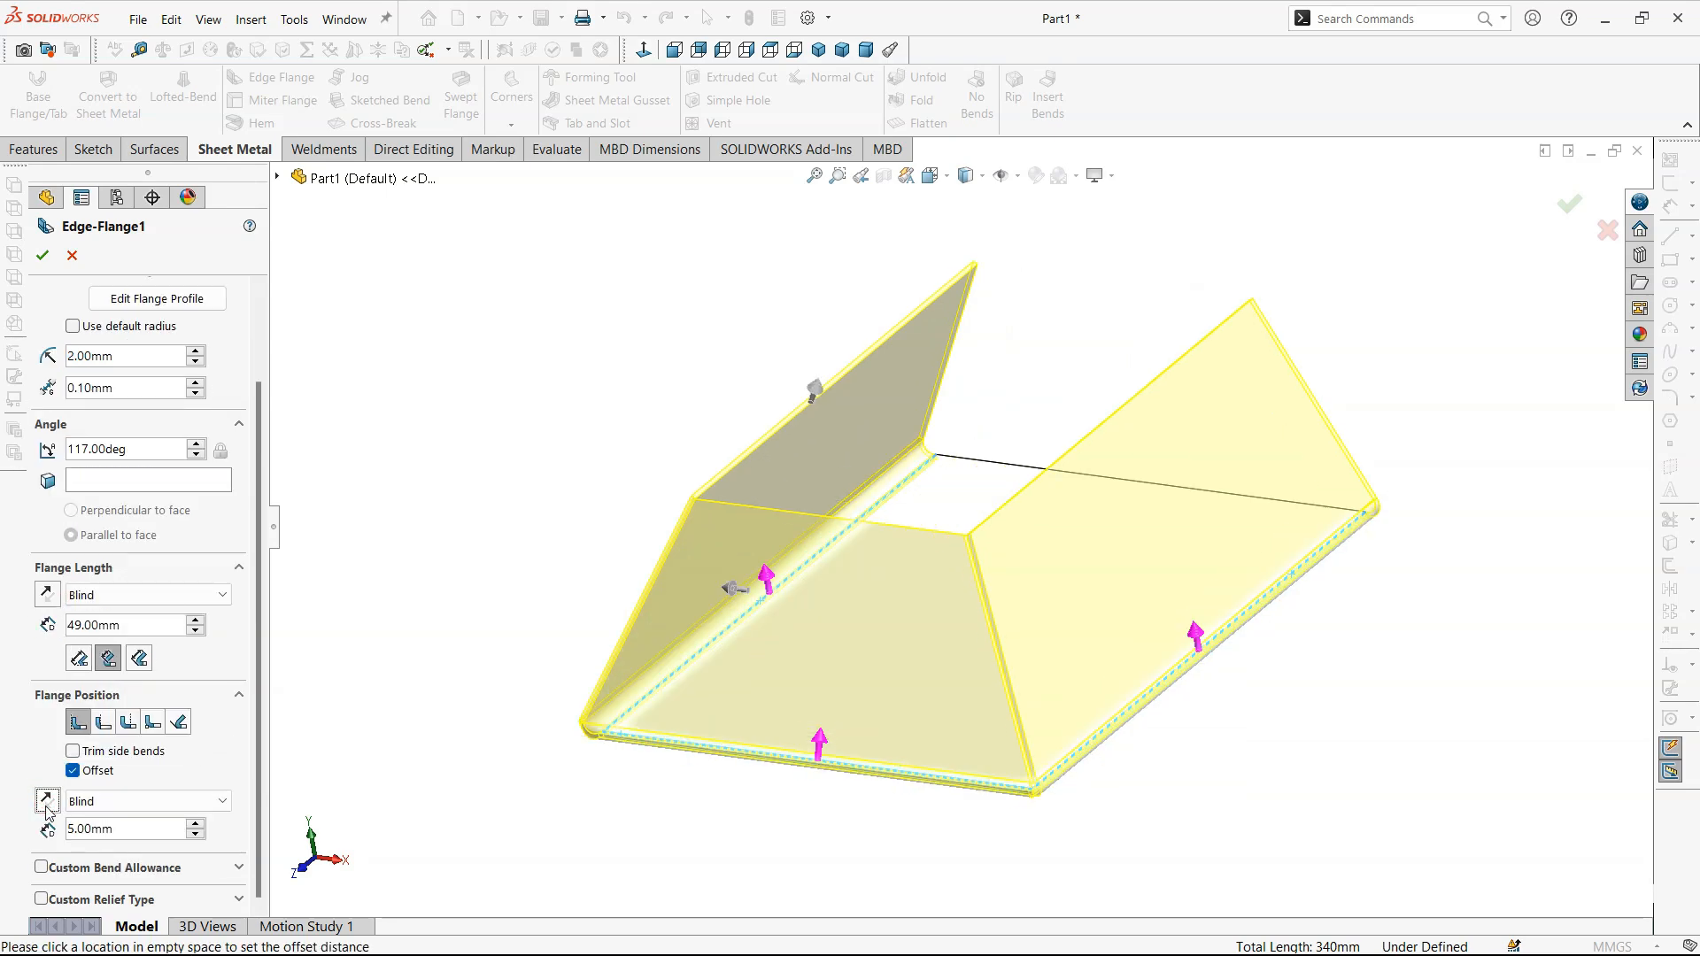
- Accept the edge flange feature on the three base edges and inspect the finished part from its open side
left_click(42, 255)
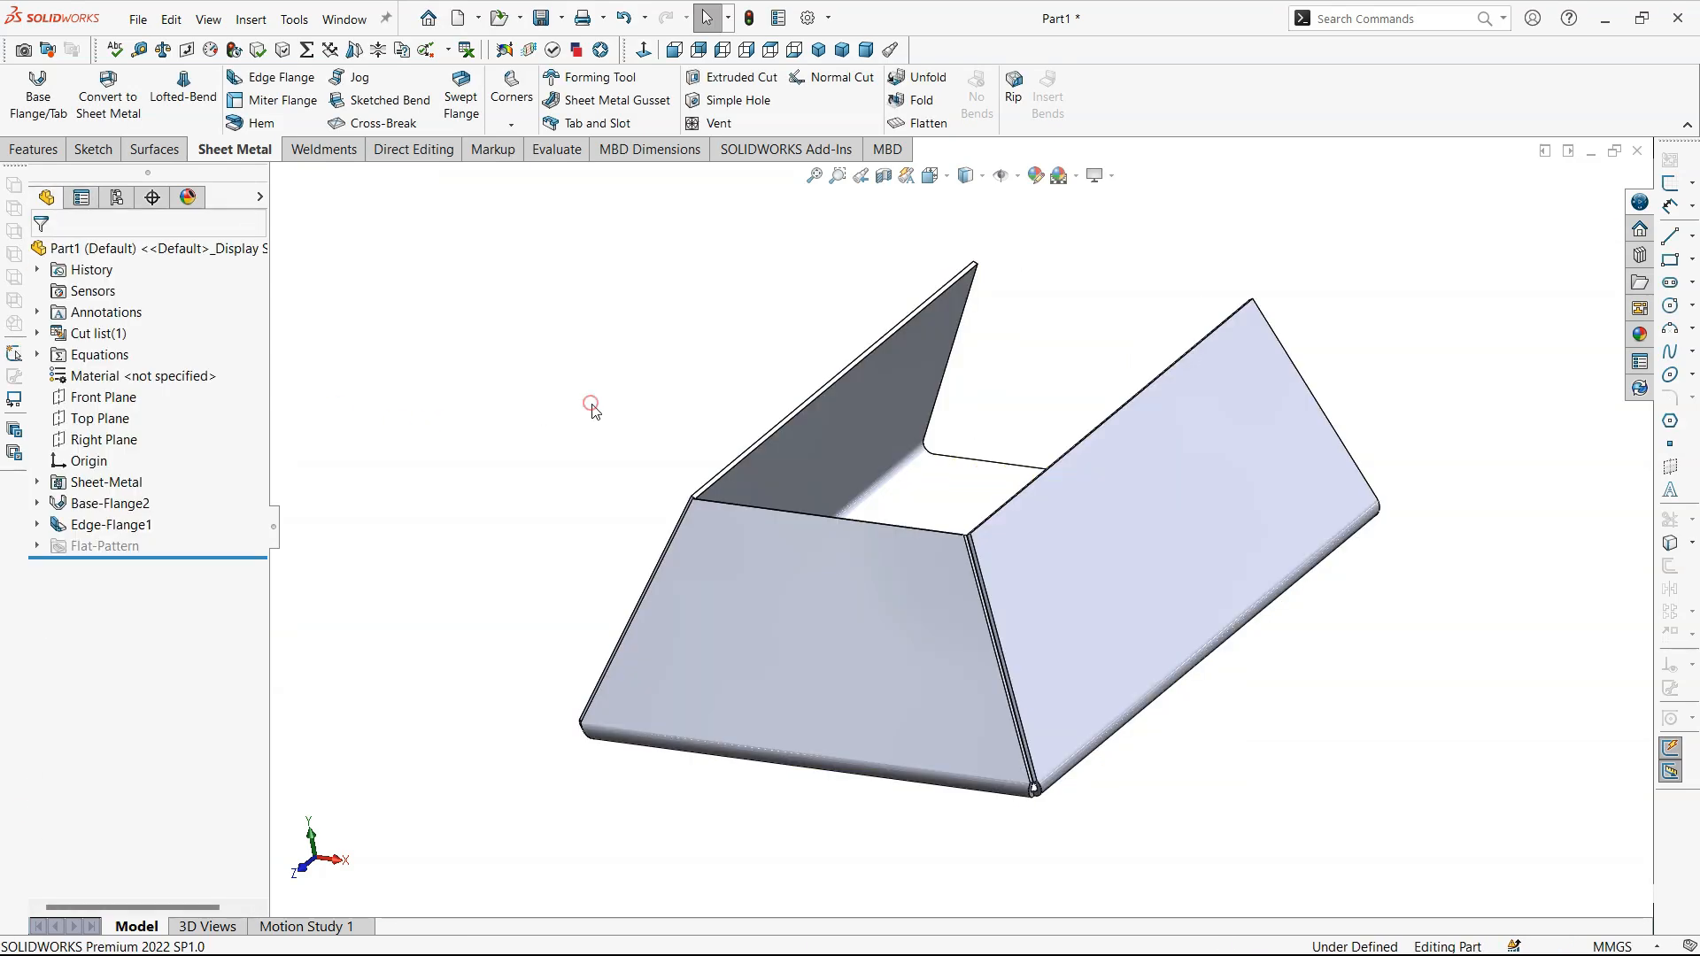
middle_click_drag(1355, 607, 1072, 683)
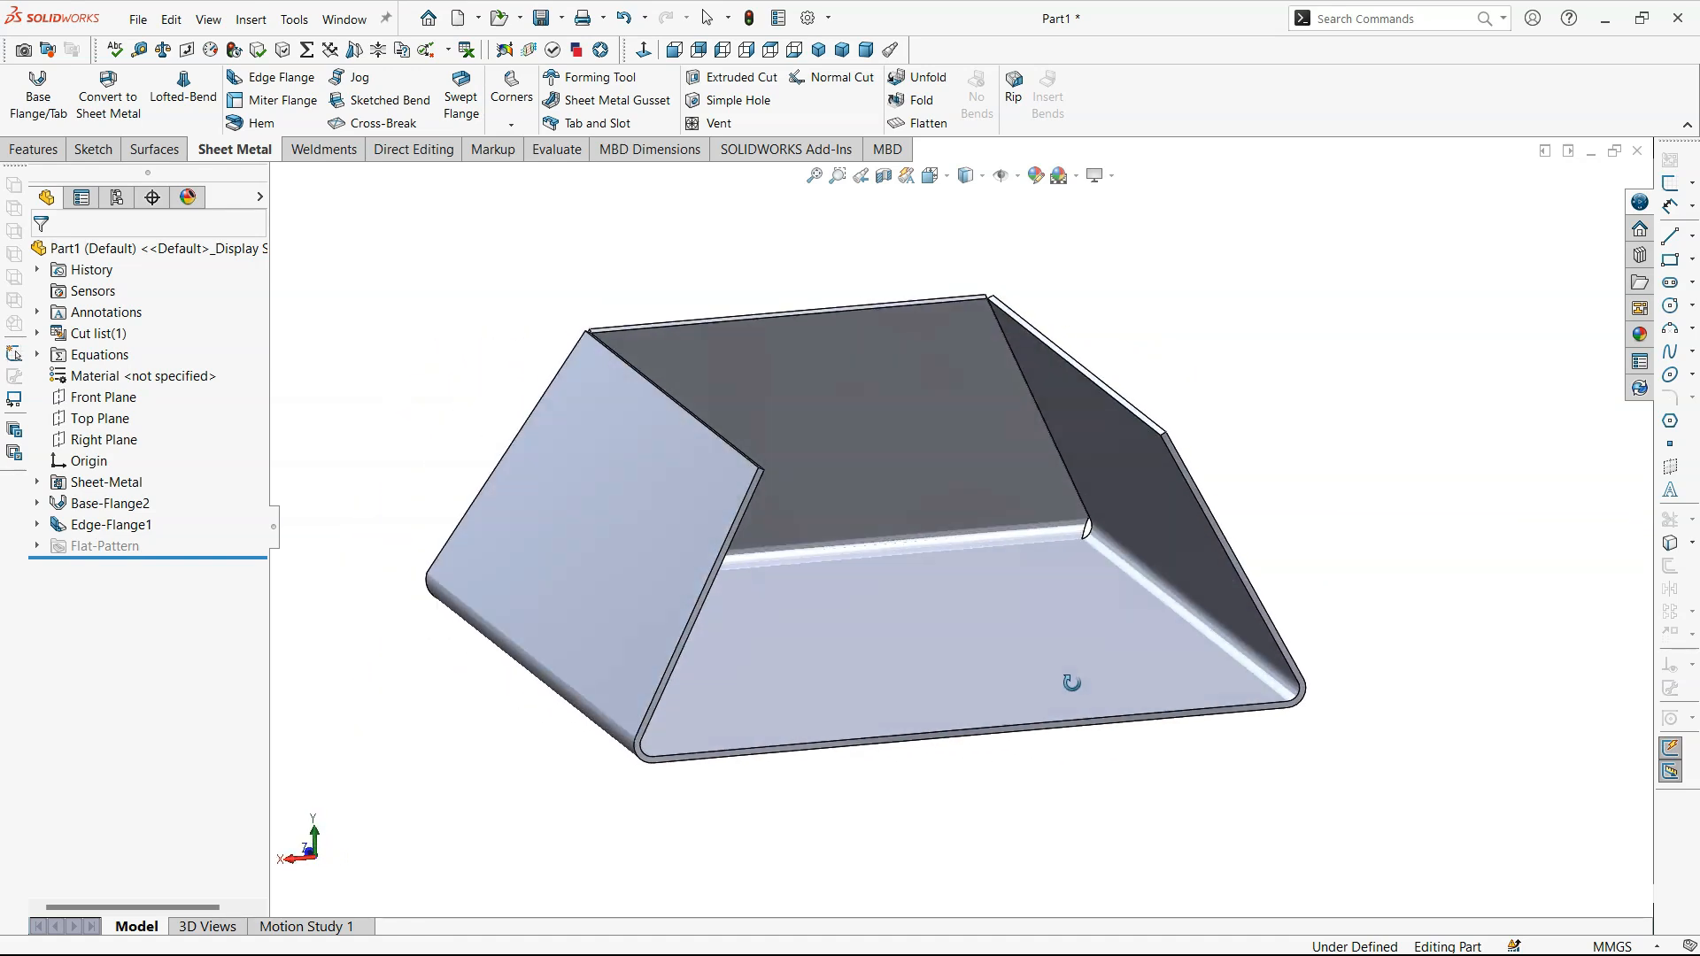
middle_click(1071, 683)
middle_click(1341, 510)
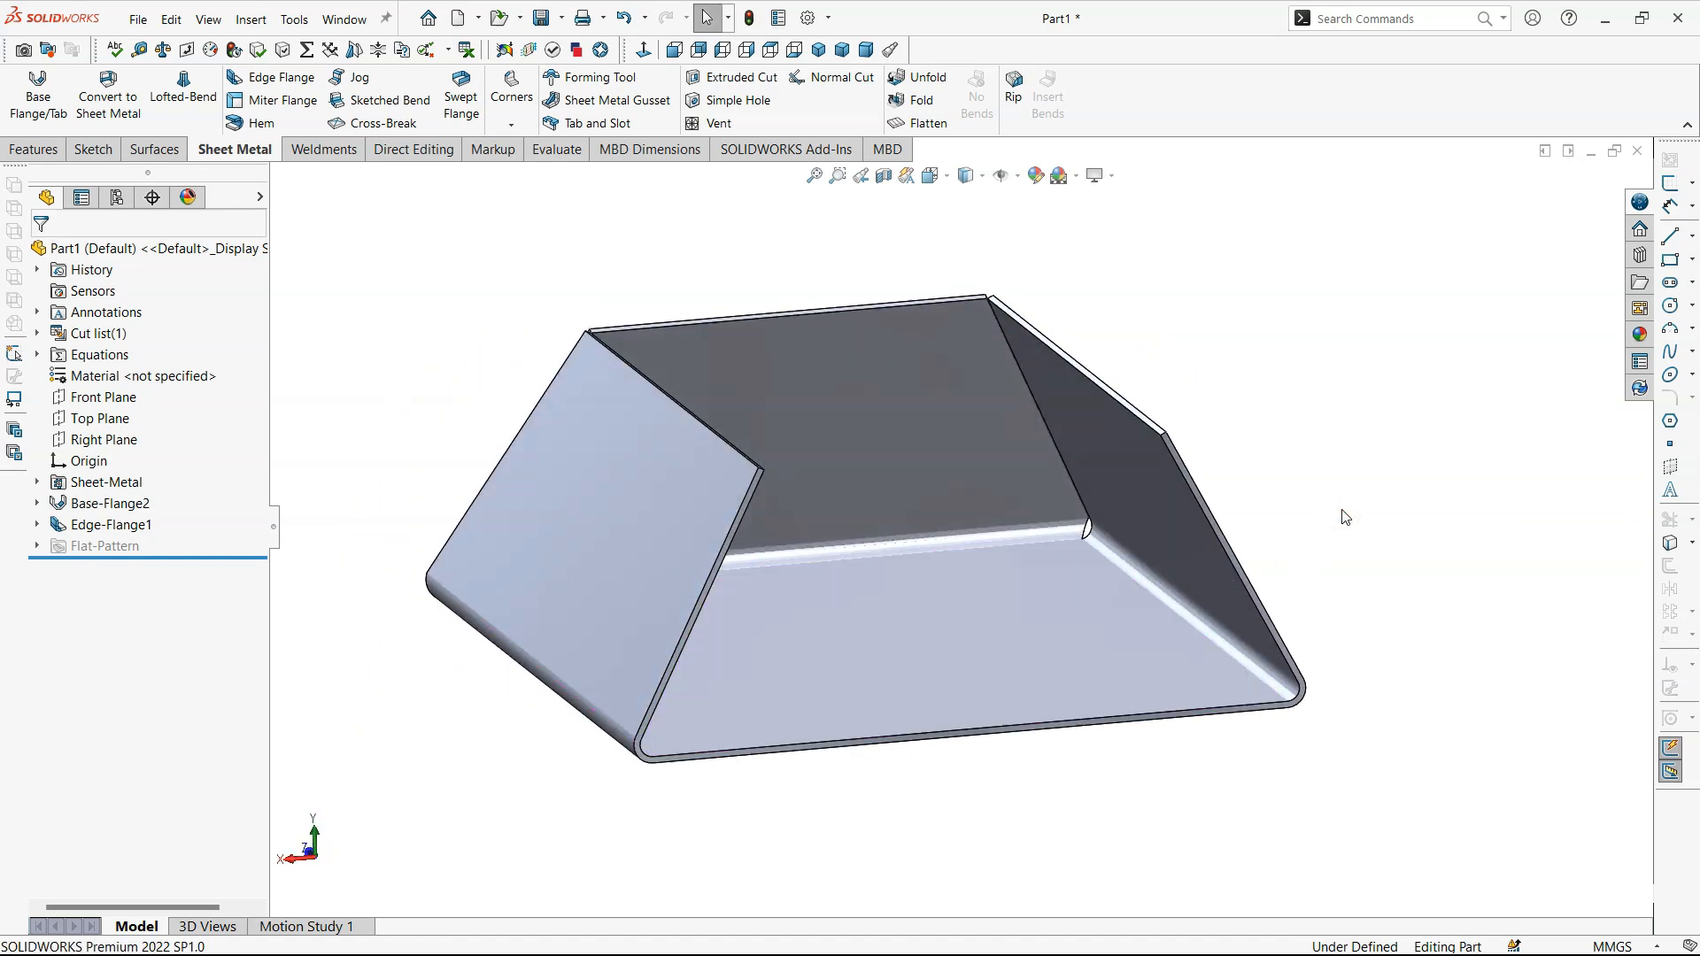